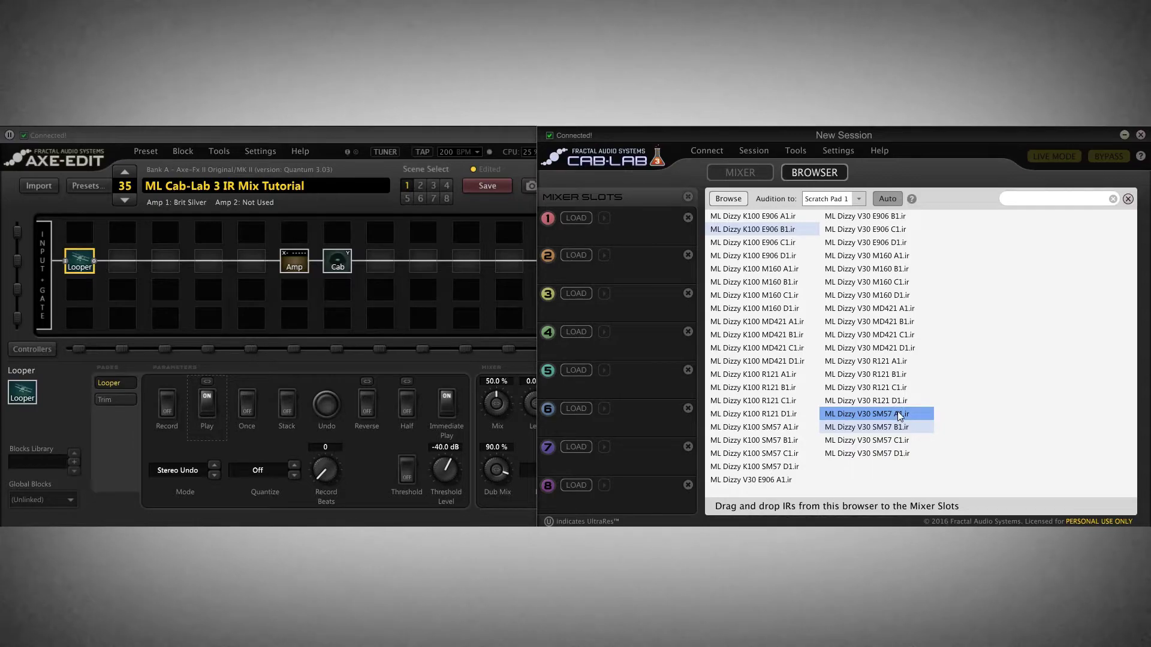
Audition the ML Dizzy V30 SM57 B1, C1 and D1 impulse responses one after another.
left_click(895, 428)
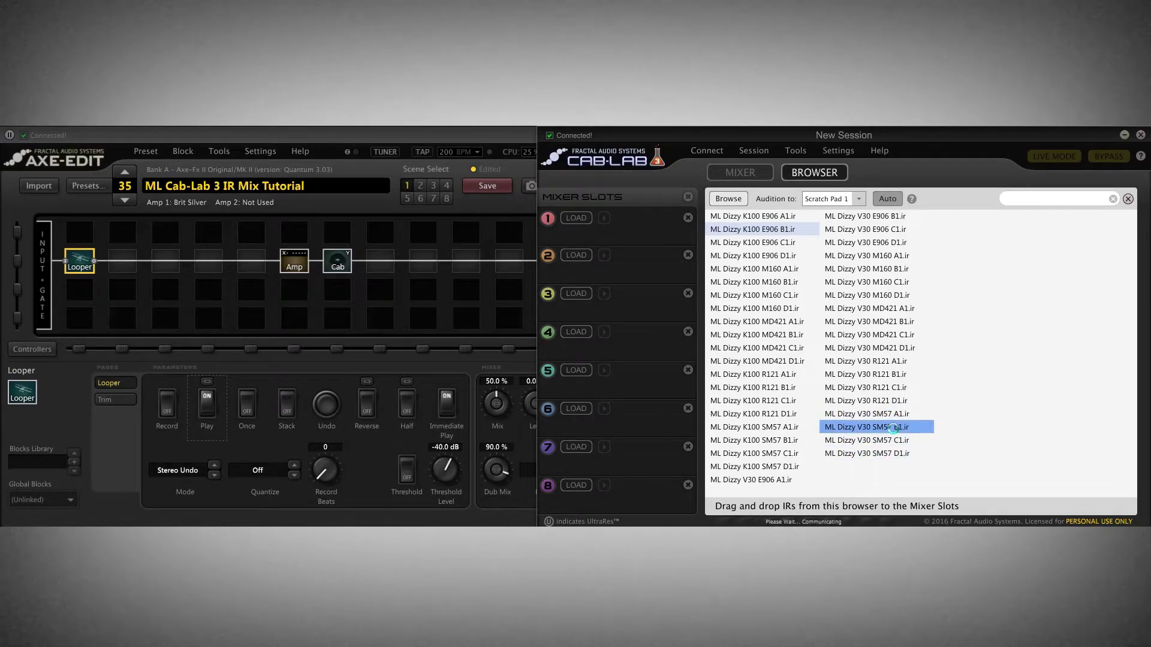
left_click(892, 442)
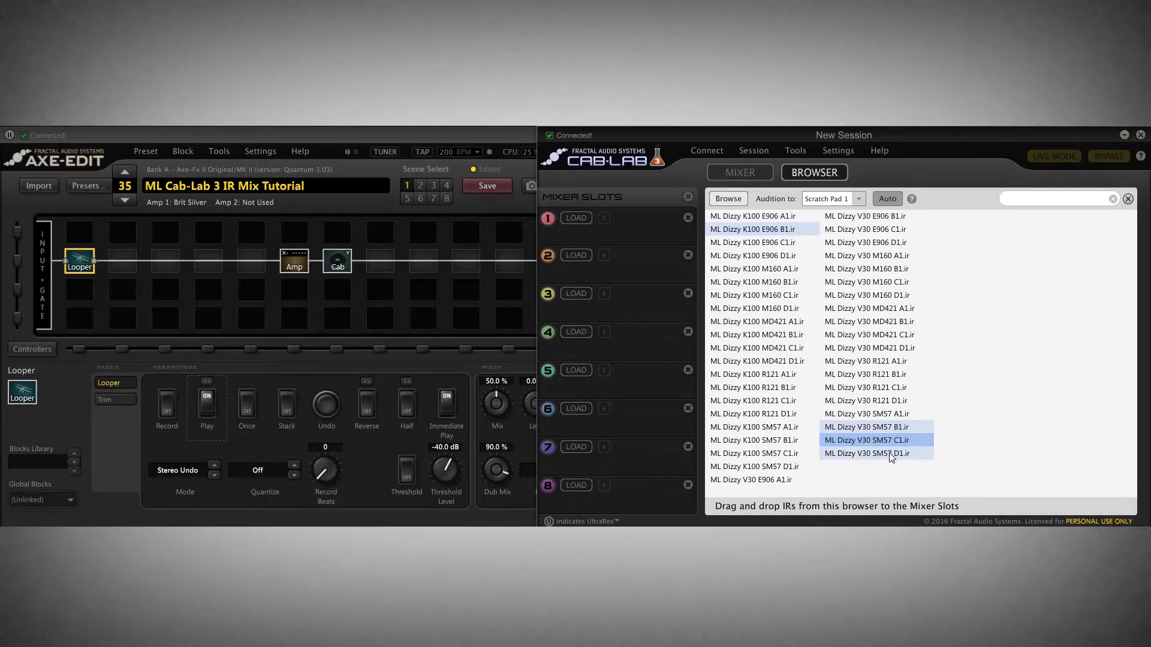
left_click(889, 453)
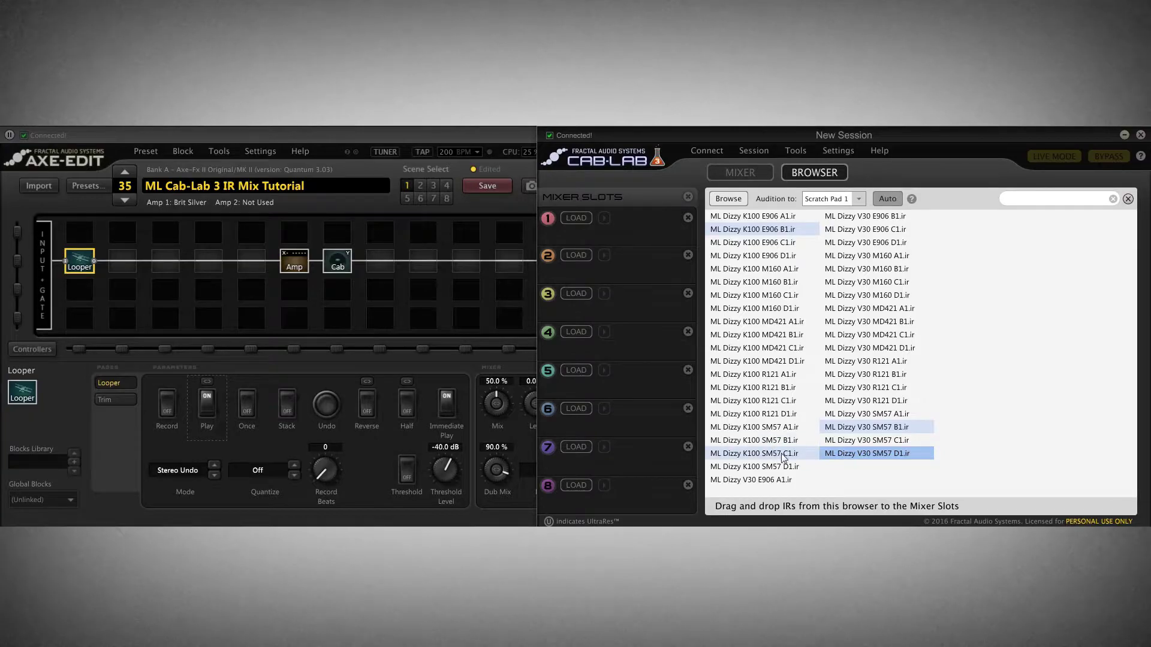
Audition the four ML Dizzy K100 SM57 impulse responses in order from A1 to D1.
left_click(789, 429)
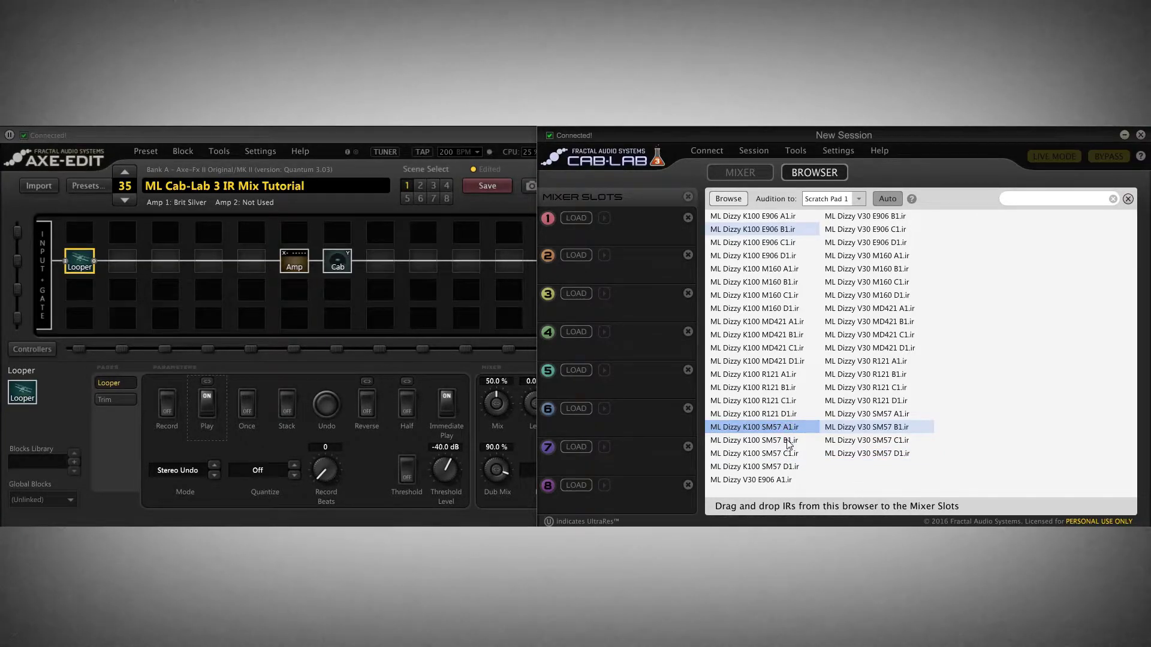
left_click(789, 442)
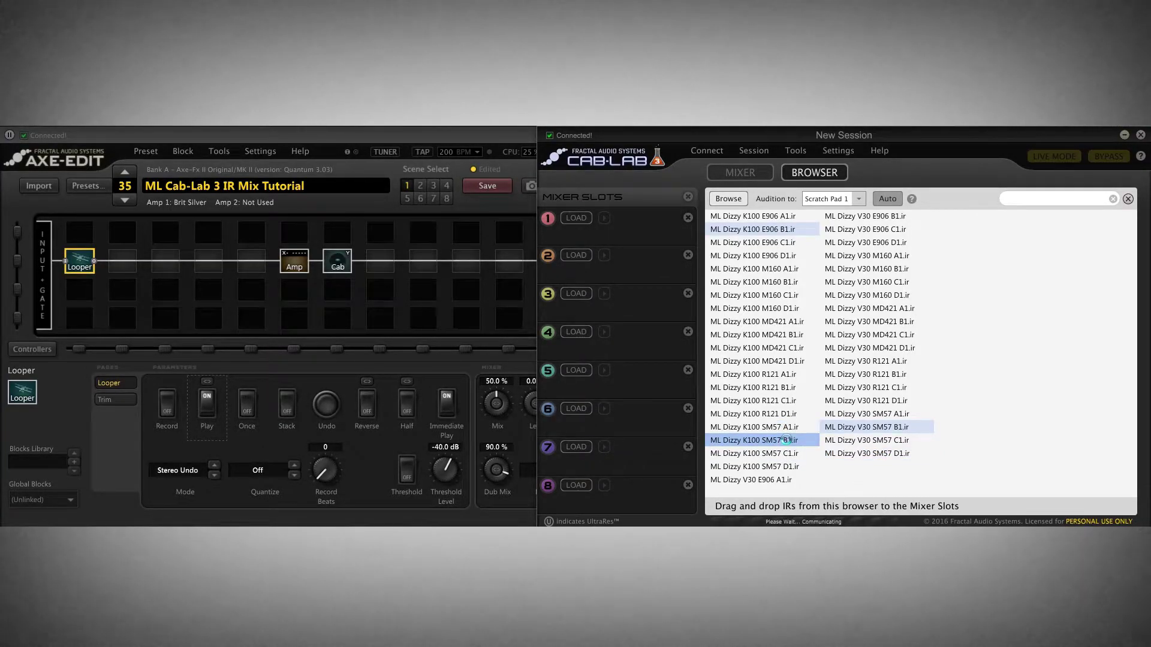
left_click(785, 454)
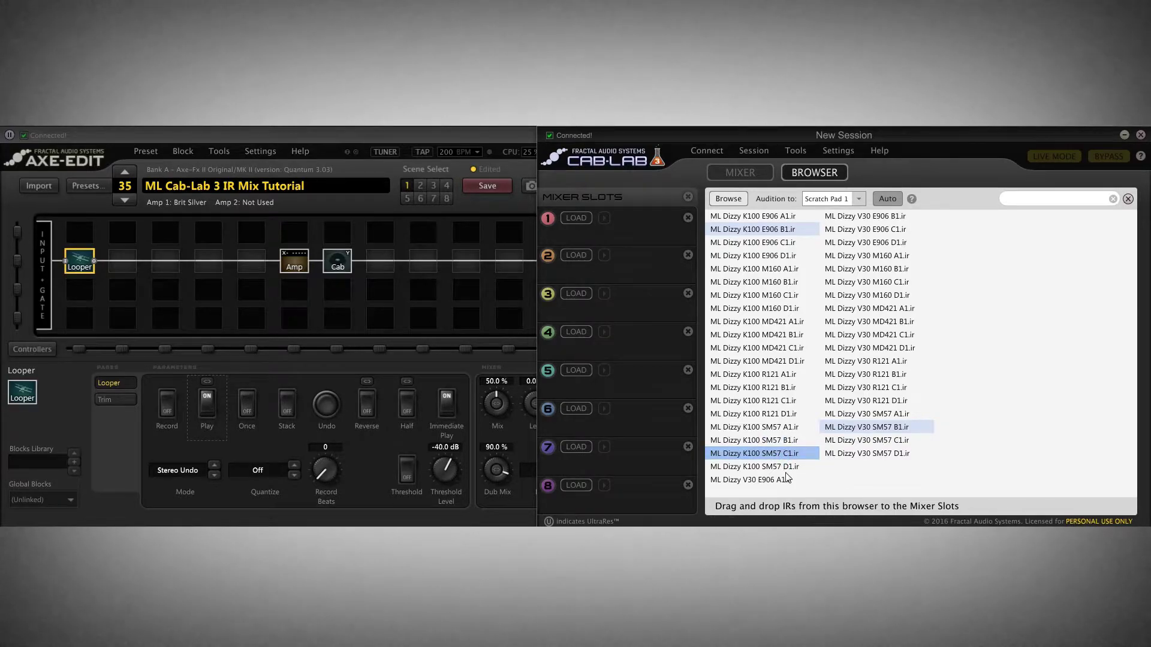
left_click(786, 466)
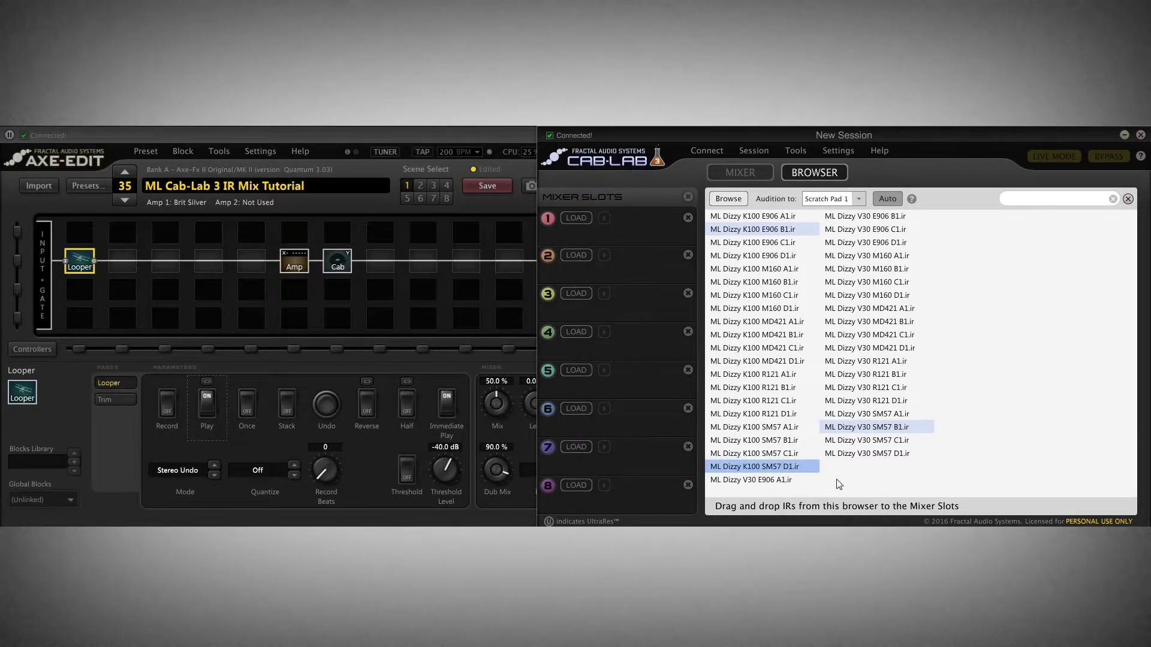
Compare the ML Dizzy V30 SM57 impulse responses A1 to D1 again, ending back on A1.
left_click(874, 418)
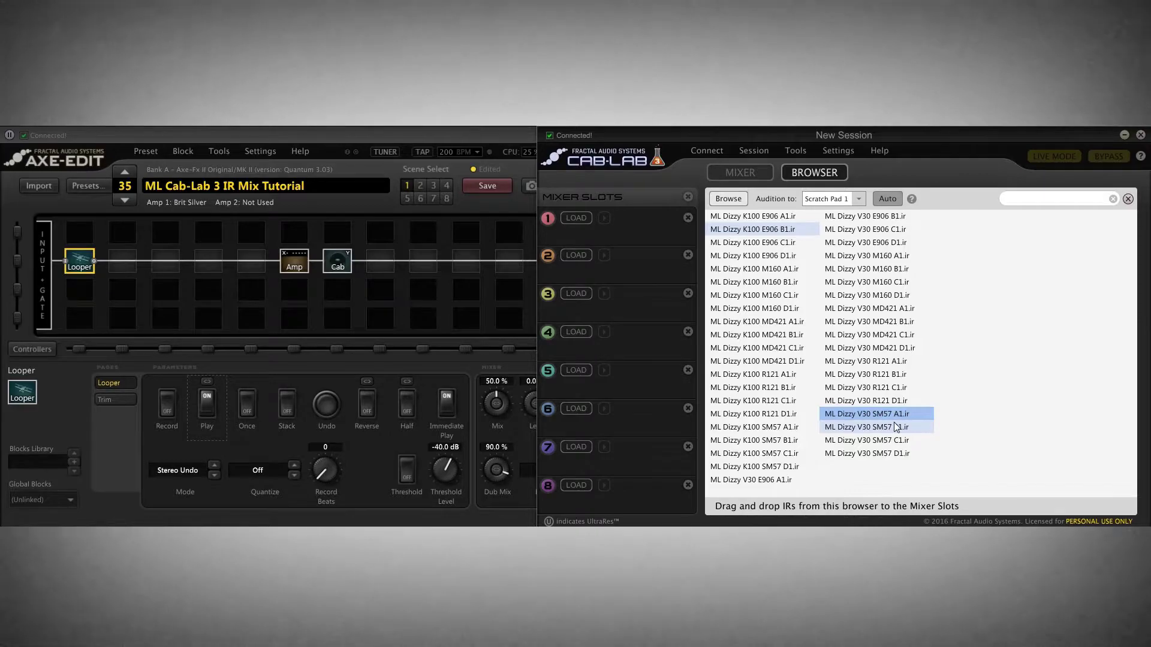
left_click(897, 428)
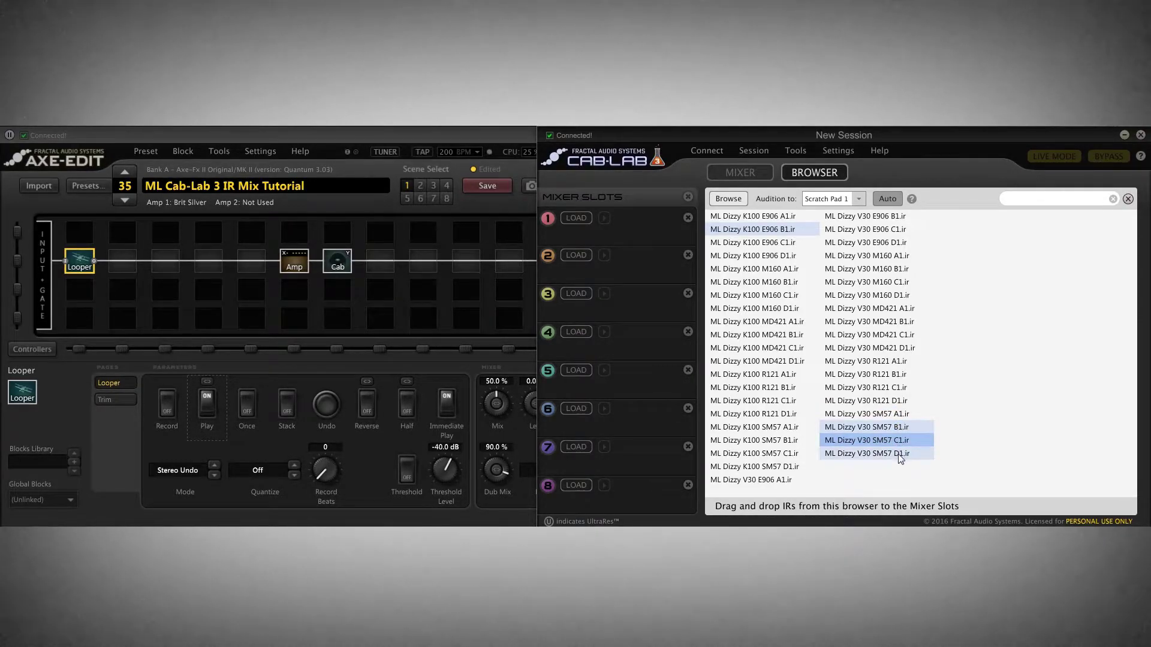
left_click(898, 454)
left_click(892, 428)
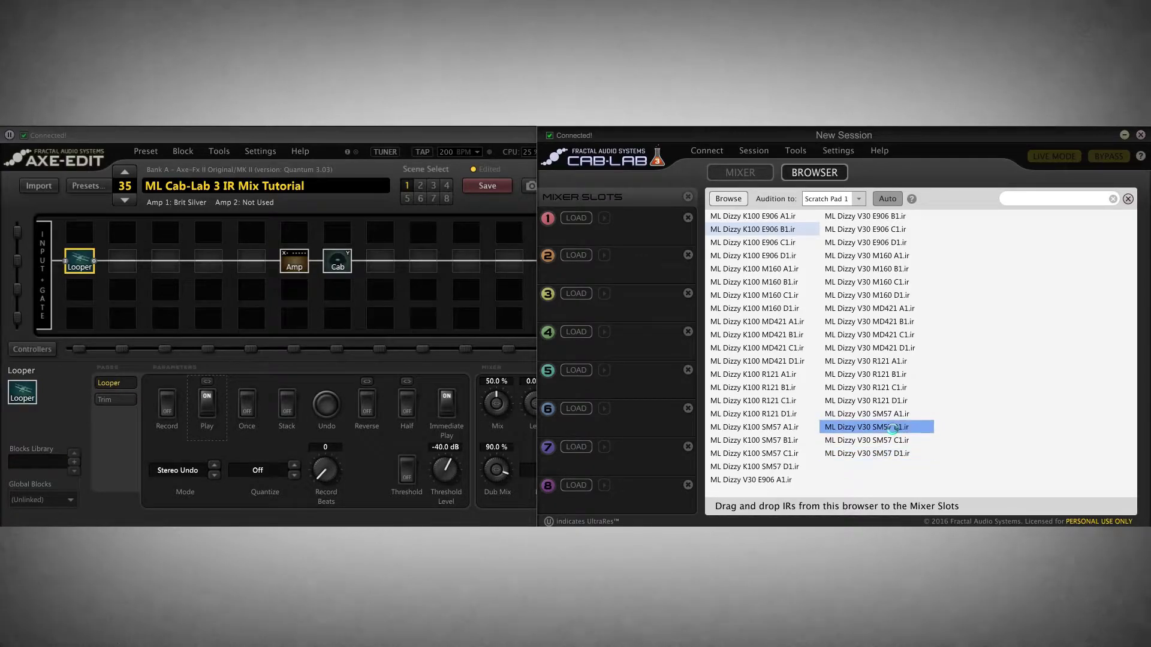
left_click(897, 415)
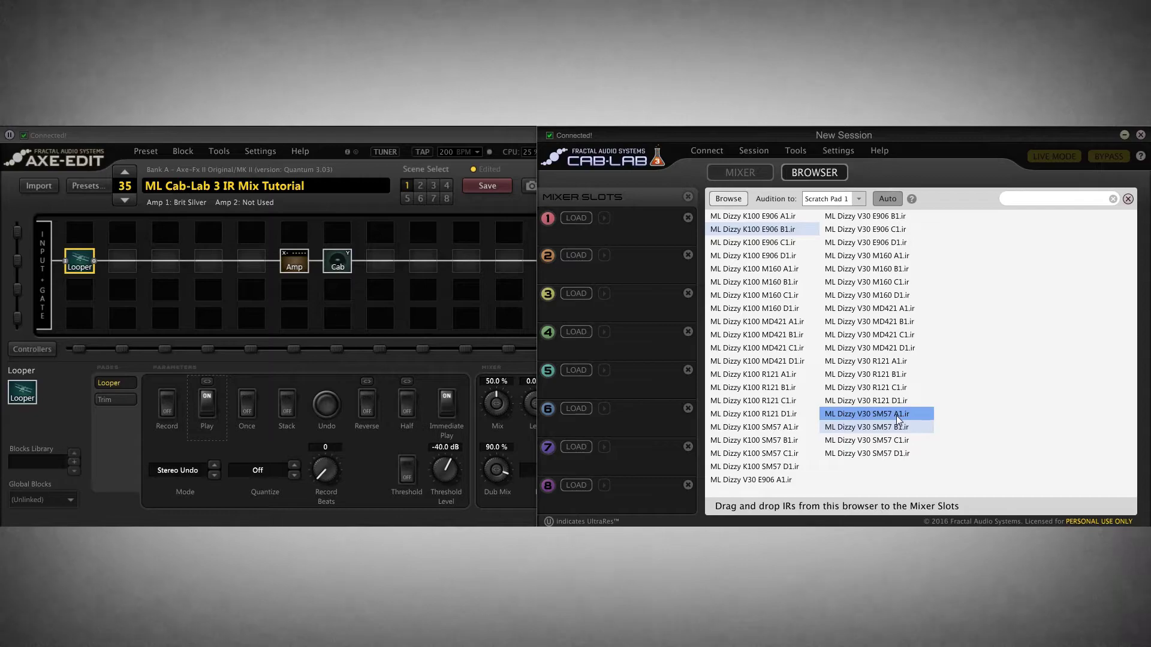
Load ML Dizzy V30 SM57 B1 into mixer slot 1 and stop the looper playback in Axe-Edit.
left_click(896, 428)
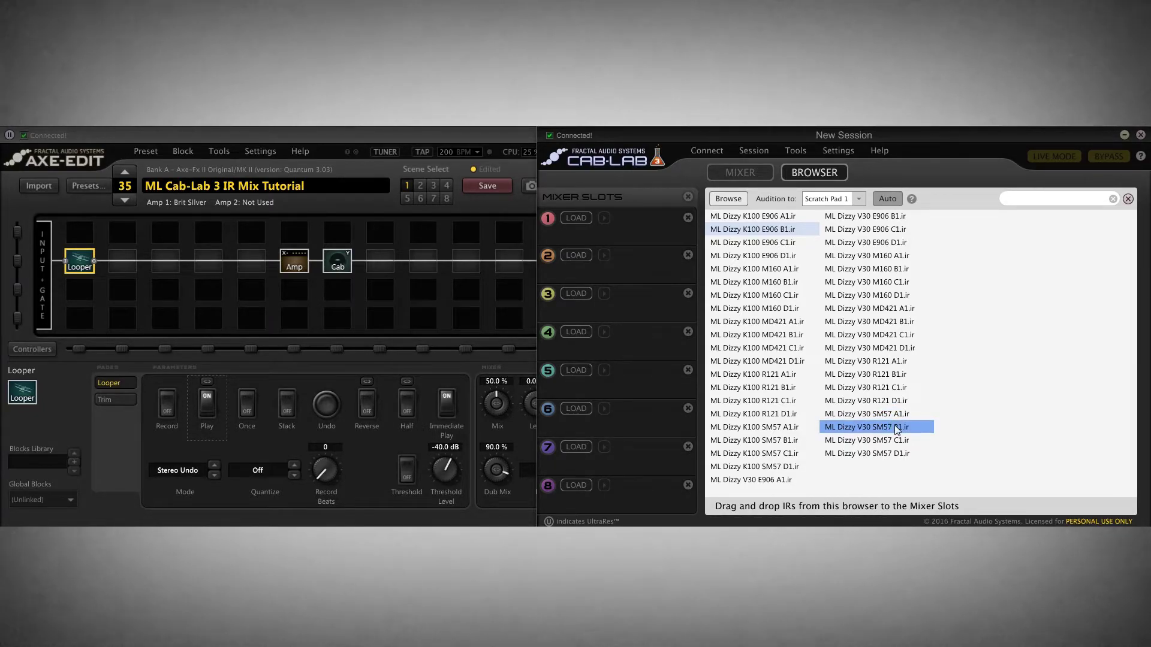
left_click_drag(861, 431, 617, 225)
left_click(201, 403)
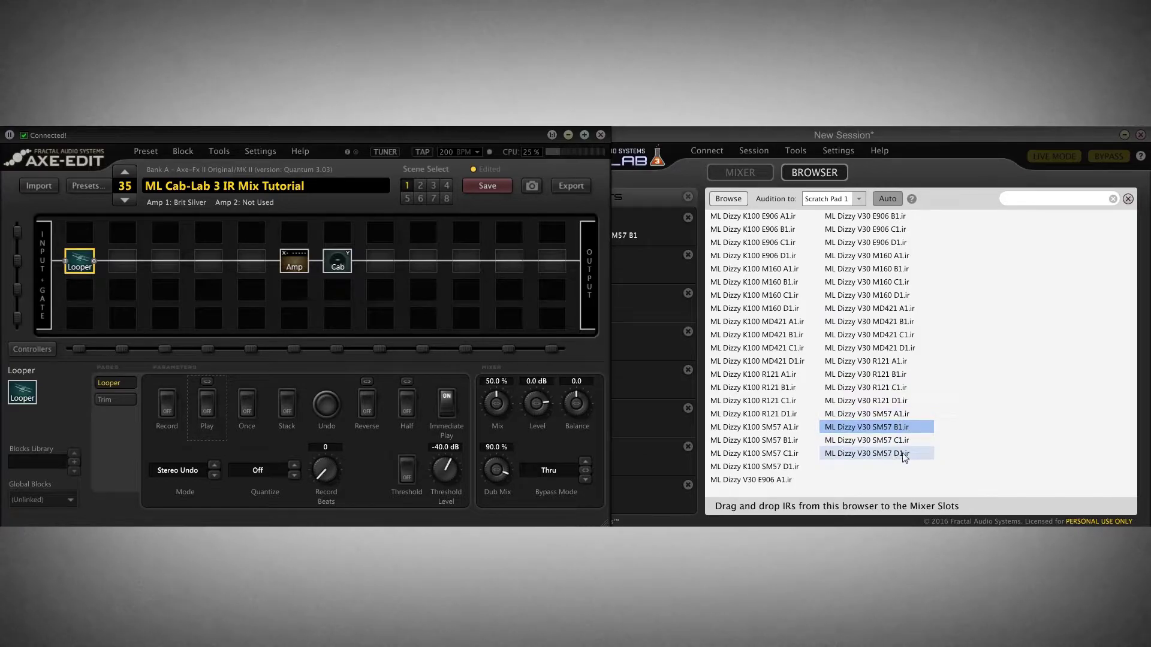
Play the Axe-Edit loop, compare ML Dizzy V30 SM57 B1 against D1 in Cab-Lab, and stop the loop.
left_click(207, 410)
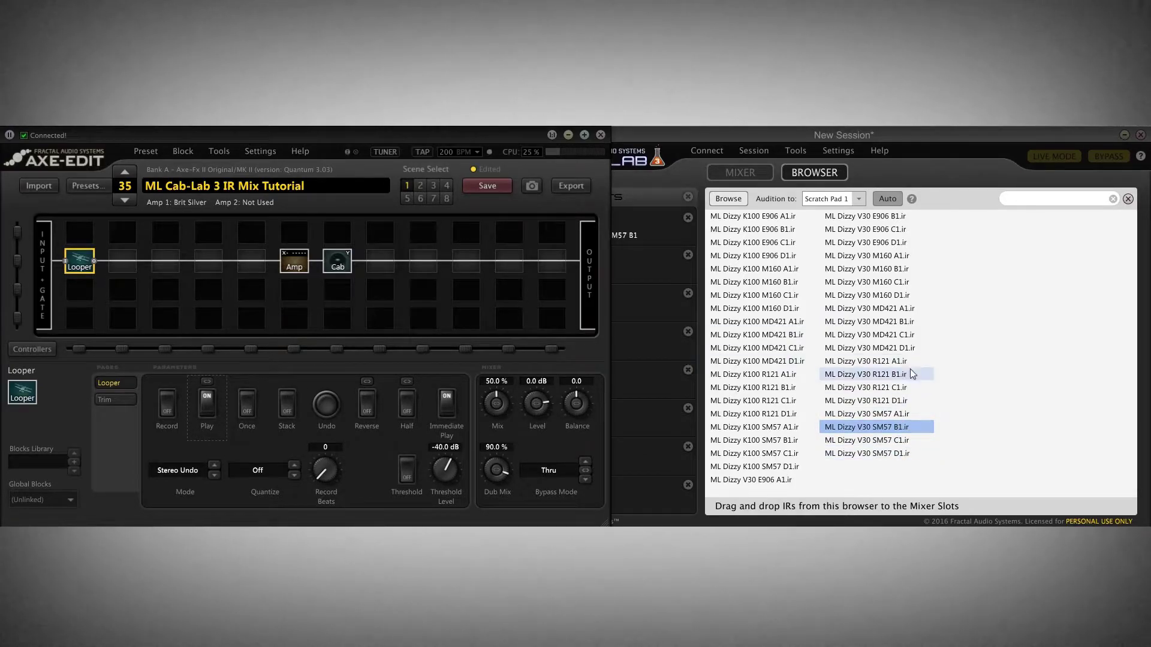
left_click(899, 429)
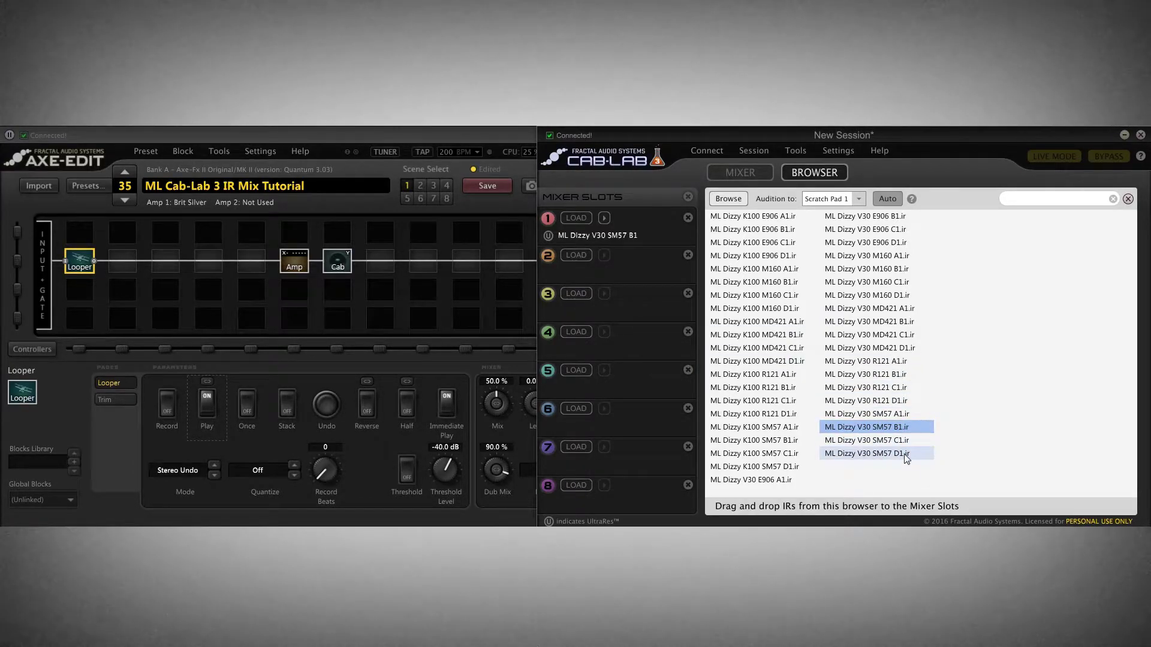
left_click(904, 454)
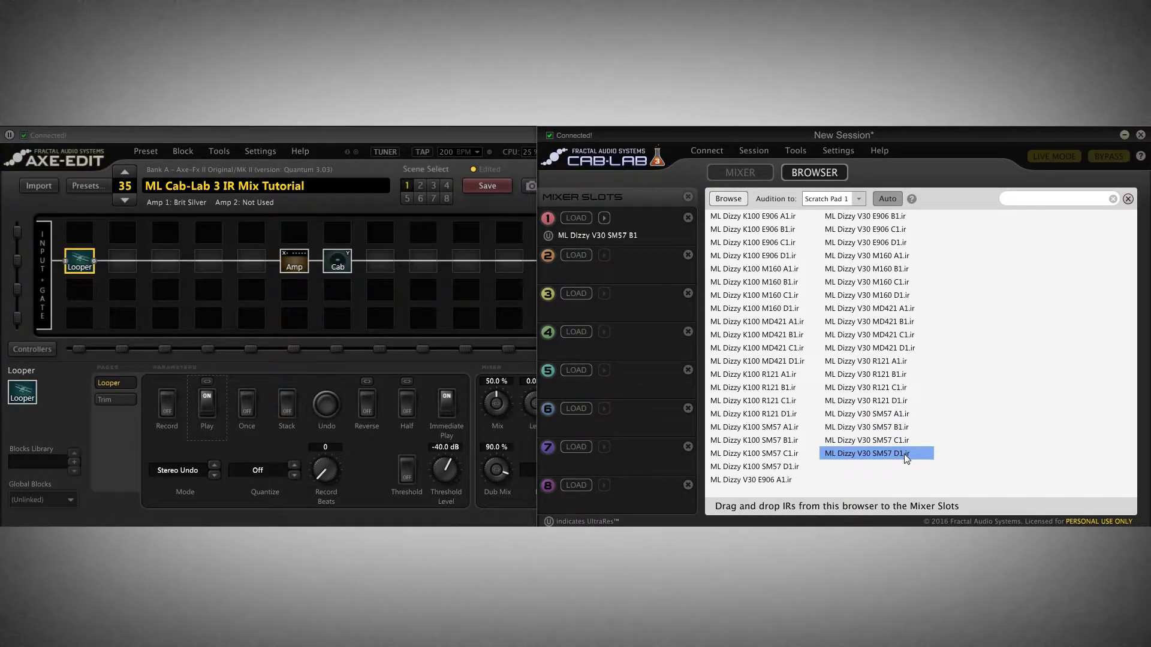
left_click(895, 429)
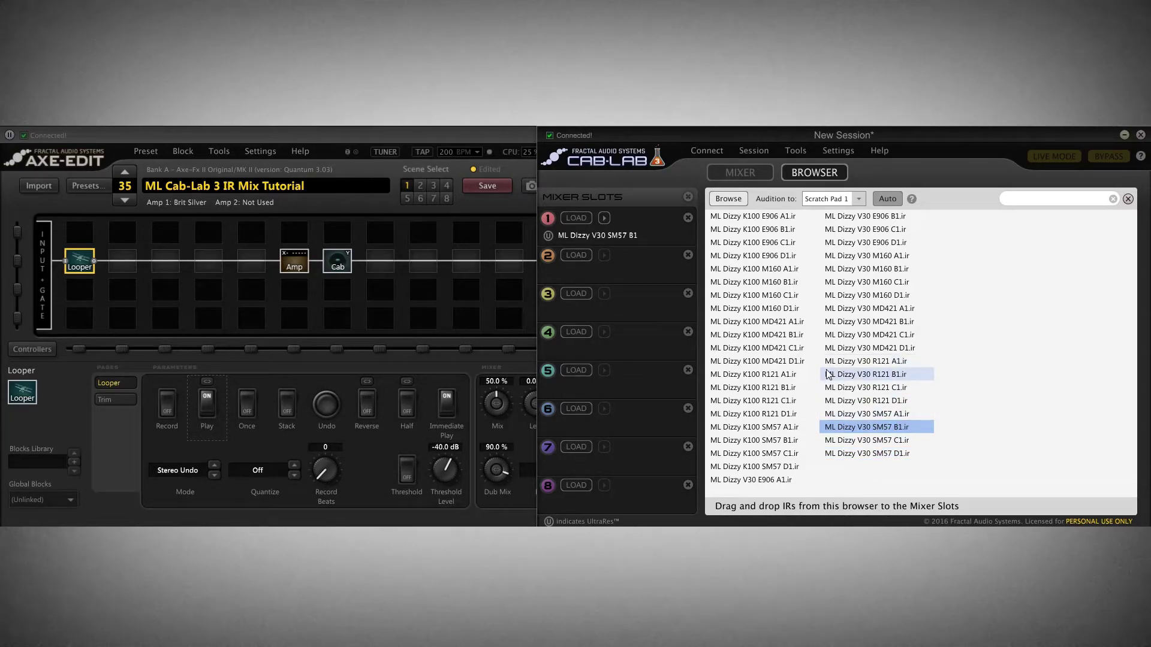
left_click(208, 409)
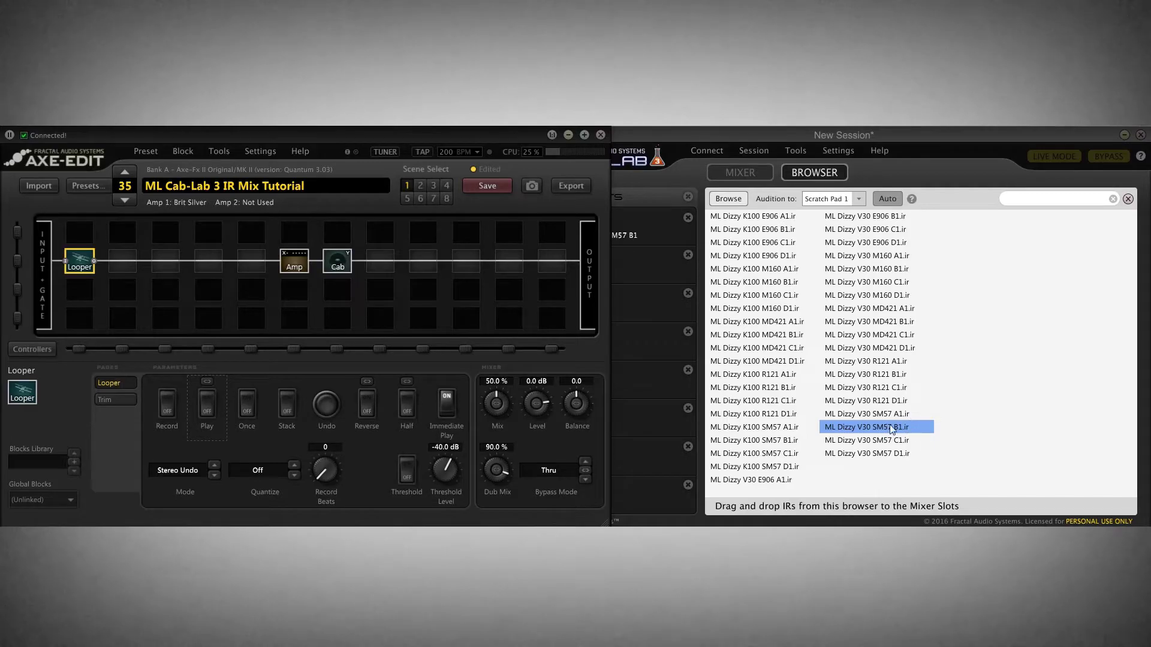
left_click(926, 419, "shift")
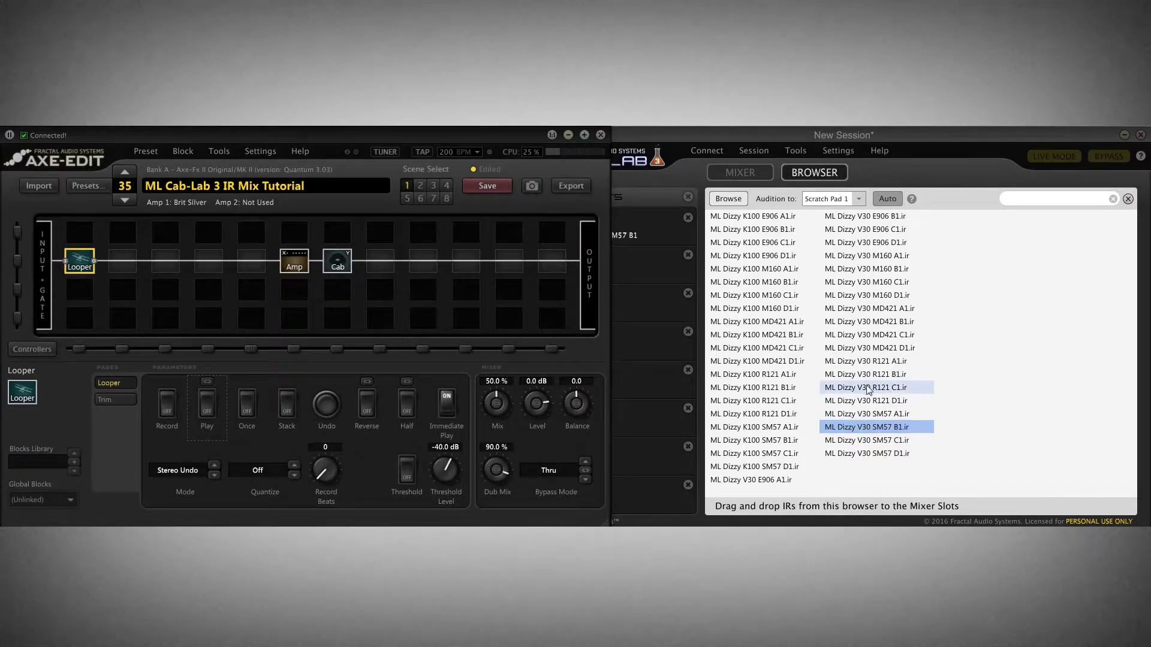
left_click(674, 136)
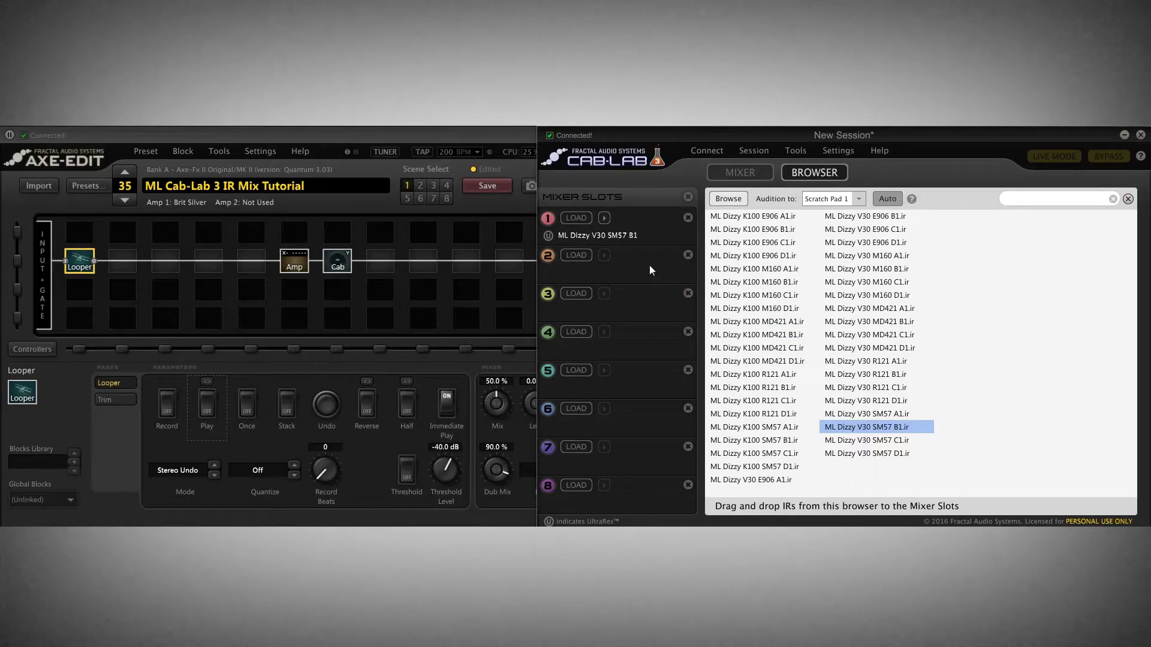
Start the looper in Axe-Edit and audition the ML Dizzy V30 MD421 impulse responses from D1 to A1 in Cab-Lab, returning to B1.
left_click(211, 400)
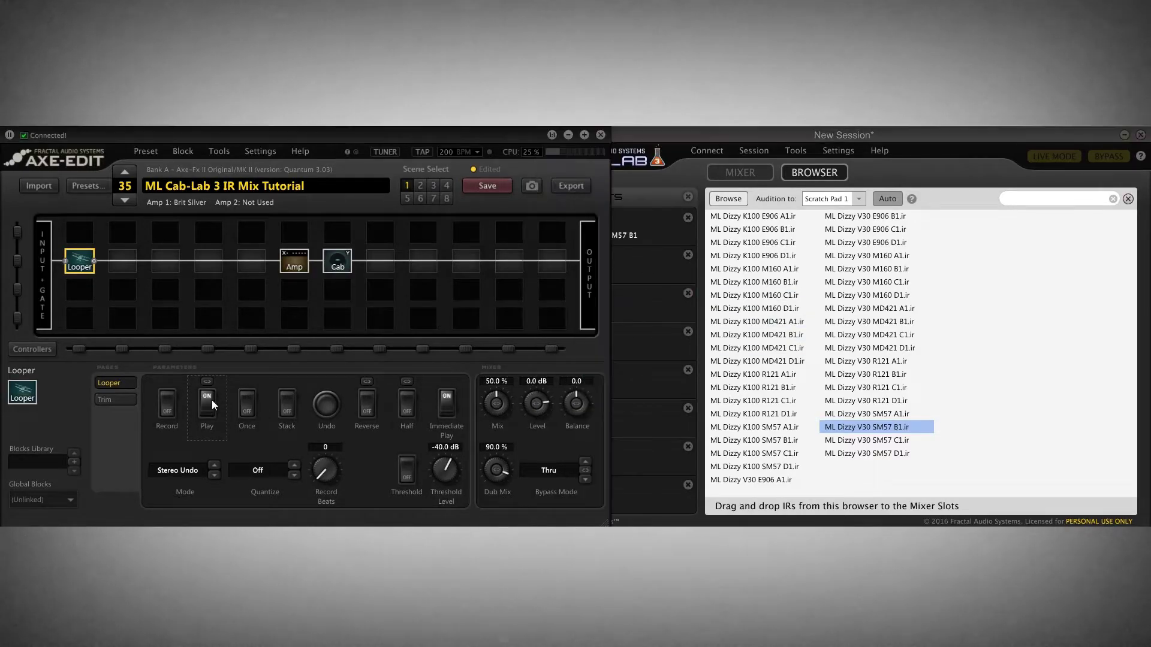
left_click(894, 347)
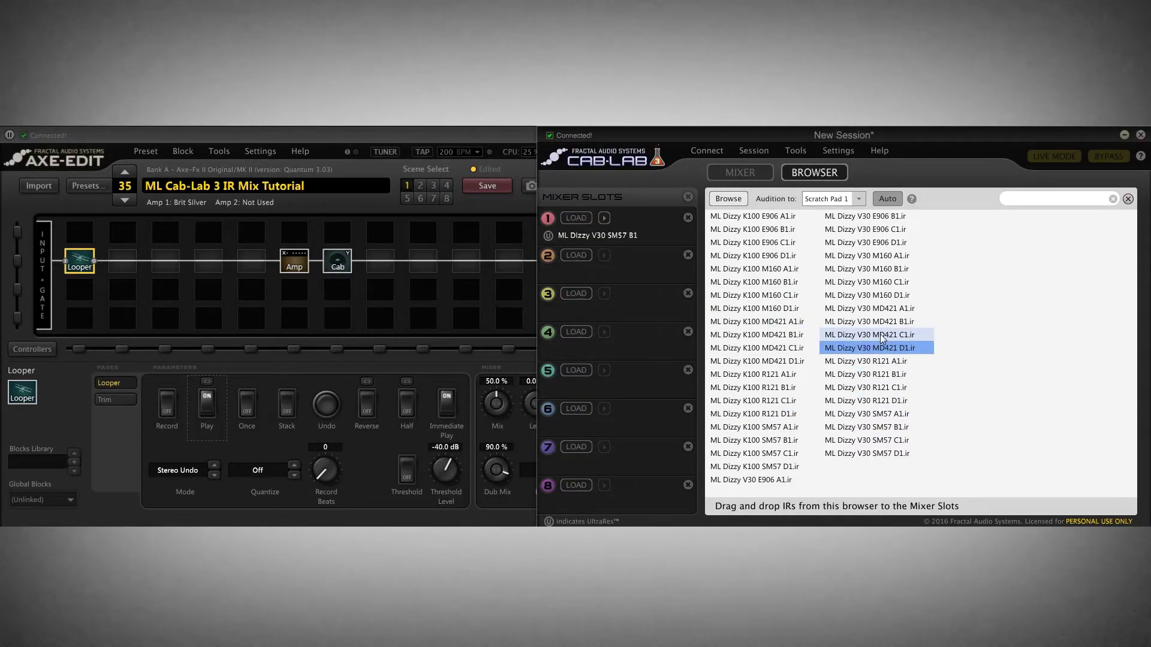
left_click(882, 333)
left_click(881, 321)
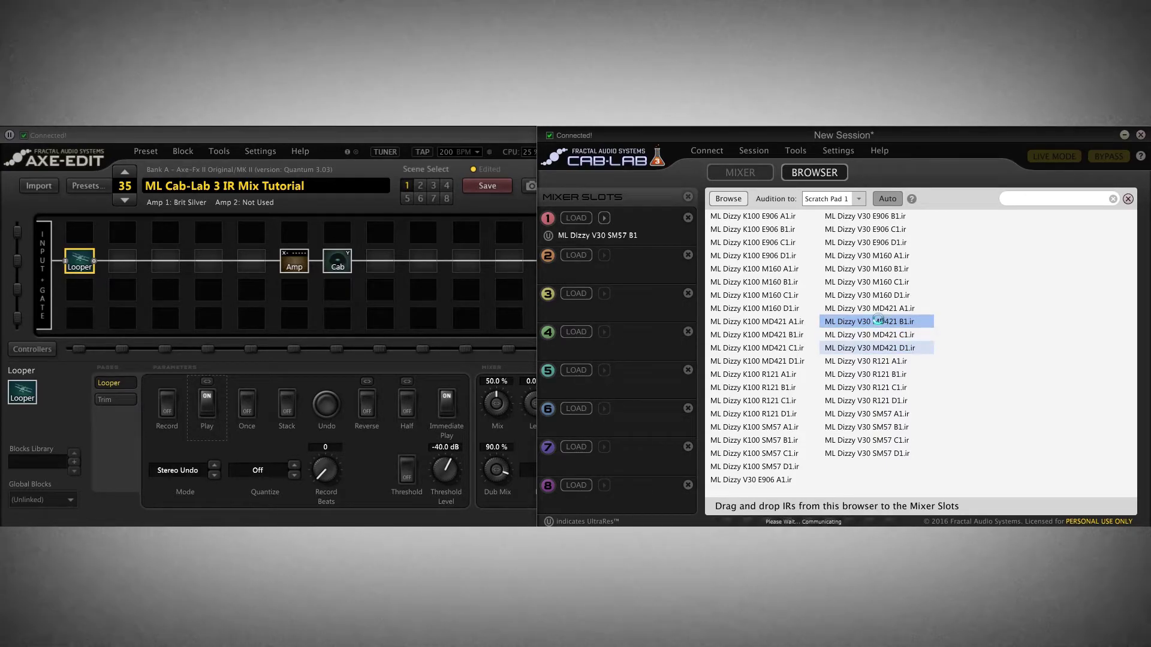
left_click(881, 310)
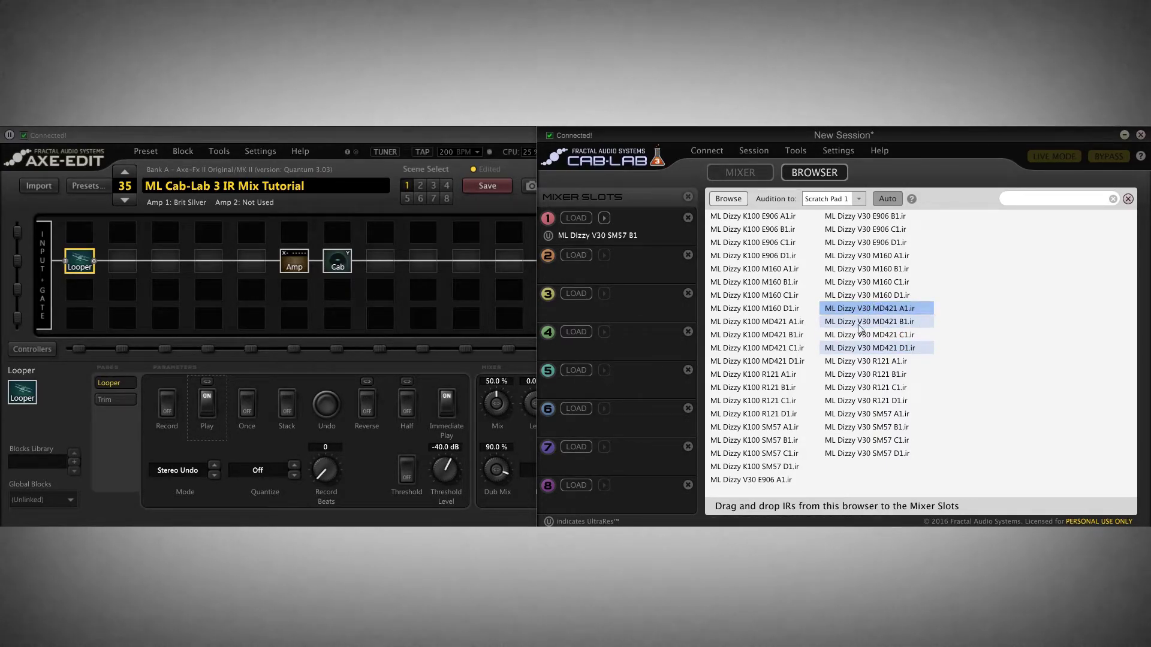
left_click(867, 323)
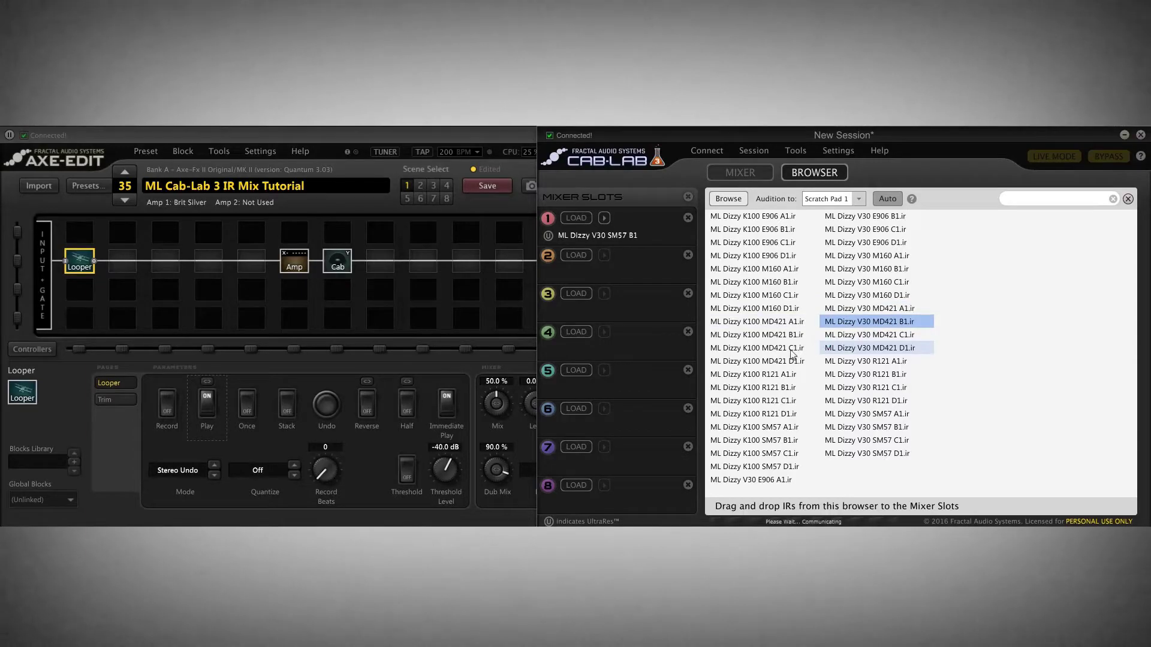
Audition the ML Dizzy K100 MD421 impulse responses from D1 down to A1 and back up to D1.
left_click(783, 361)
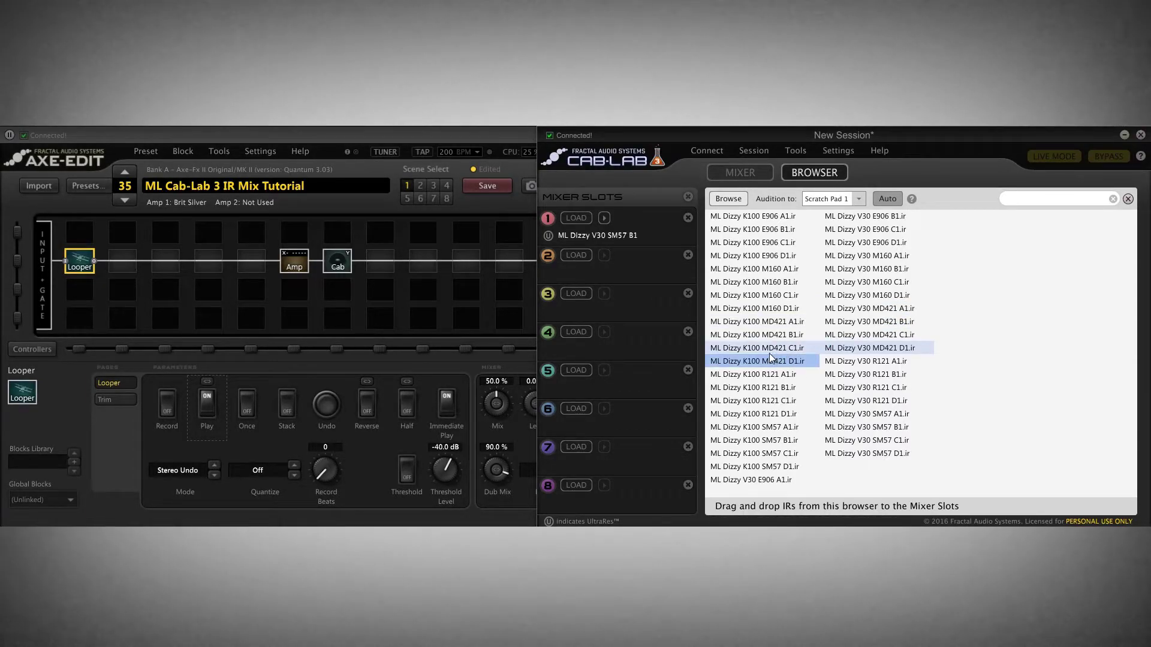
left_click(768, 350)
left_click(782, 336)
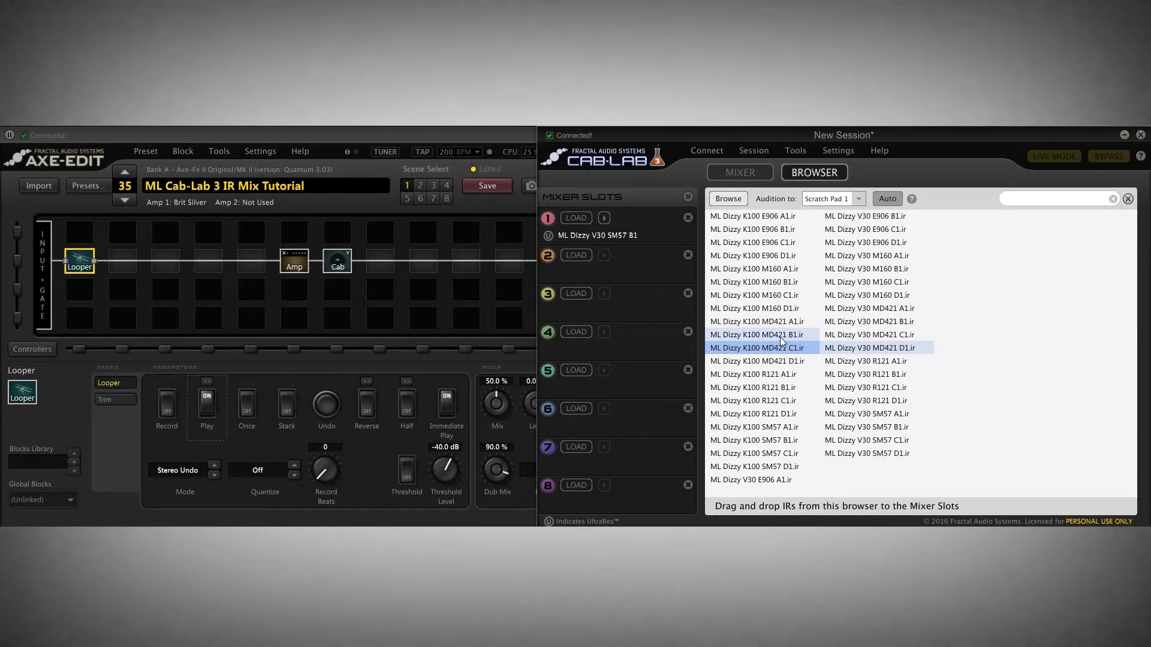
left_click(781, 323)
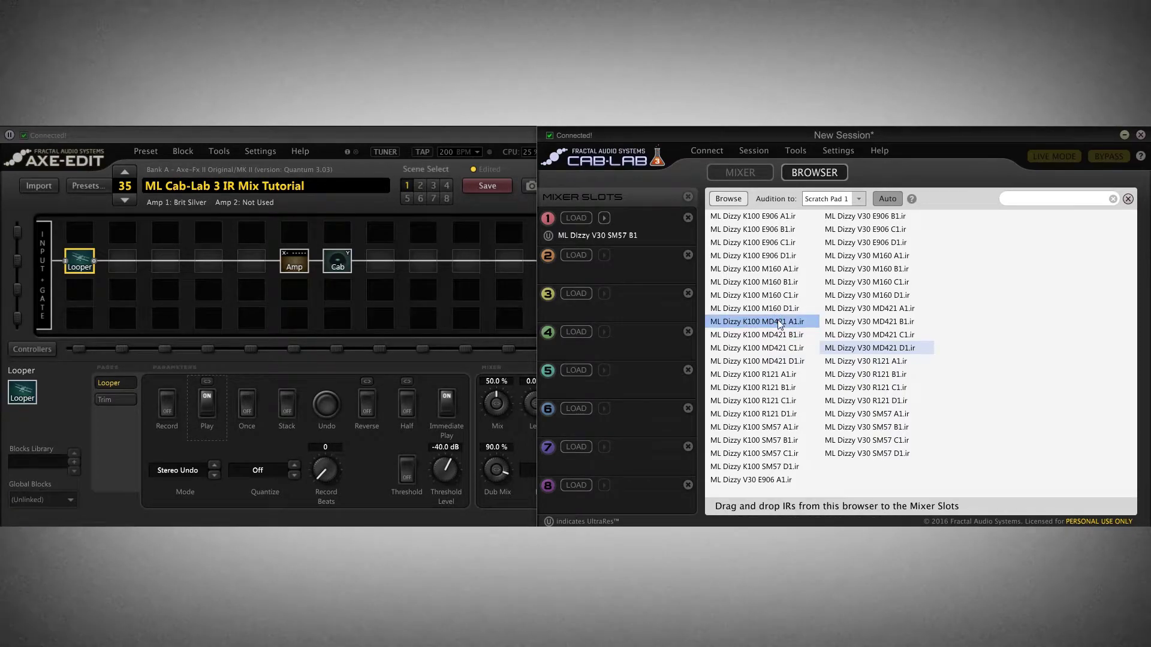
left_click(804, 336)
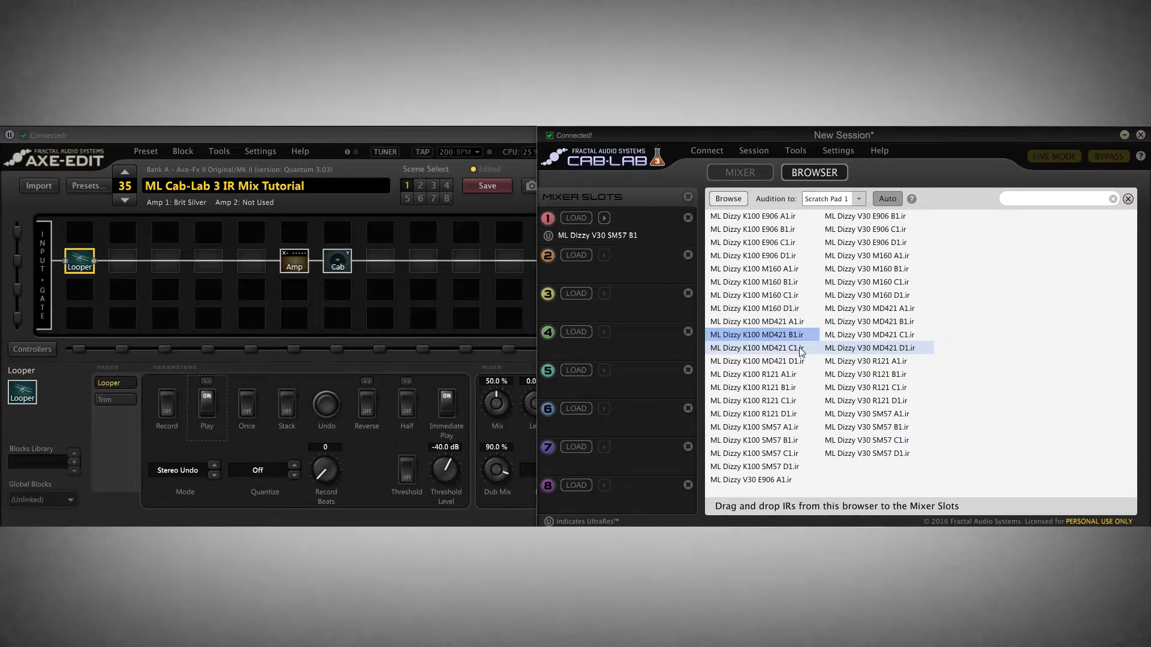
left_click(793, 349)
left_click(791, 360)
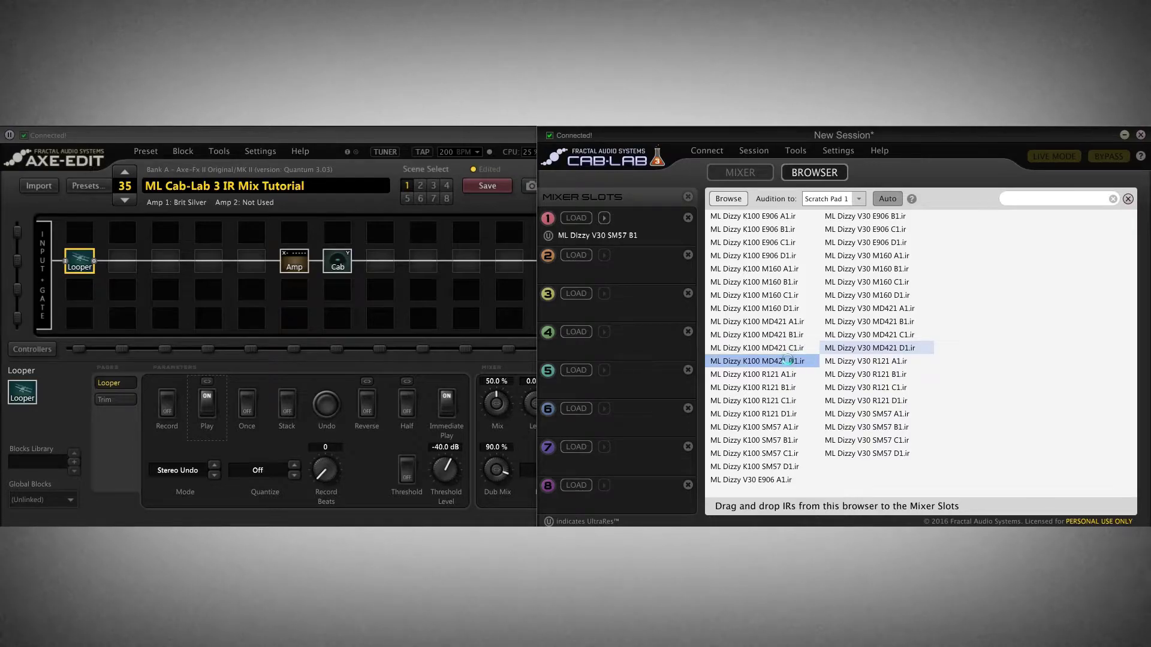
Recheck ML Dizzy V30 MD421 C1, B1 and A1 by ear, then stop the looper playback in Axe-Edit.
left_click(874, 336)
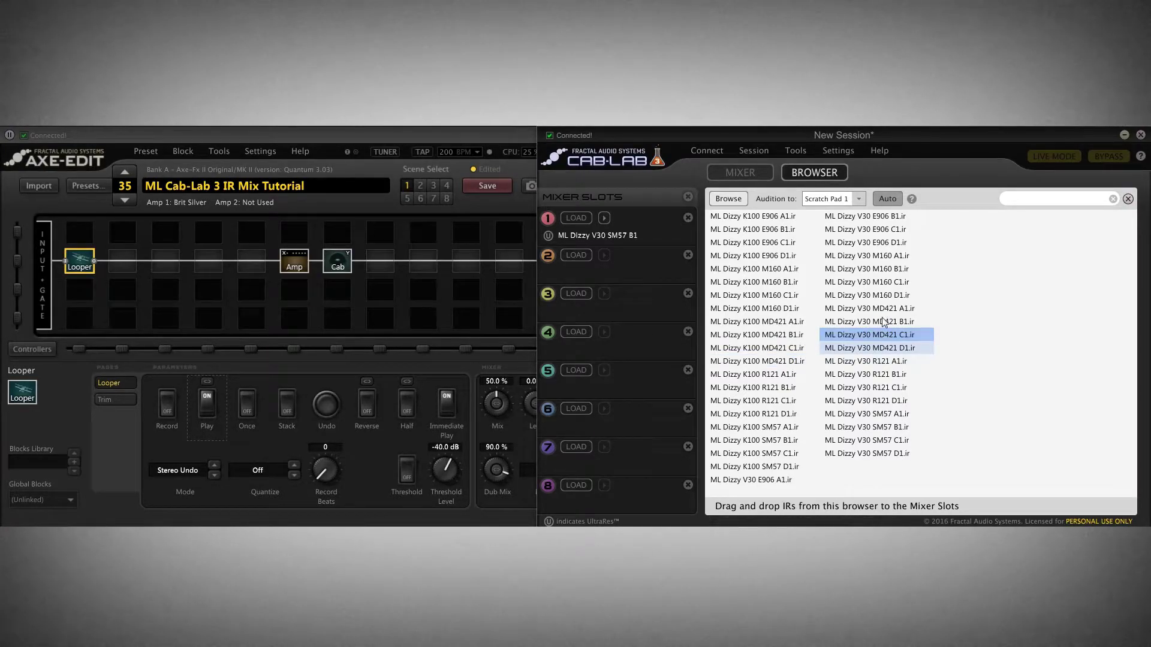
left_click(886, 322)
left_click(894, 309)
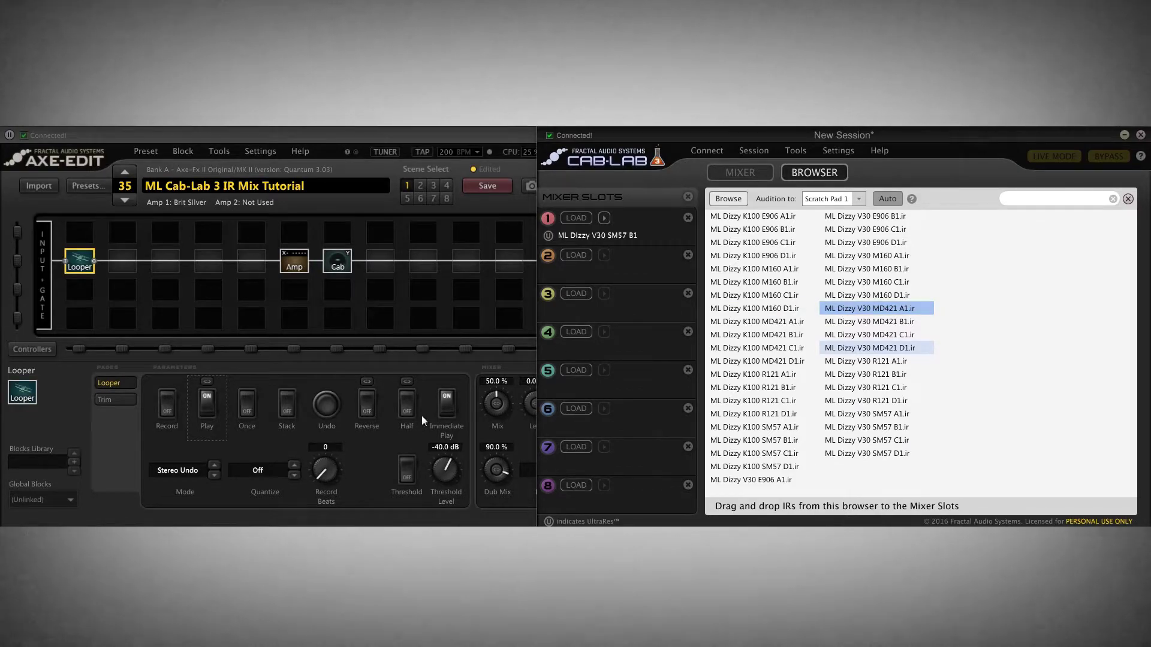
left_click(204, 408)
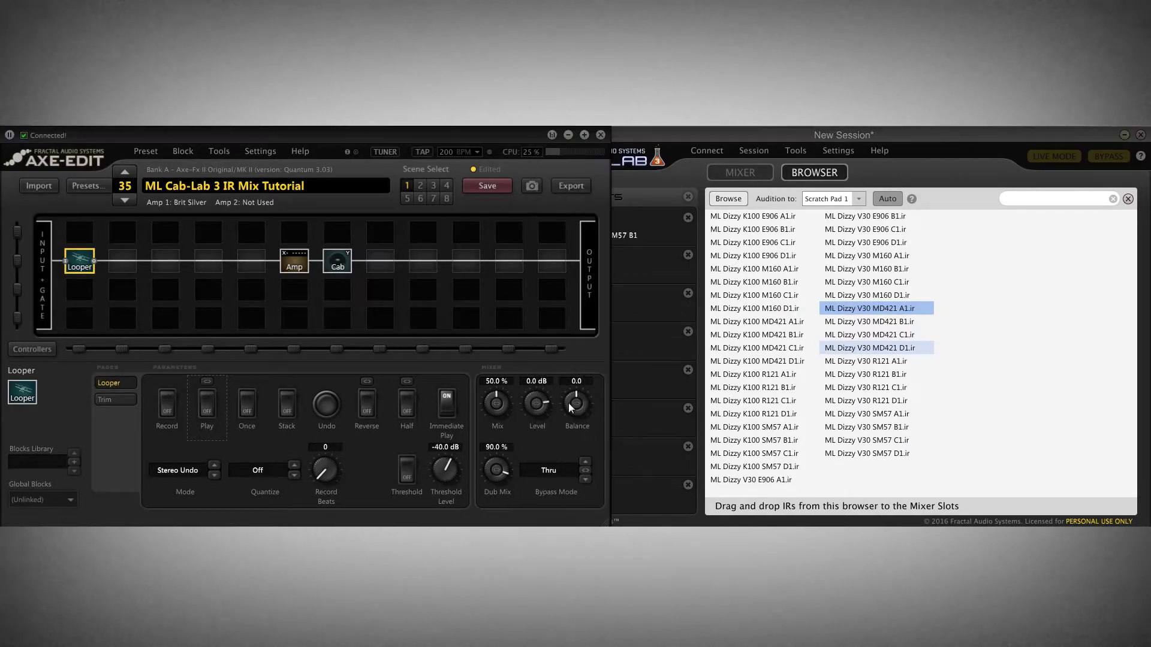
Load ML Dizzy K100 MD421 A1, B1 and C1 into Cab-Lab mixer slots 2, 3 and 4 respectively.
left_click_drag(788, 327, 645, 269)
left_click(786, 327)
left_click_drag(764, 336, 599, 298)
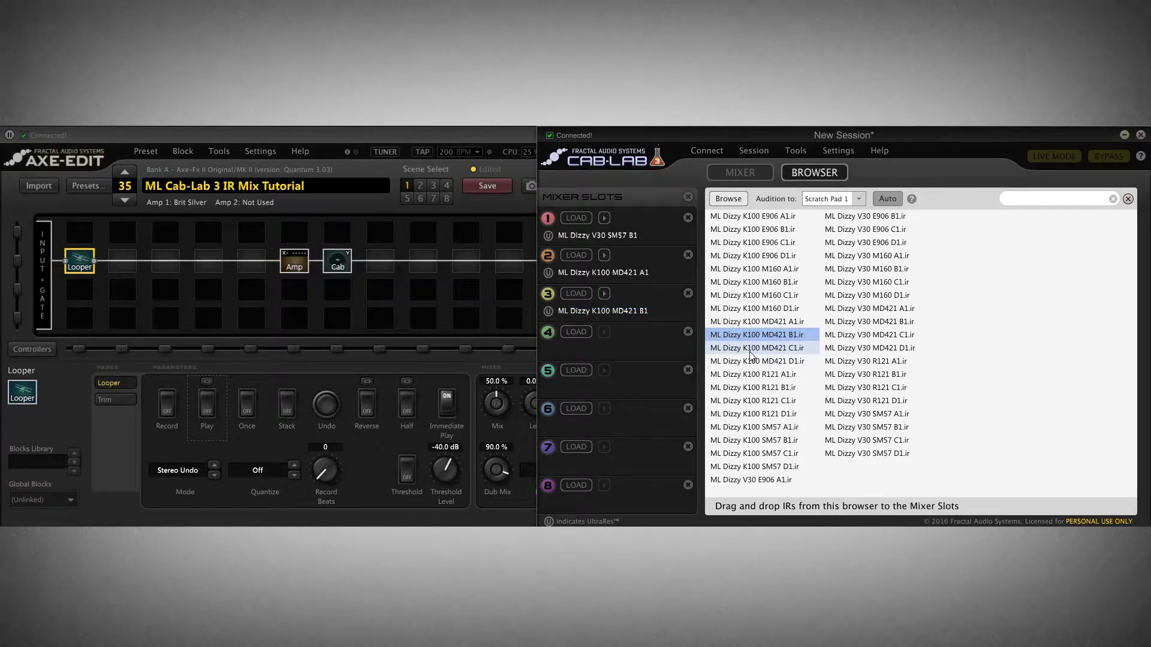
left_click_drag(711, 349, 611, 340)
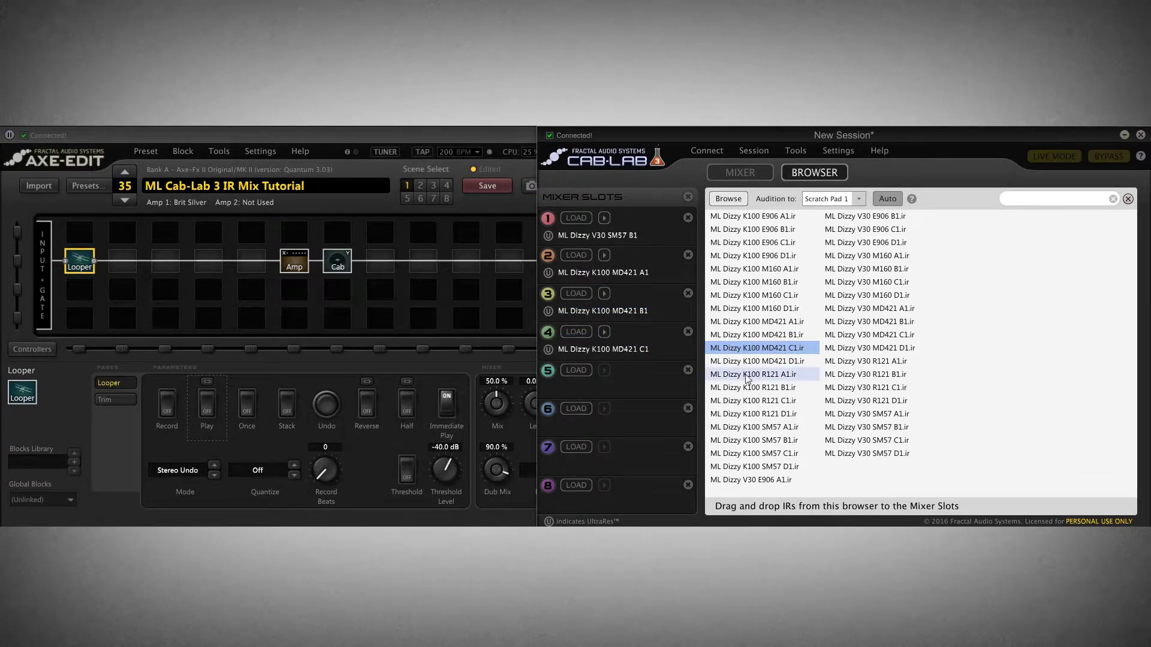
Load ML Dizzy K100 MD421 D1 into mixer slot 5 and switch to the mixer view.
left_click_drag(777, 364, 624, 376)
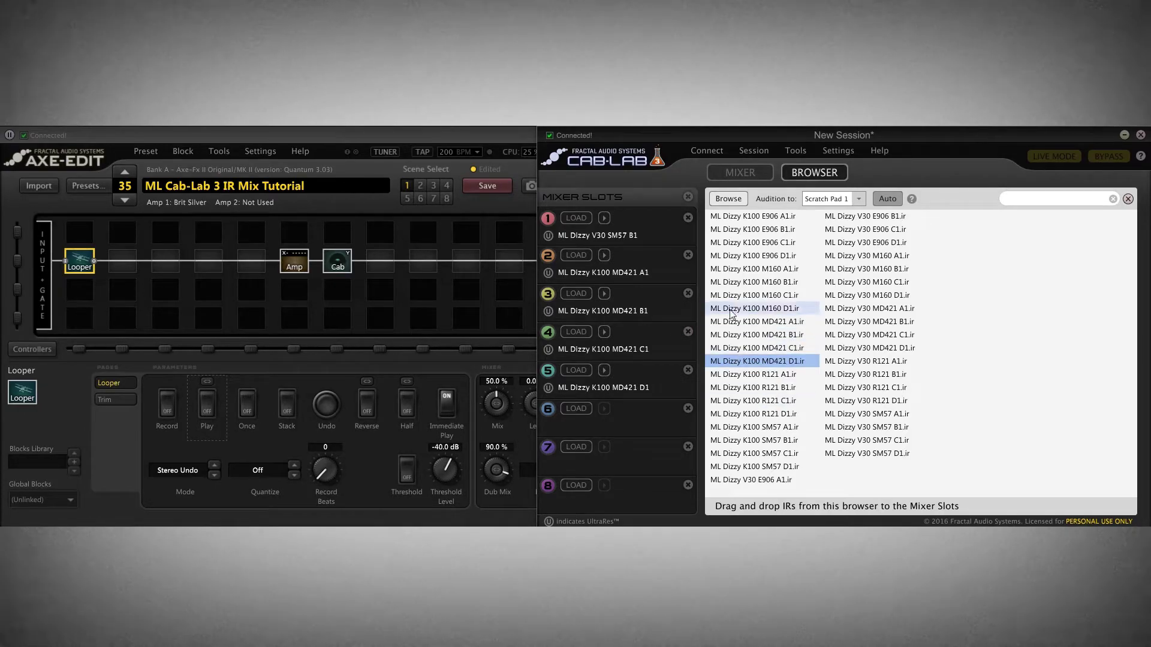
left_click(753, 173)
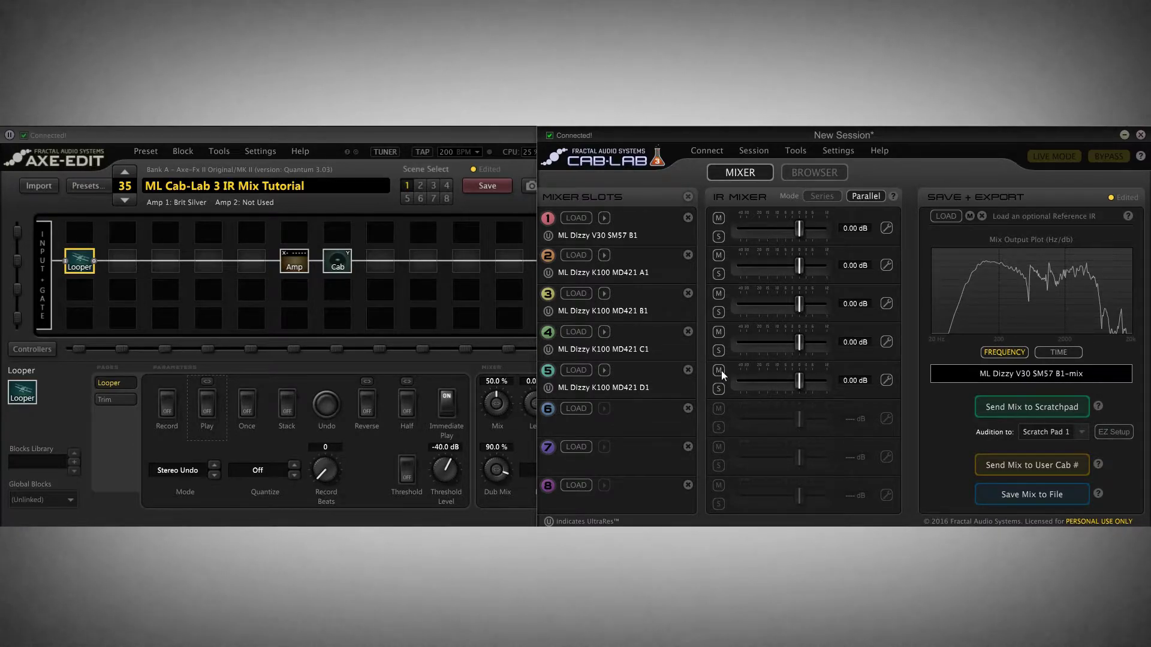
Expand the advanced settings of mixer slot 1 and invert the phase of ML Dizzy V30 SM57 B1.
left_click(886, 229)
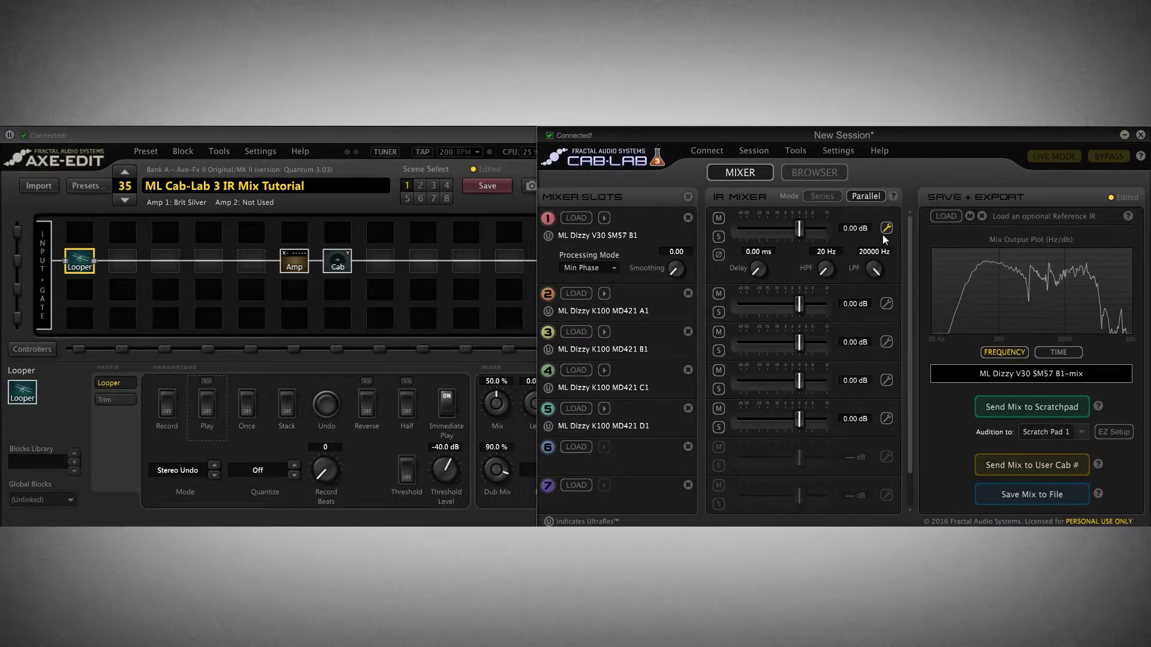
left_click(887, 228)
left_click(886, 227)
left_click(719, 256)
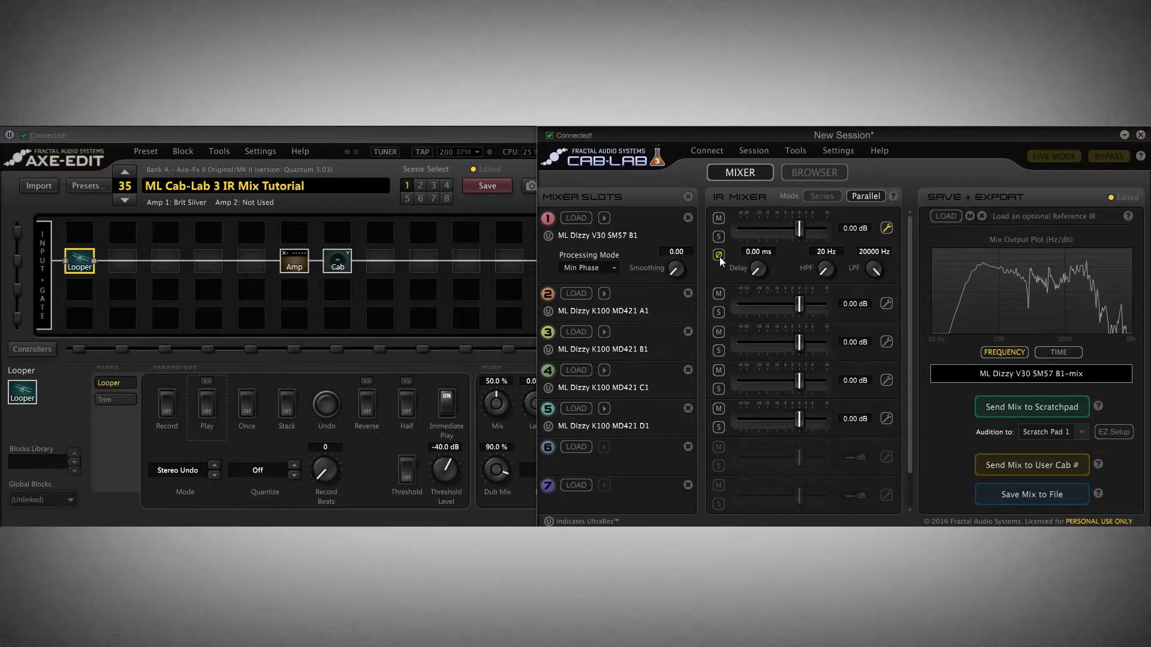
Mute the four ML Dizzy K100 MD421 impulse responses in mixer slots 2 to 5.
left_click(718, 333)
left_click(719, 371)
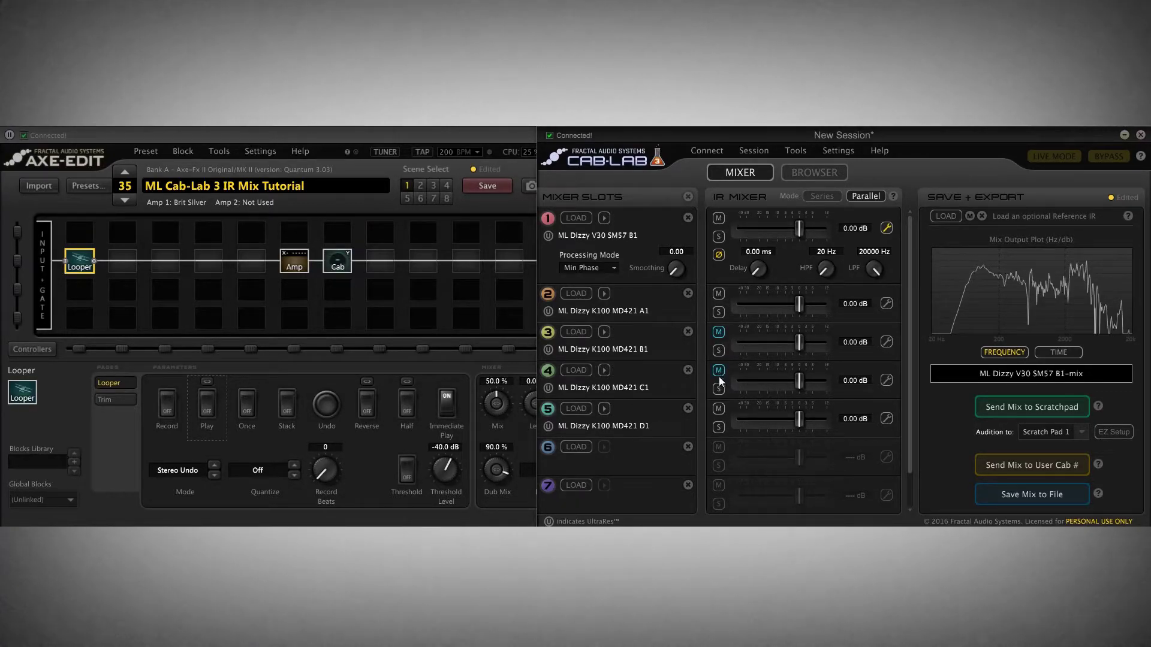
left_click(719, 408)
left_click(718, 295)
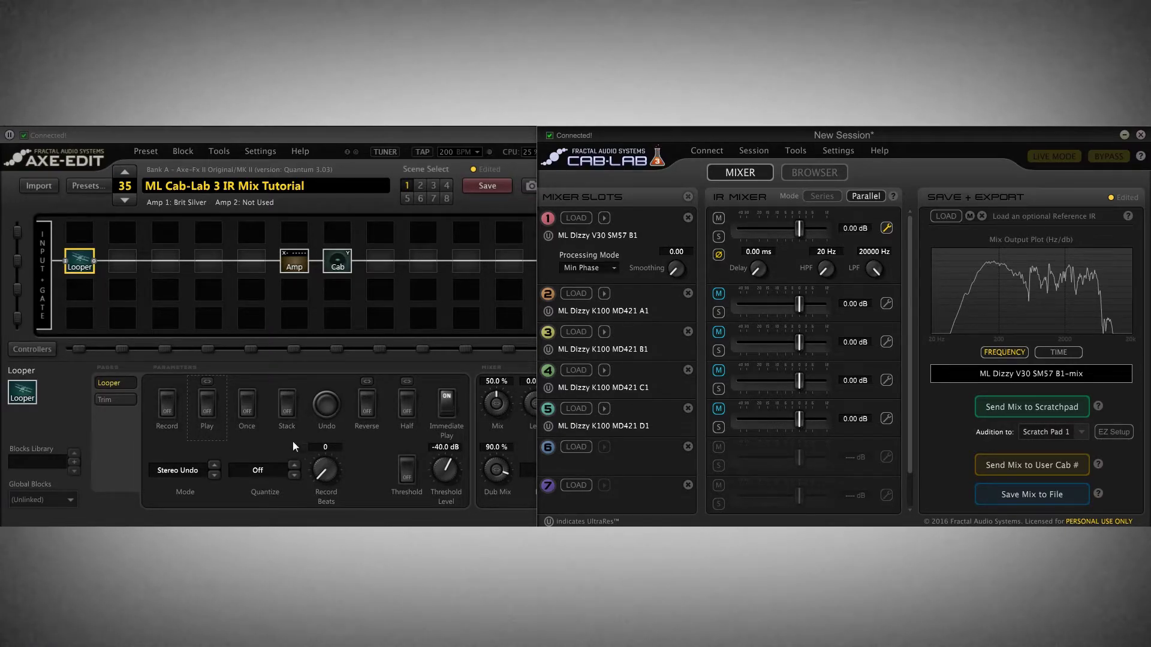
Start the looper in Axe-Edit and audition phase-inverted slot 1 mixed with unmuted slot 2 through Scratch Pad 1 in Cab-Lab.
left_click(207, 402)
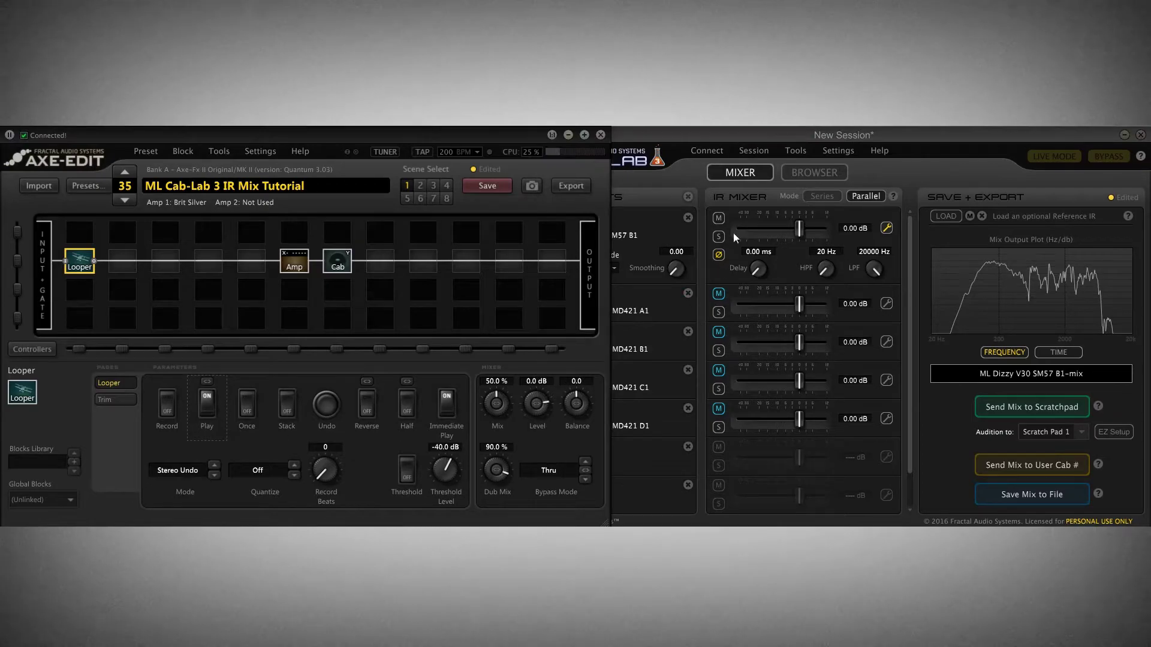
left_click(711, 282)
left_click(718, 293)
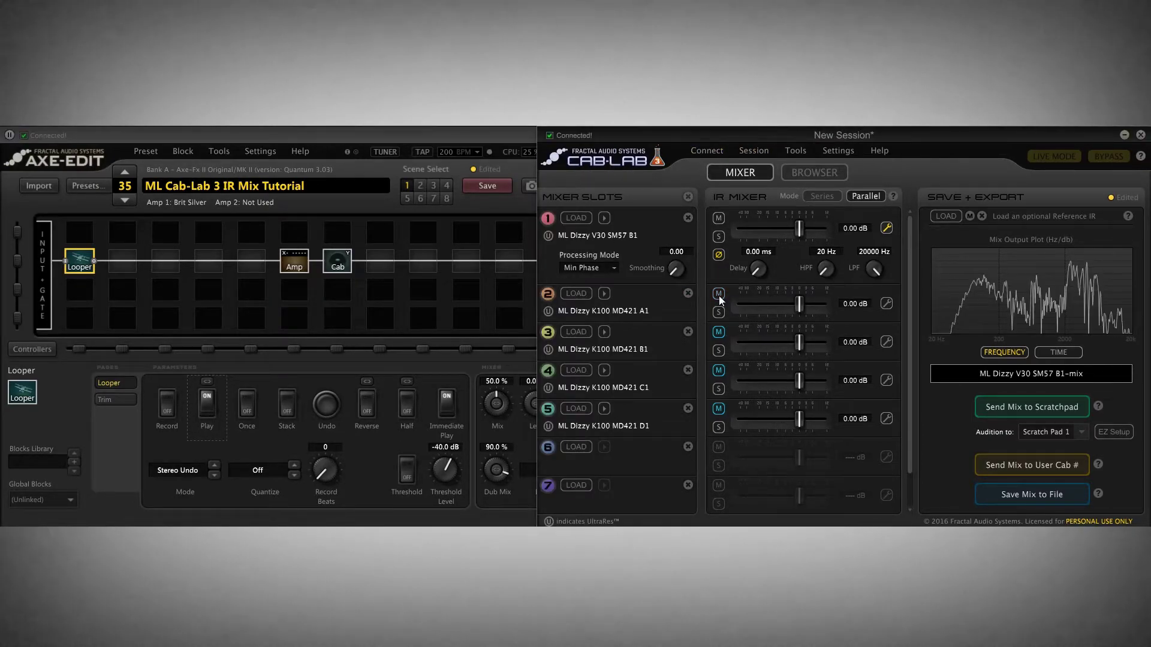
left_click(1033, 406)
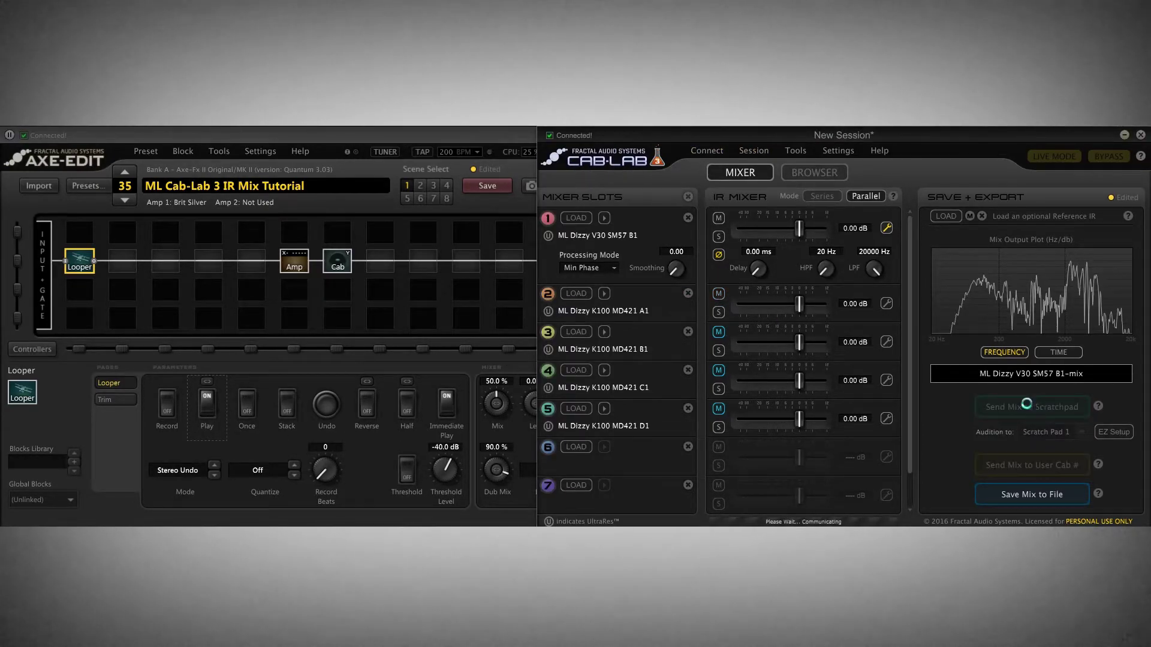
Audition slot 1 through Scratch Pad 1 mixed with slot 3 alone and with slot 4 alone, keeping the other K100 slots muted.
left_click(718, 295)
left_click(719, 332)
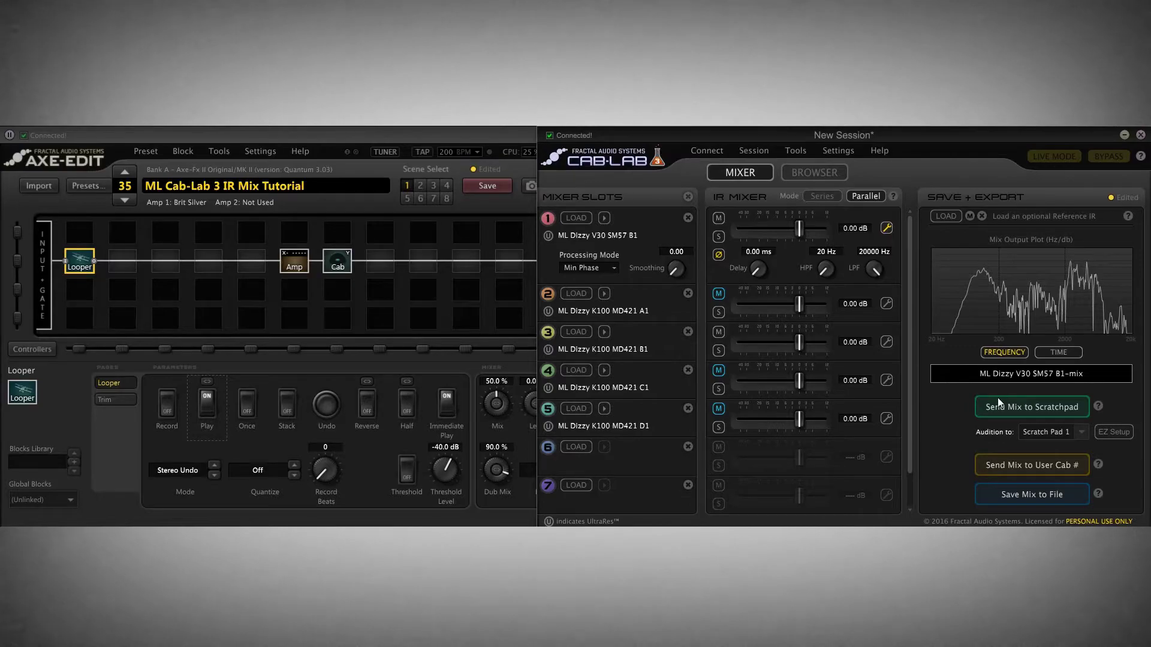
left_click(1031, 406)
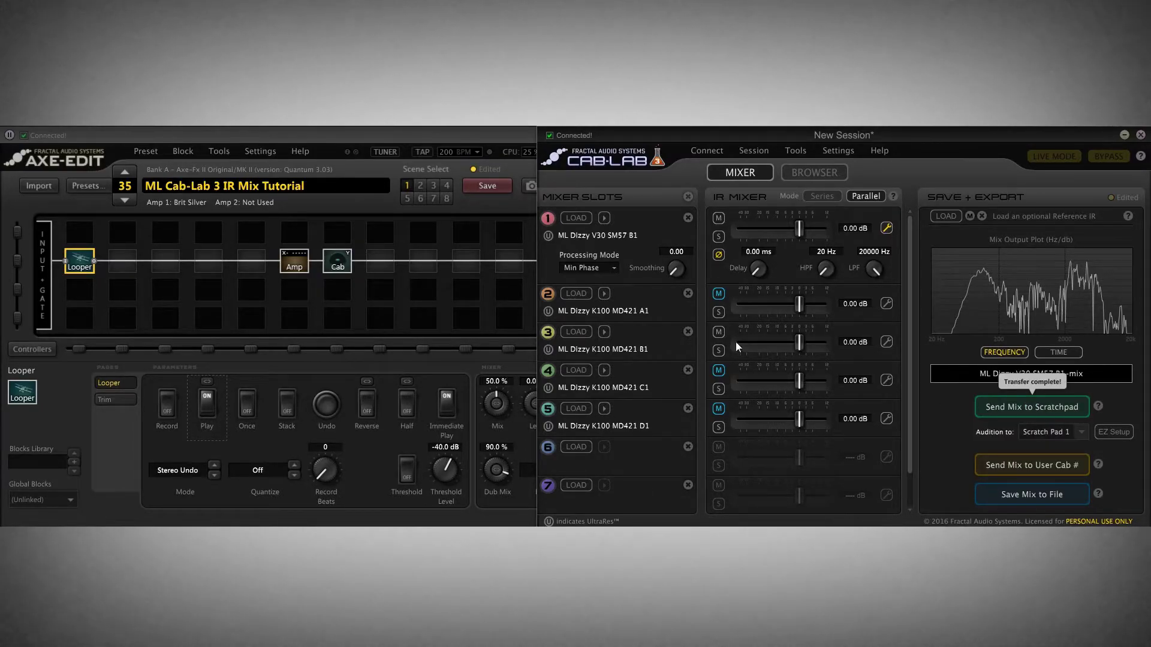
left_click(719, 332)
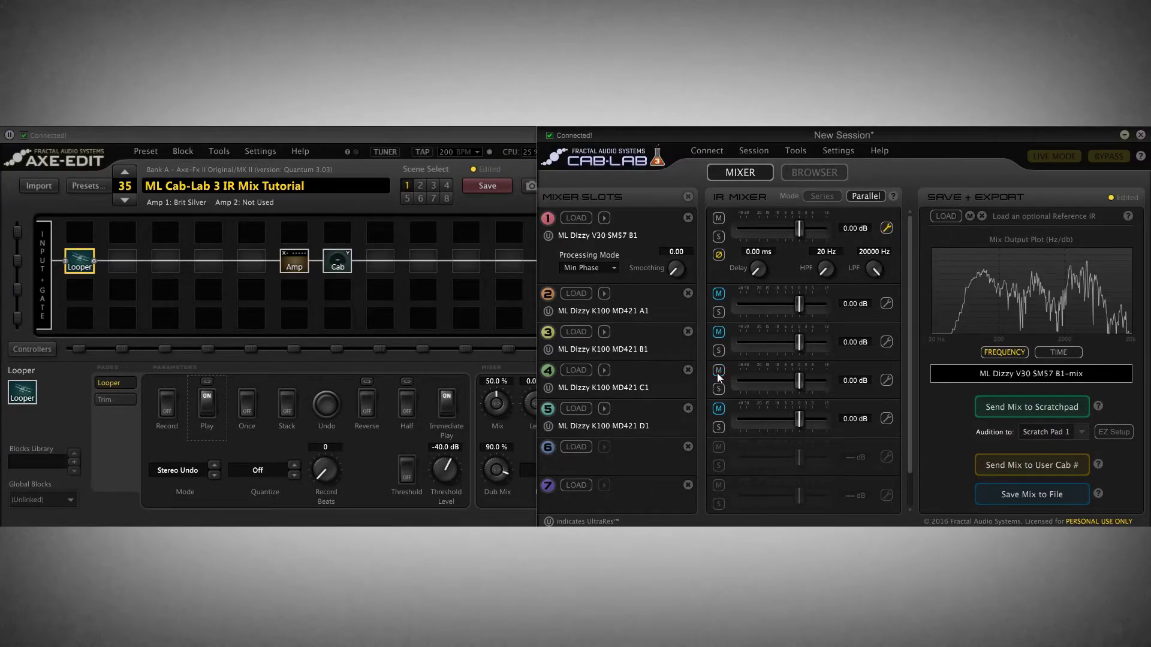
left_click(1013, 405)
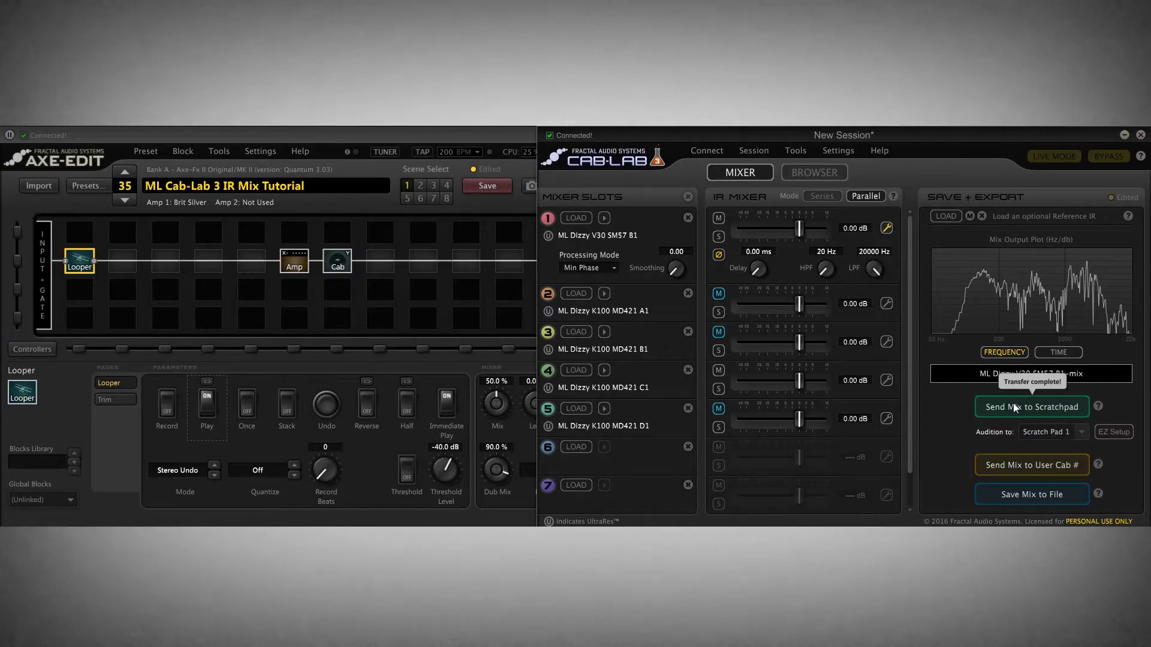
Audition slot 1 mixed with only slot 5 through Scratch Pad 1, stop the looper in Axe-Edit and return to Cab-Lab.
left_click(720, 372)
left_click(719, 409)
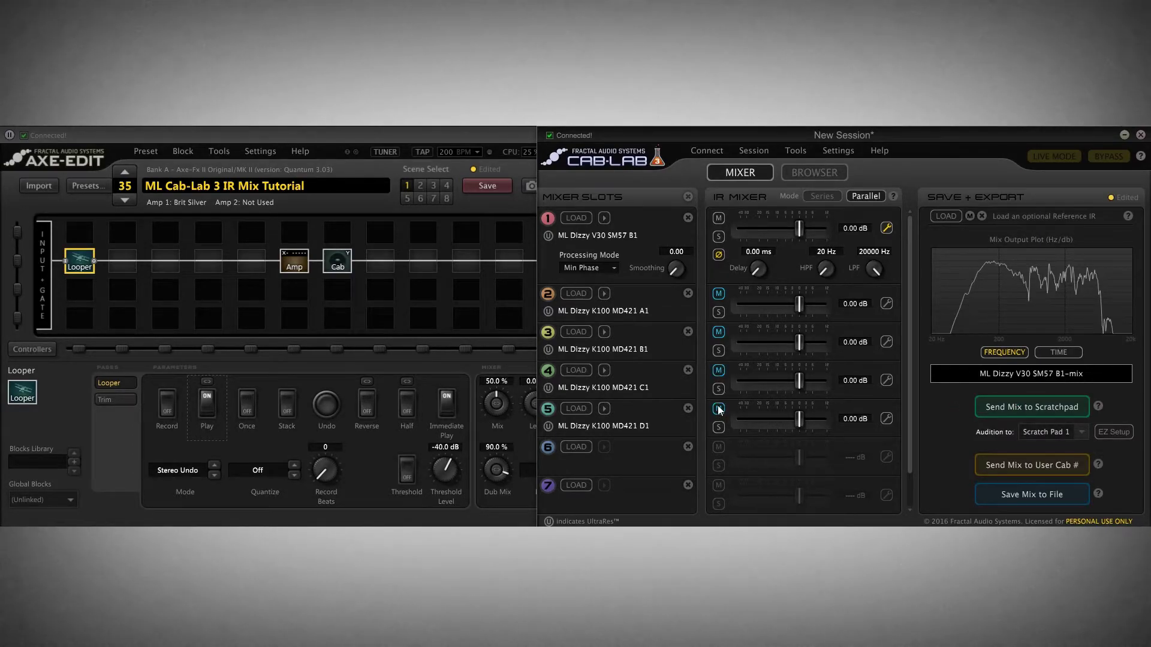
left_click(1008, 404)
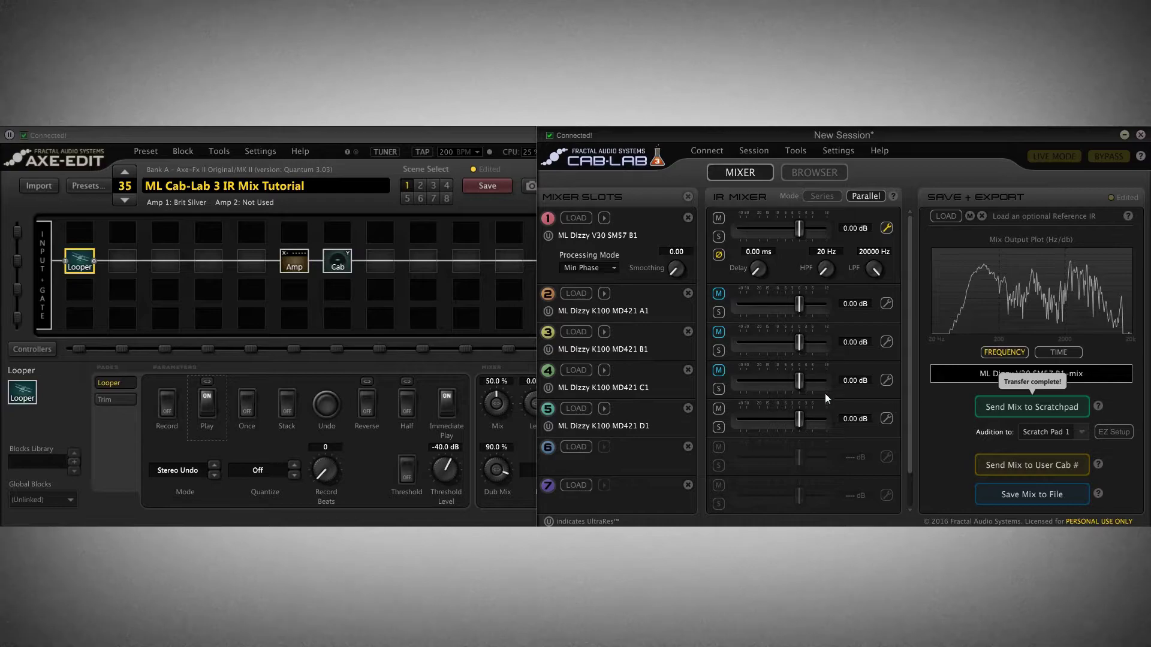
left_click(207, 412)
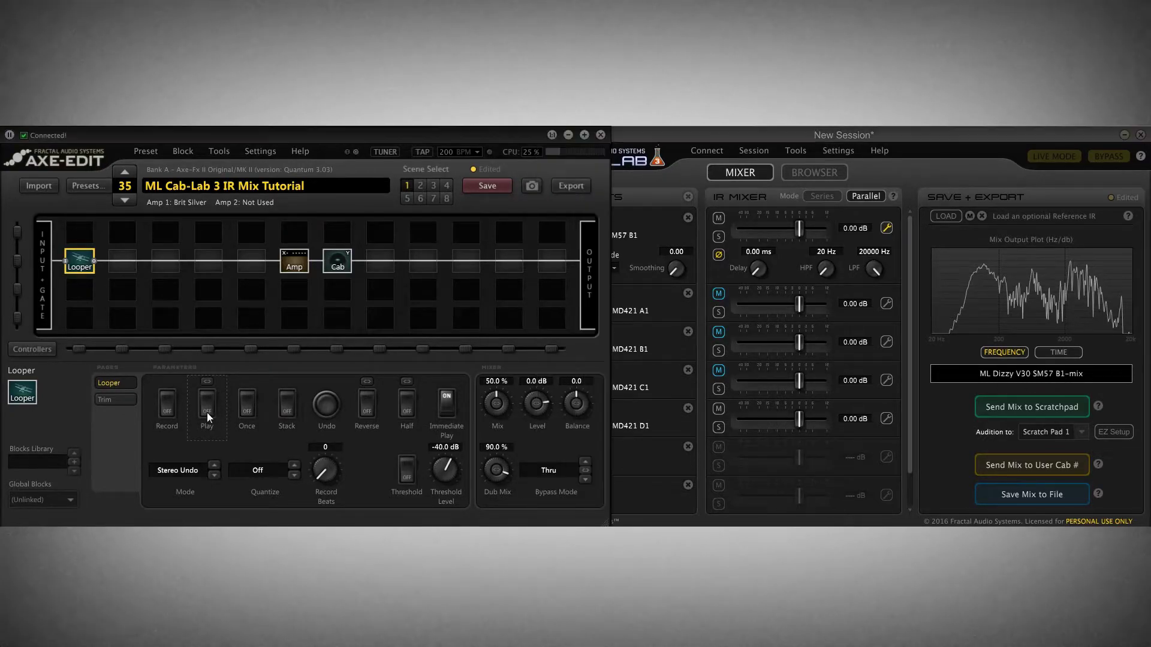
left_click(719, 148)
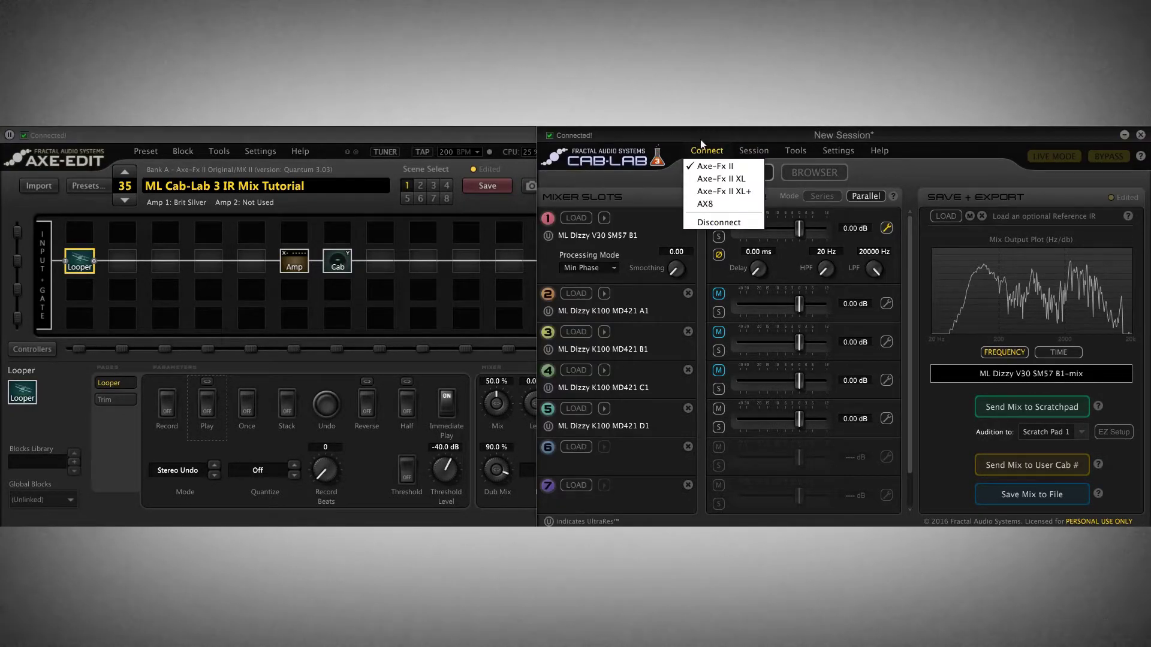
left_click(700, 140)
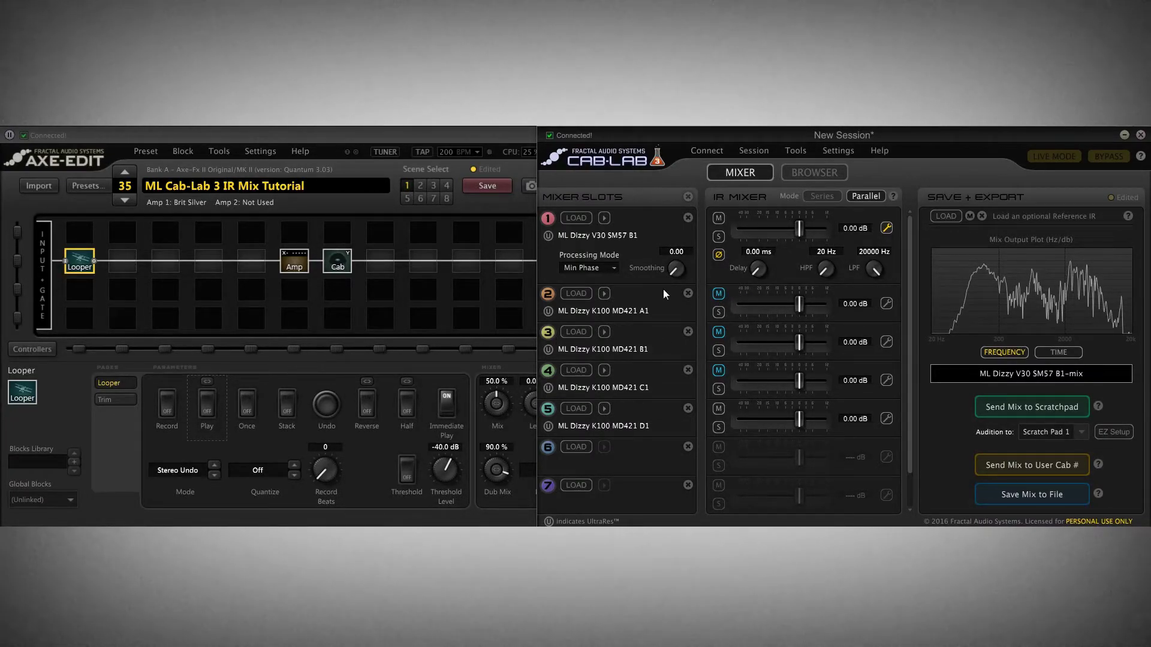
Restart the looper in Axe-Edit and recheck slot 1 with only slot 2 unmuted beside it through Scratch Pad 1.
left_click(206, 403)
left_click(737, 138)
left_click(719, 409)
left_click(719, 294)
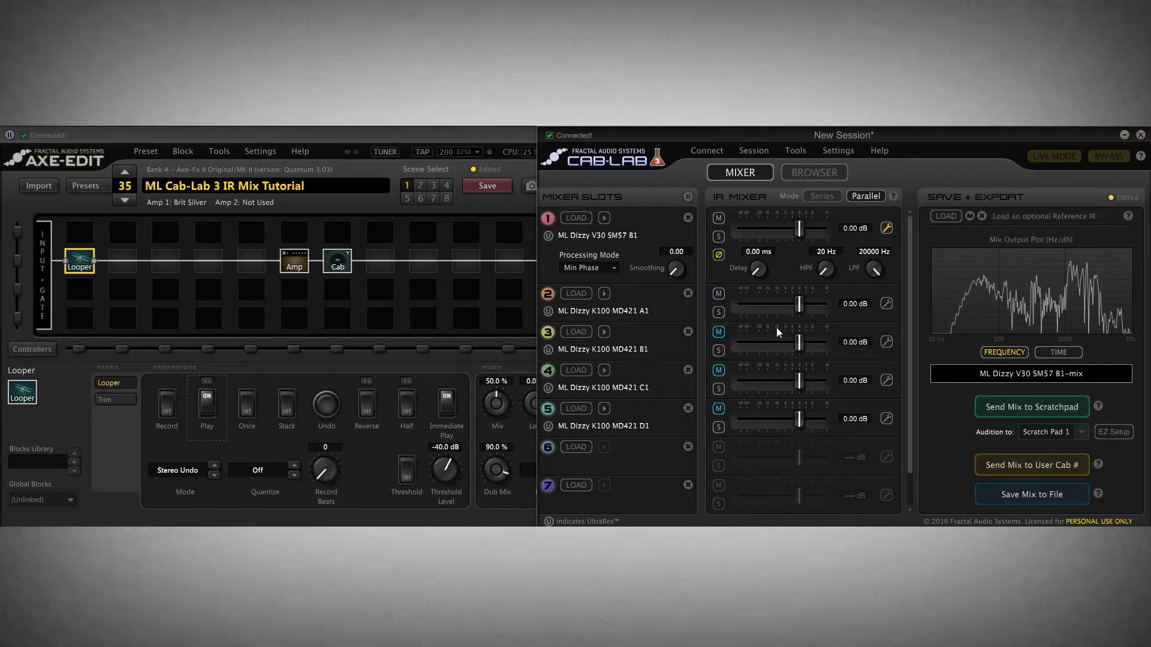
left_click(1019, 409)
Swap slot 2 for slot 5 in the audible mix, audition it through Scratch Pad 1, and stop the looper.
left_click(719, 294)
left_click(720, 409)
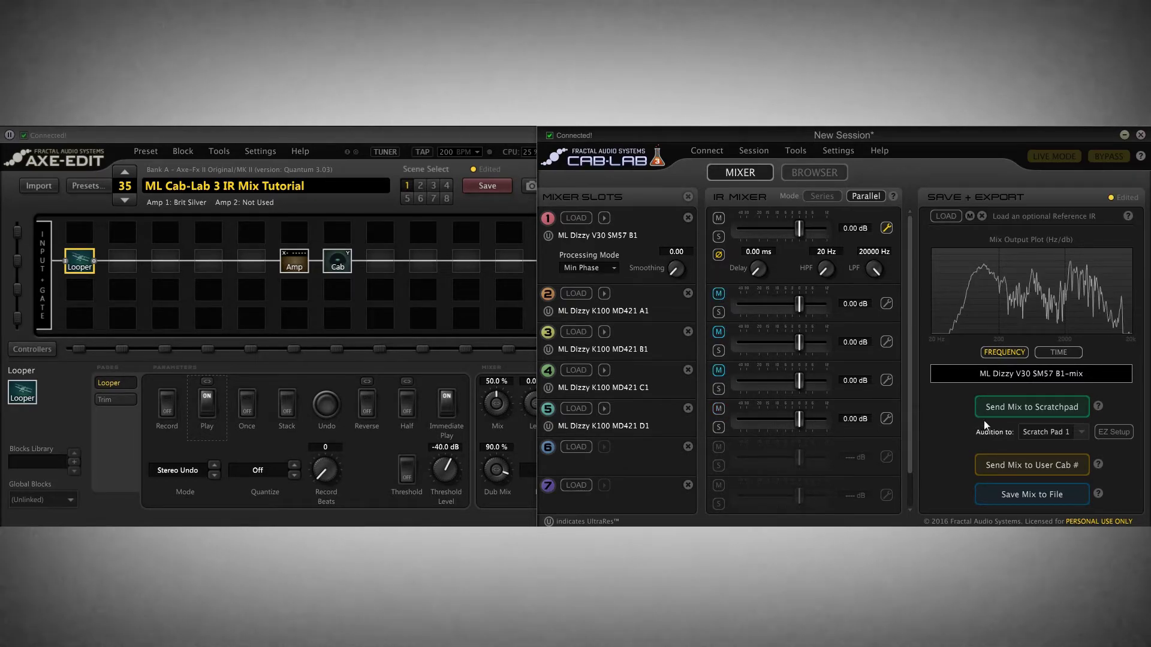
left_click(1028, 409)
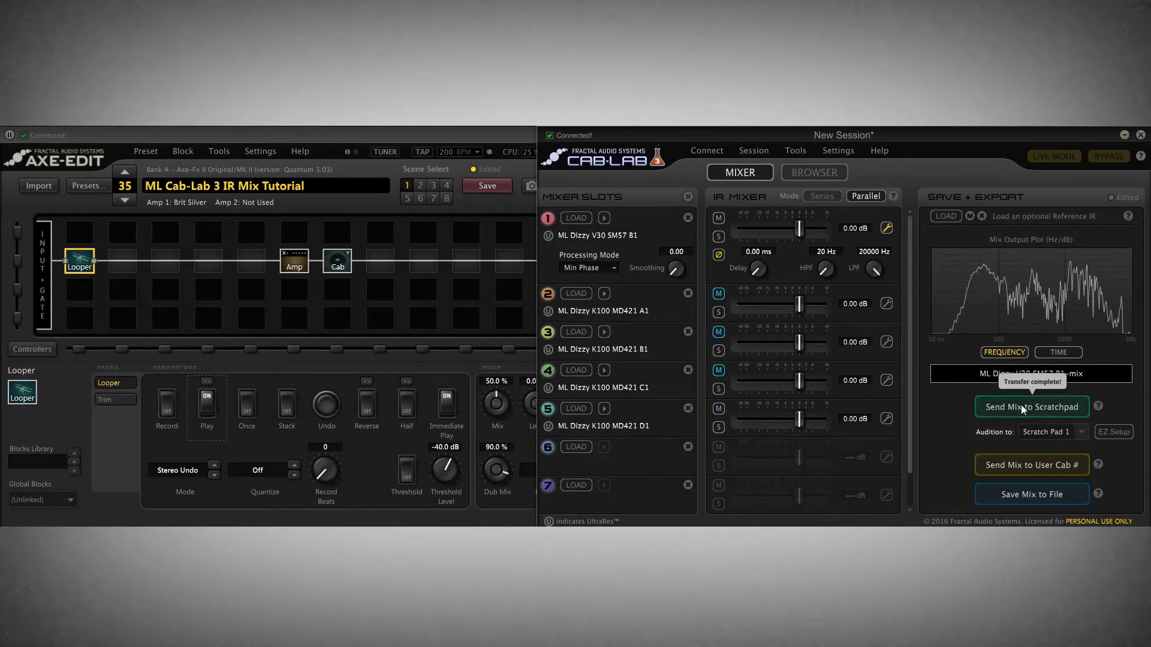
left_click(213, 405)
left_click(781, 133)
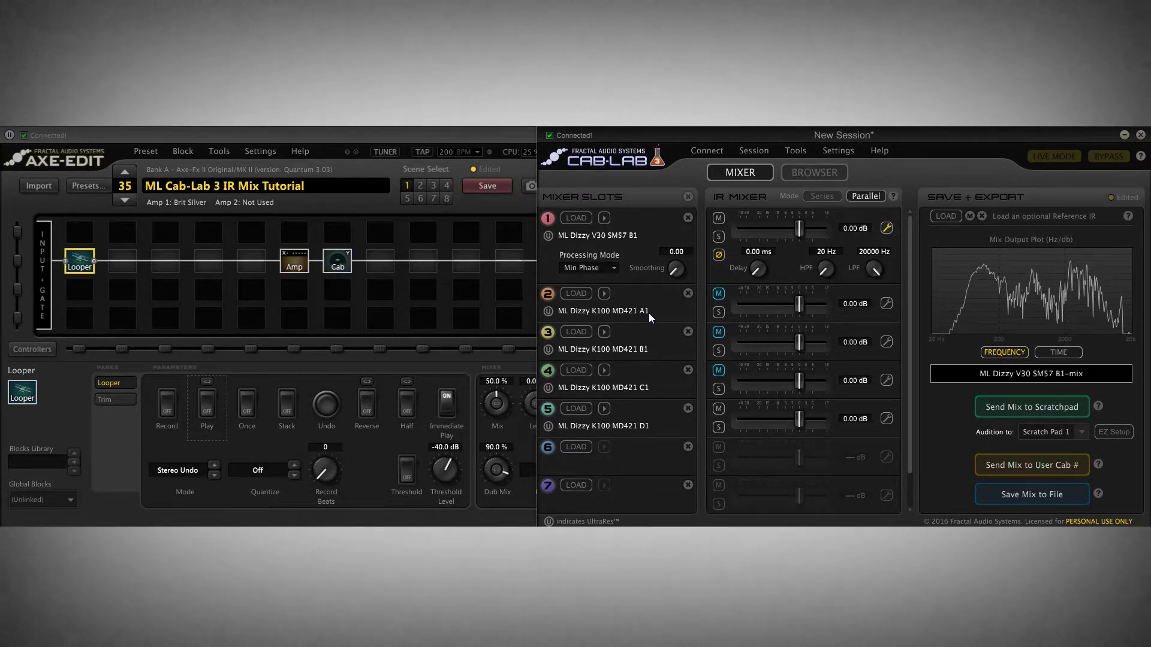
Unmute ML Dizzy K100 MD421 A1 in slot 2 and clear mixer slots 3, 4 and 5.
left_click(718, 294)
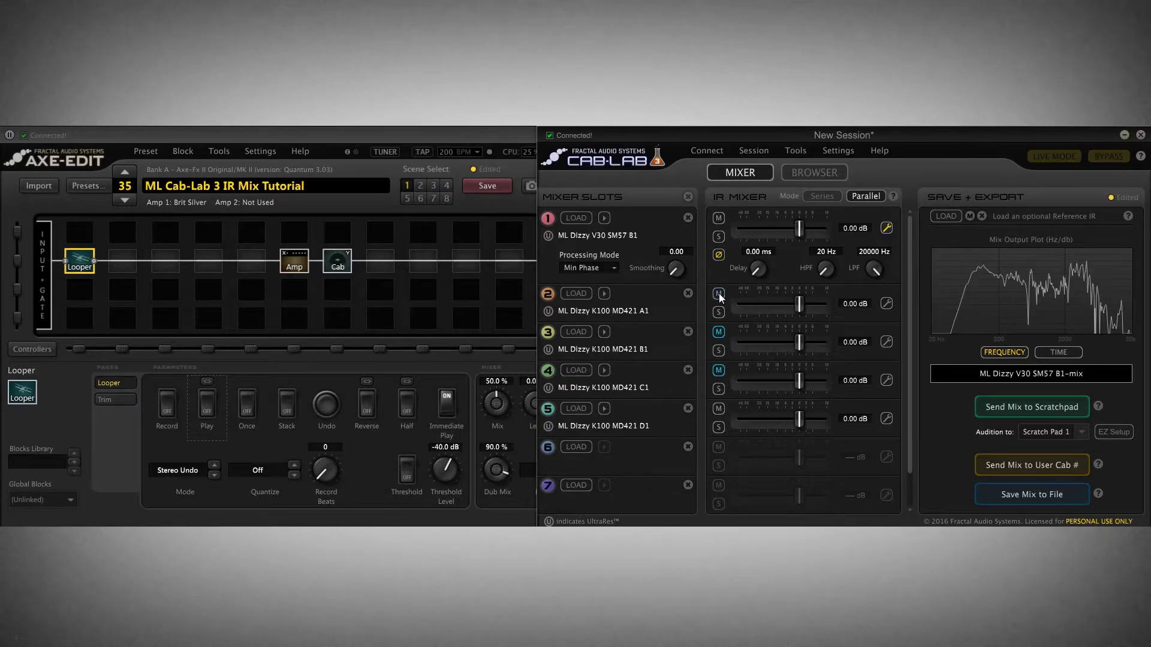
left_click(689, 332)
left_click(688, 369)
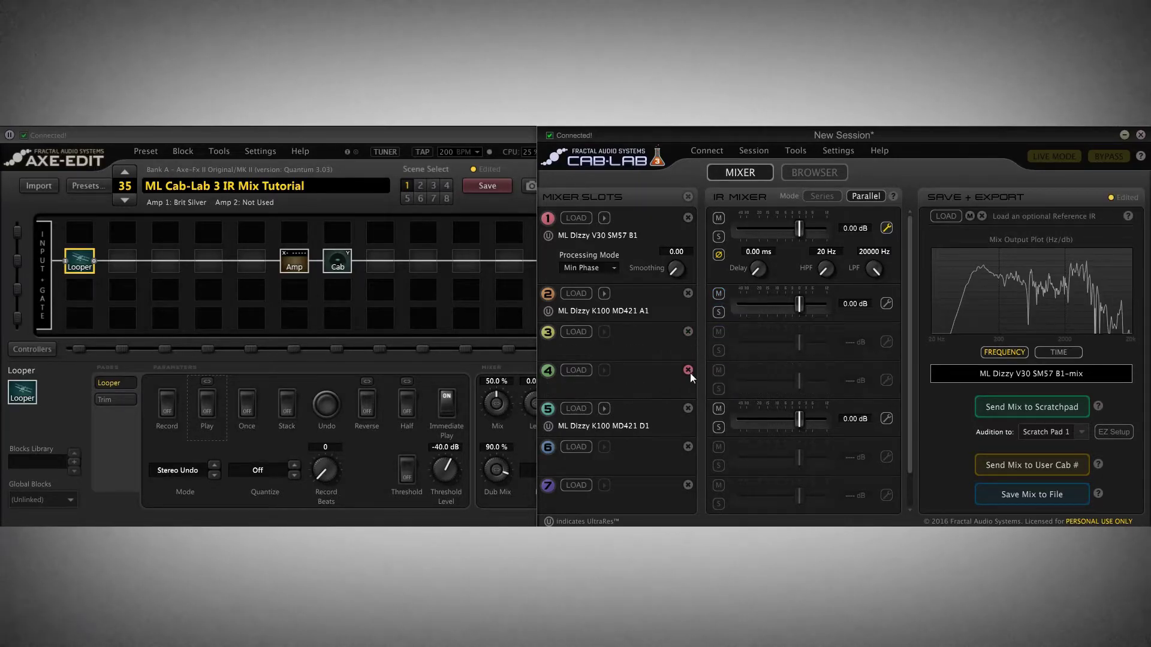
left_click(688, 408)
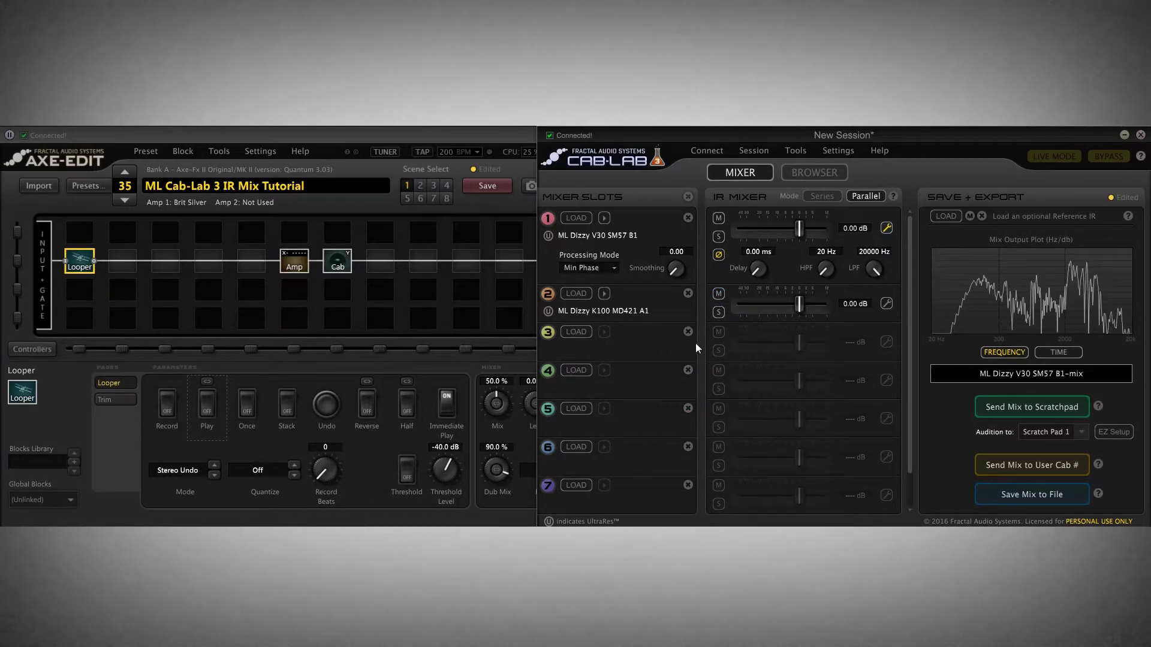
Turn off slot 1's phase inversion and audition the mix of slots 1 and 2 through Scratch Pad 1 with the looper, stopping it at the end.
left_click(720, 255)
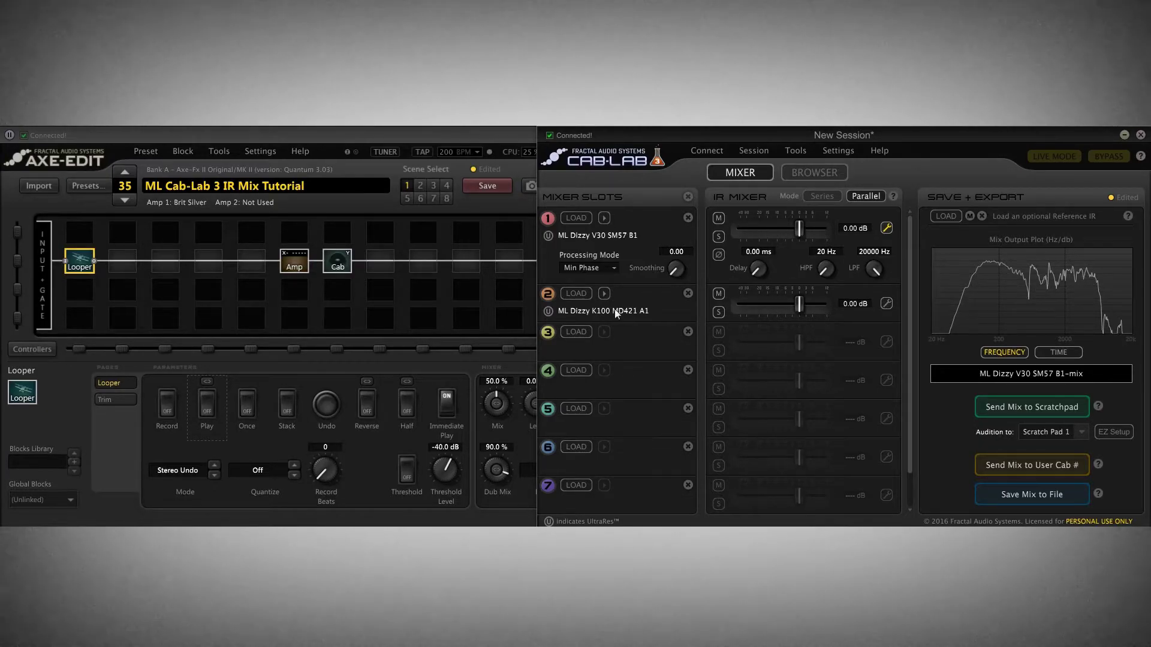
left_click(207, 403)
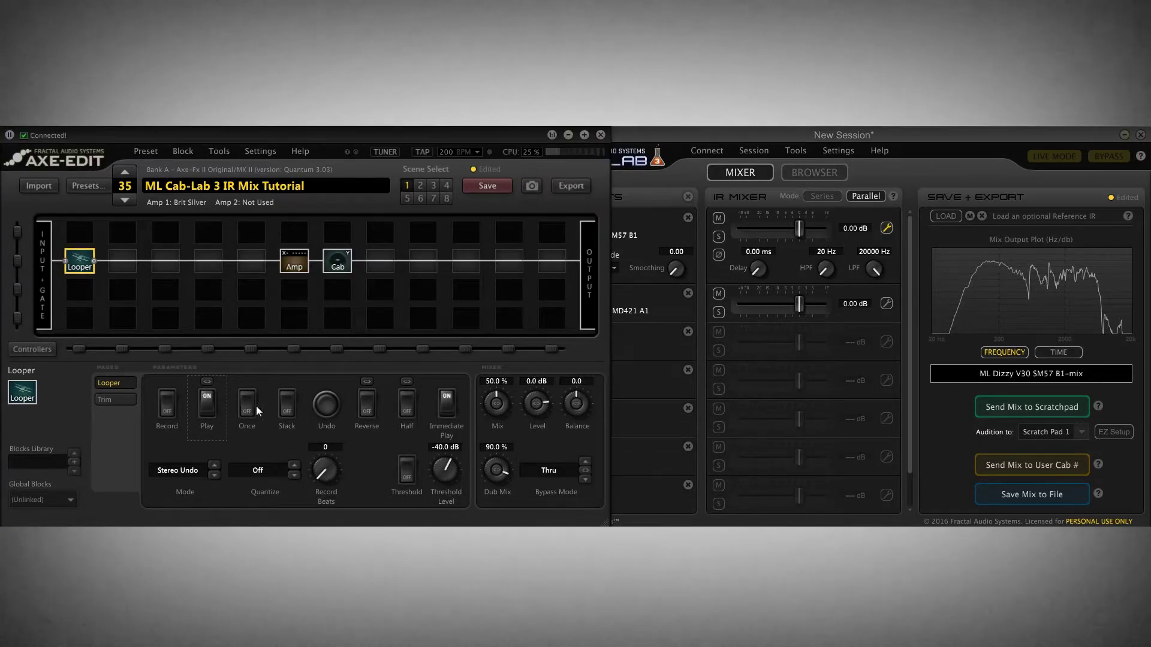
left_click(785, 129)
left_click(1023, 400)
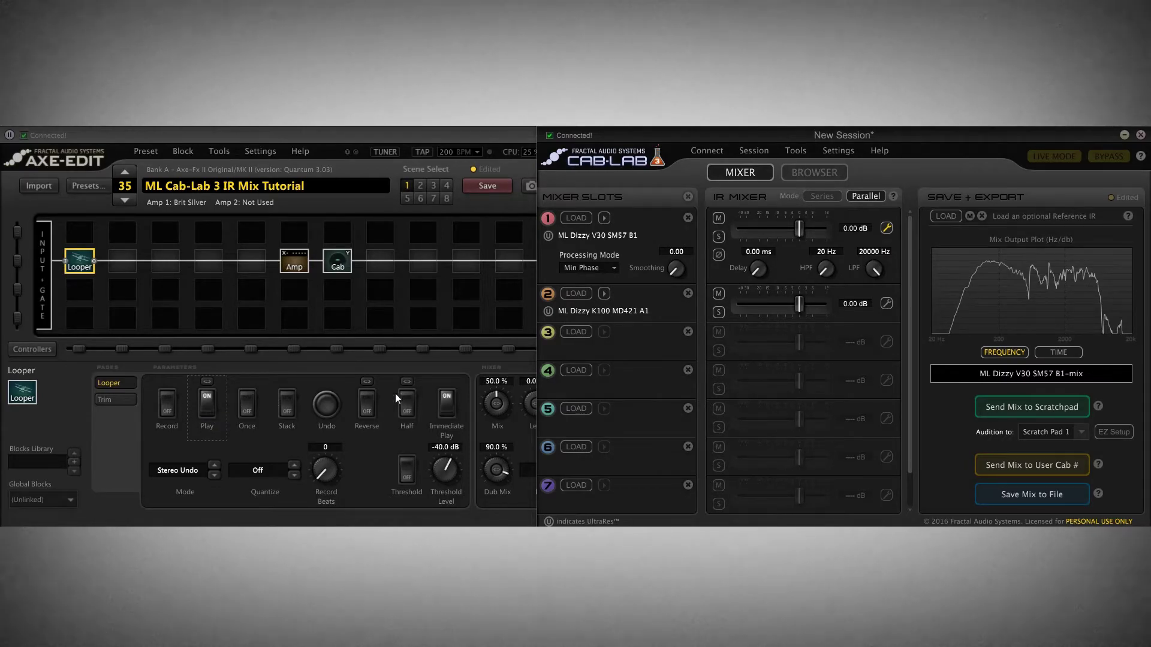
left_click(528, 323)
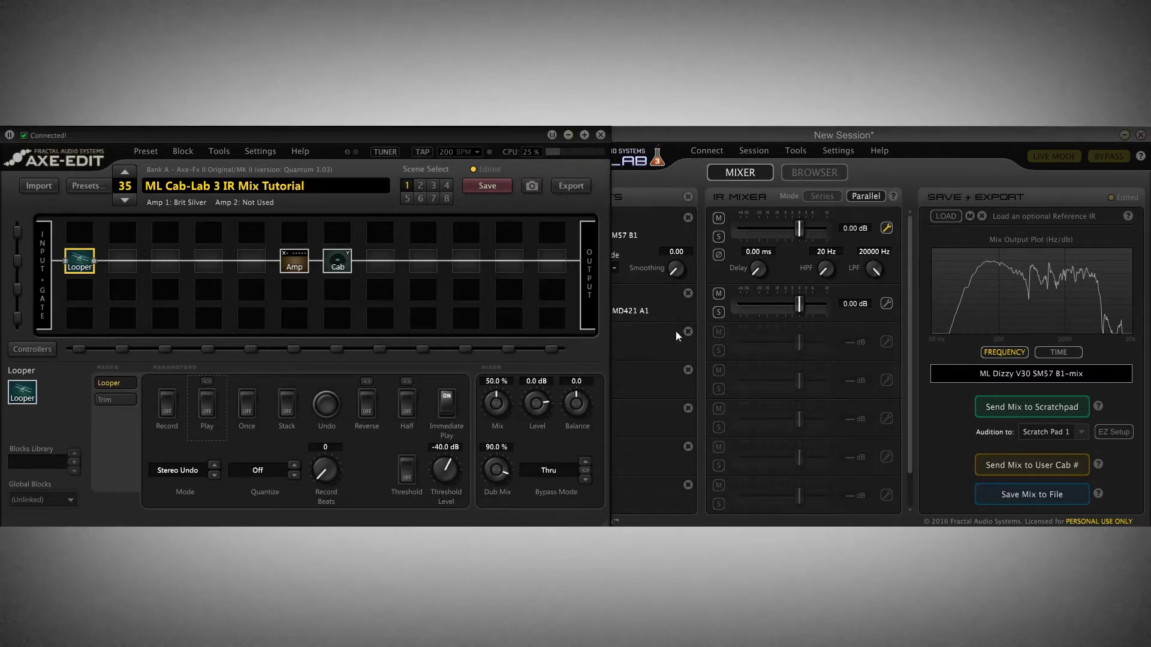
left_click(700, 134)
Restart the looper and compare slot 1 soloed with the full mix of slots 1 and 2 through Scratch Pad 1.
left_click(719, 236)
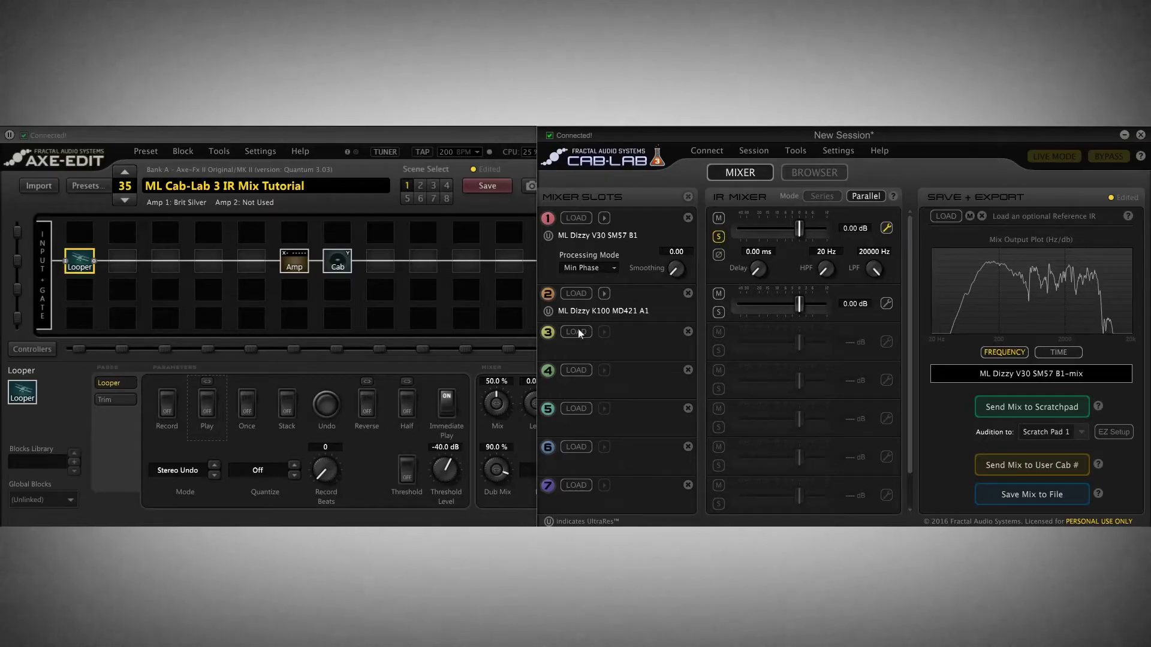
left_click(207, 401)
left_click(1021, 401)
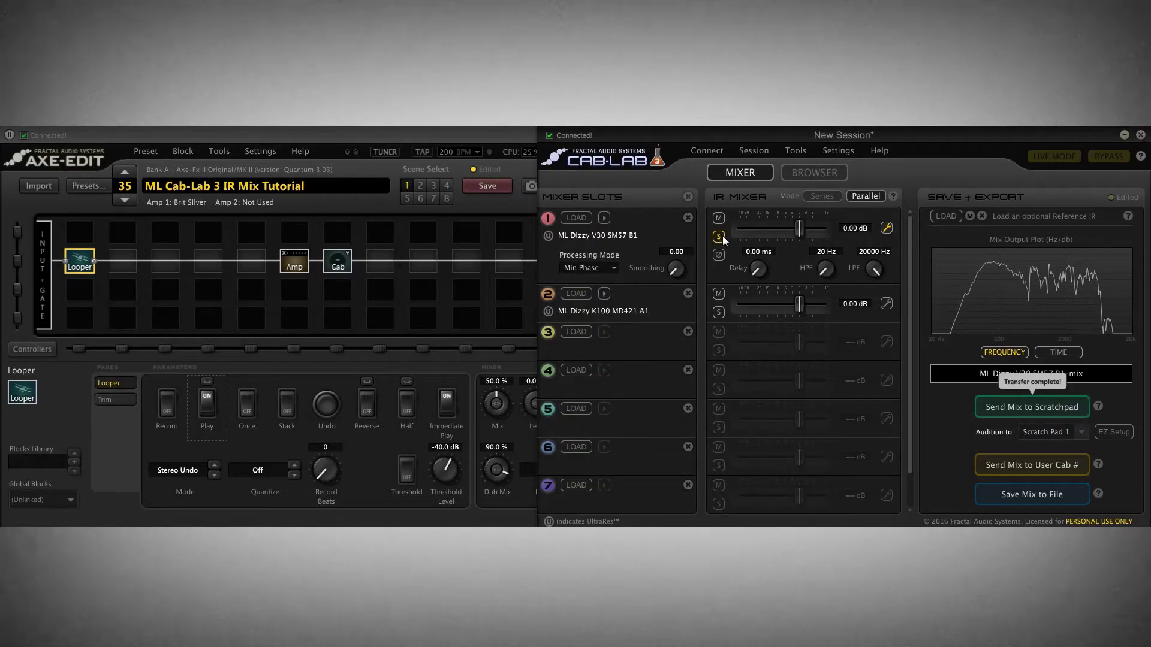
left_click(1021, 408)
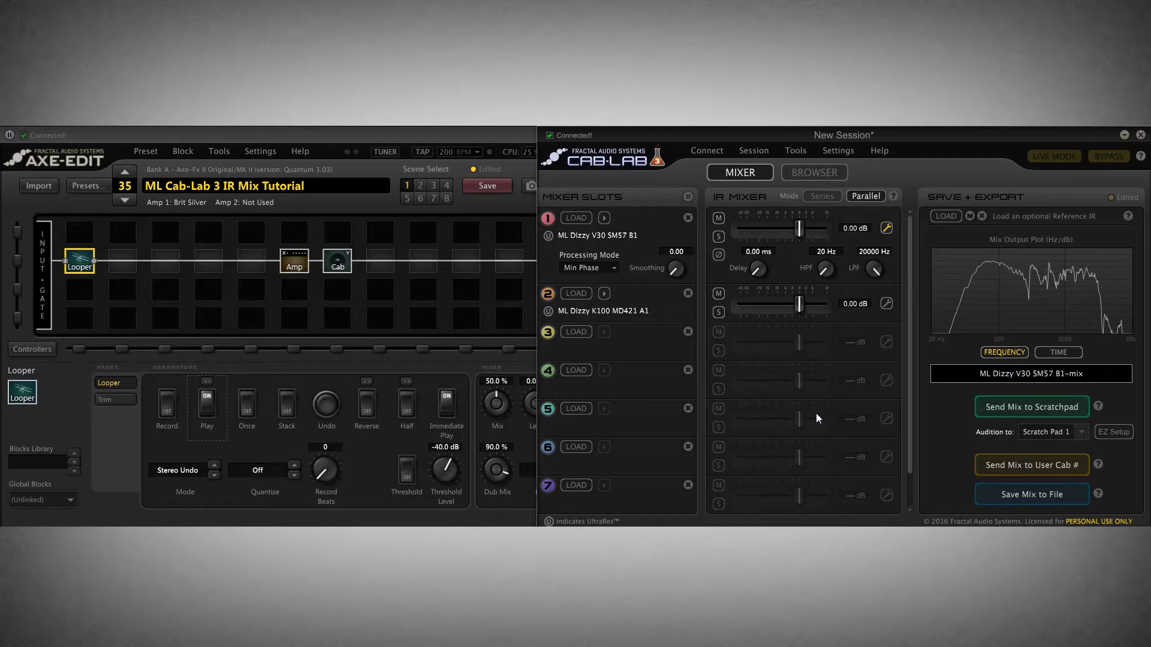
Compare slot 2 soloed, the unsoloed mix and slot 1 soloed by sending each to Scratch Pad 1.
left_click(719, 312)
left_click(1020, 403)
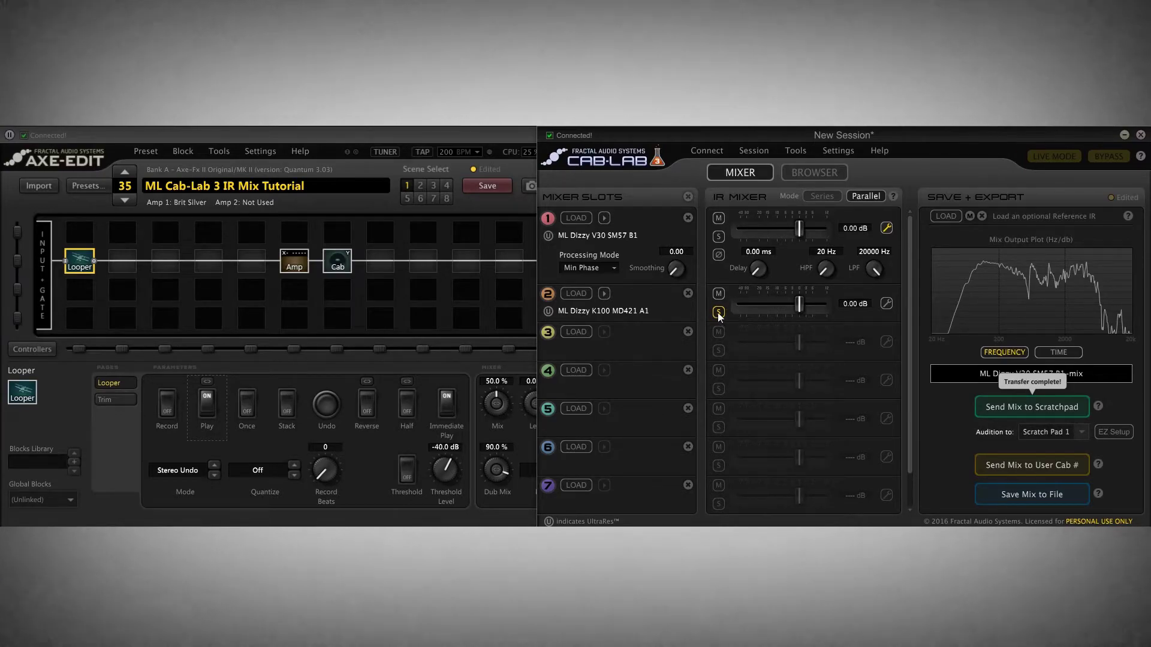
left_click(718, 312)
left_click(1009, 406)
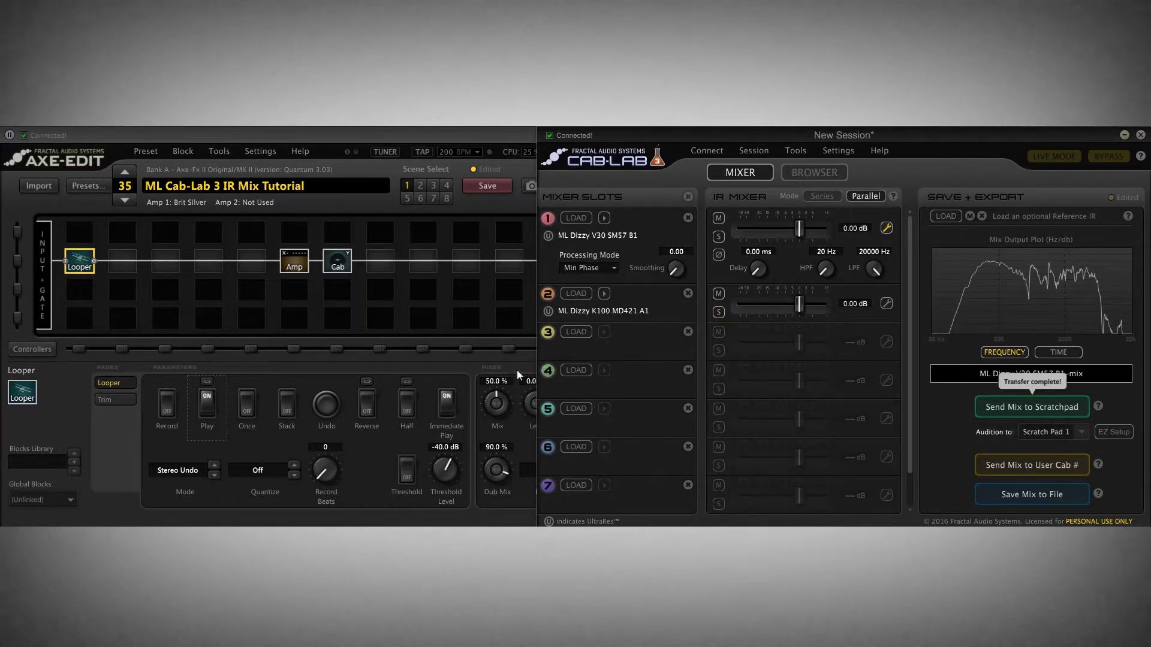
left_click(718, 238)
left_click(1030, 406)
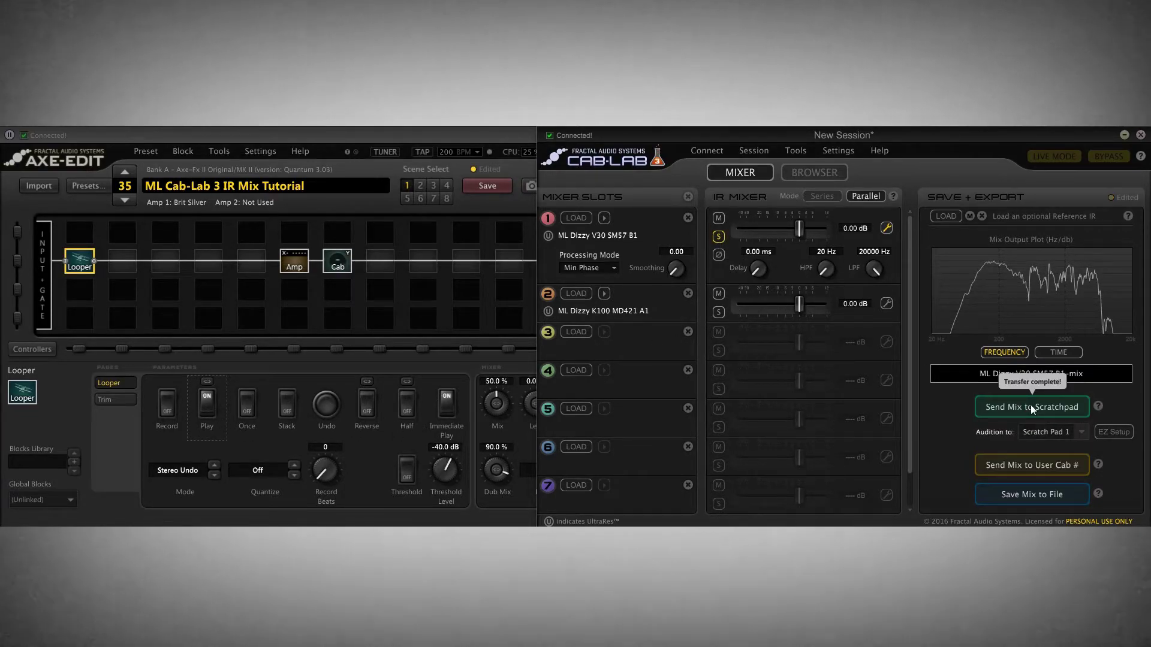
Turn off slot 1's solo, audition the full mix of slots 1 and 2 through Scratch Pad 1, and stop the looper.
left_click(719, 238)
left_click(1038, 405)
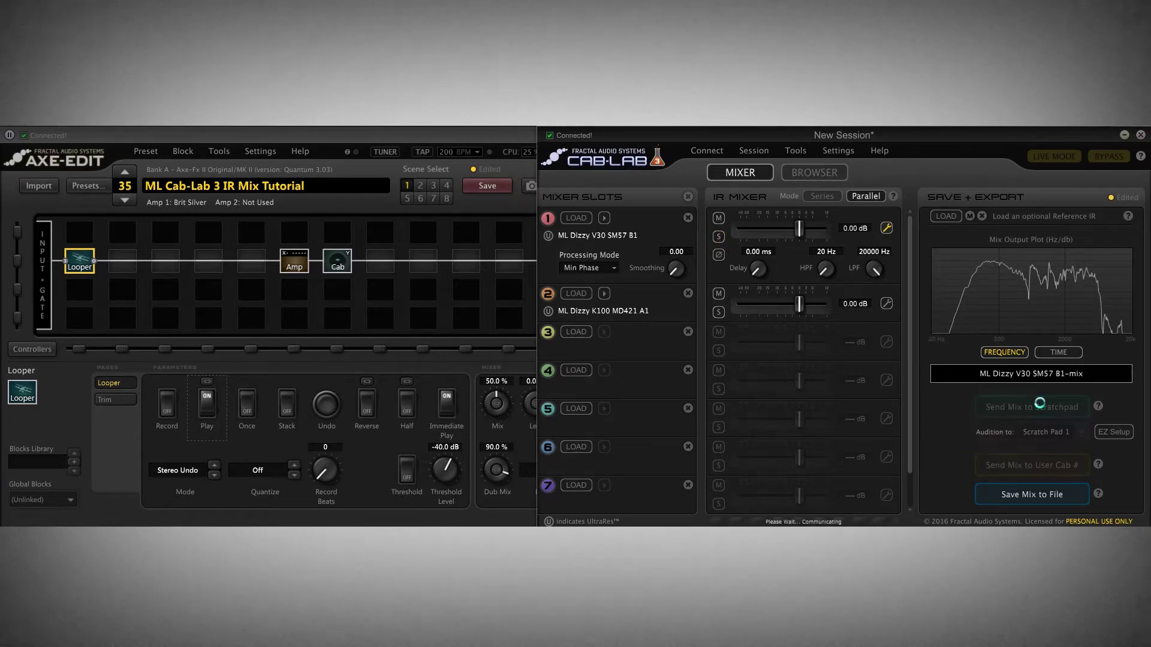
left_click(207, 407)
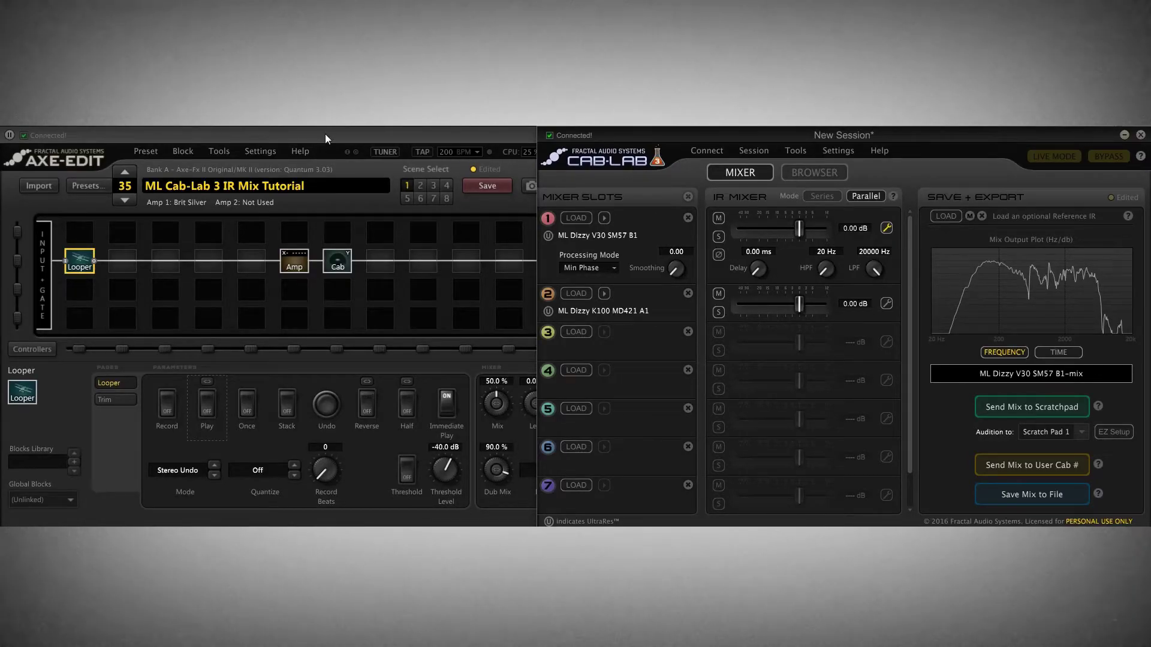
Restart the looper and audition the ML Dizzy K100 M160 IRs A1, B1, C1 and D1 from the IR browser.
left_click(818, 171)
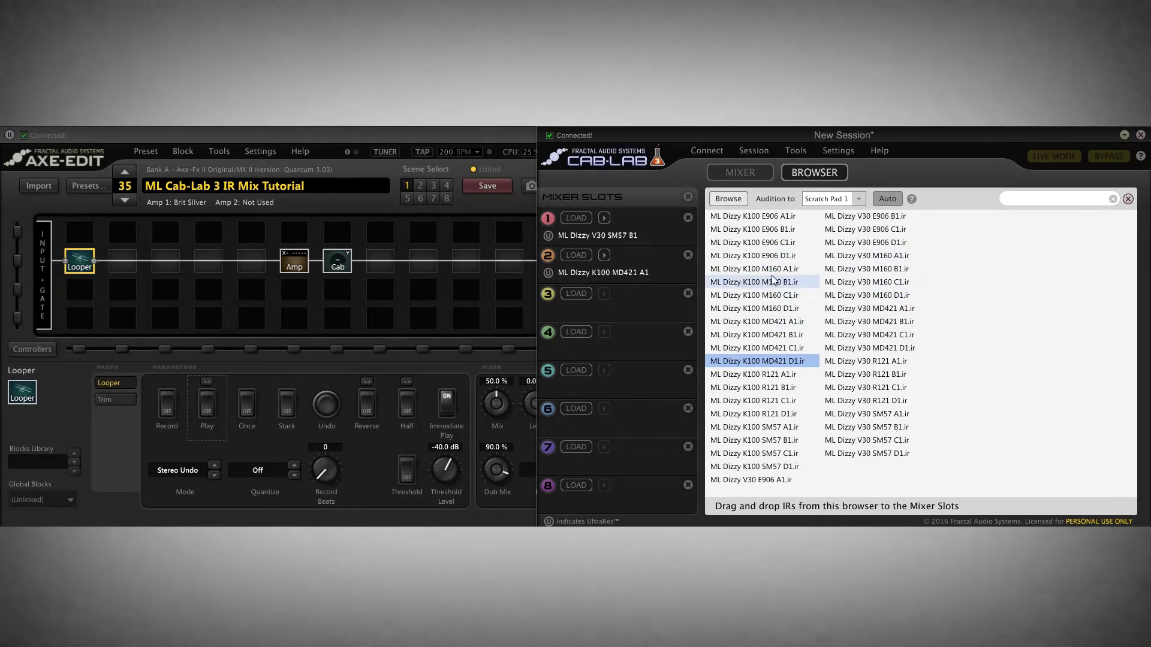
left_click(229, 136)
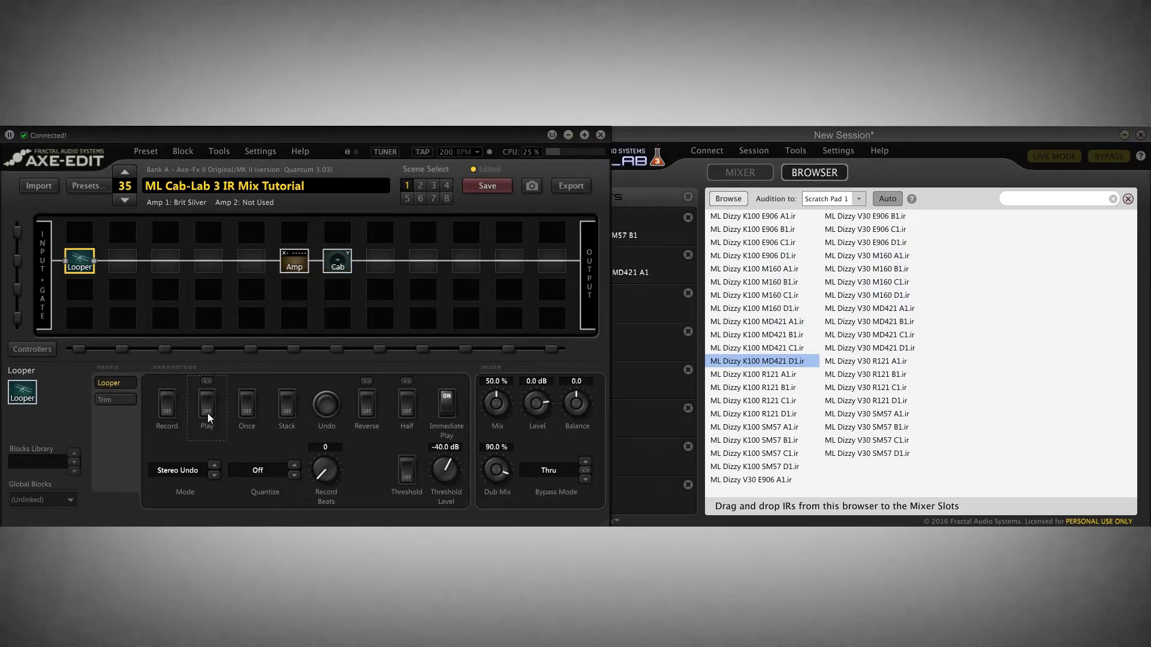
left_click(778, 271)
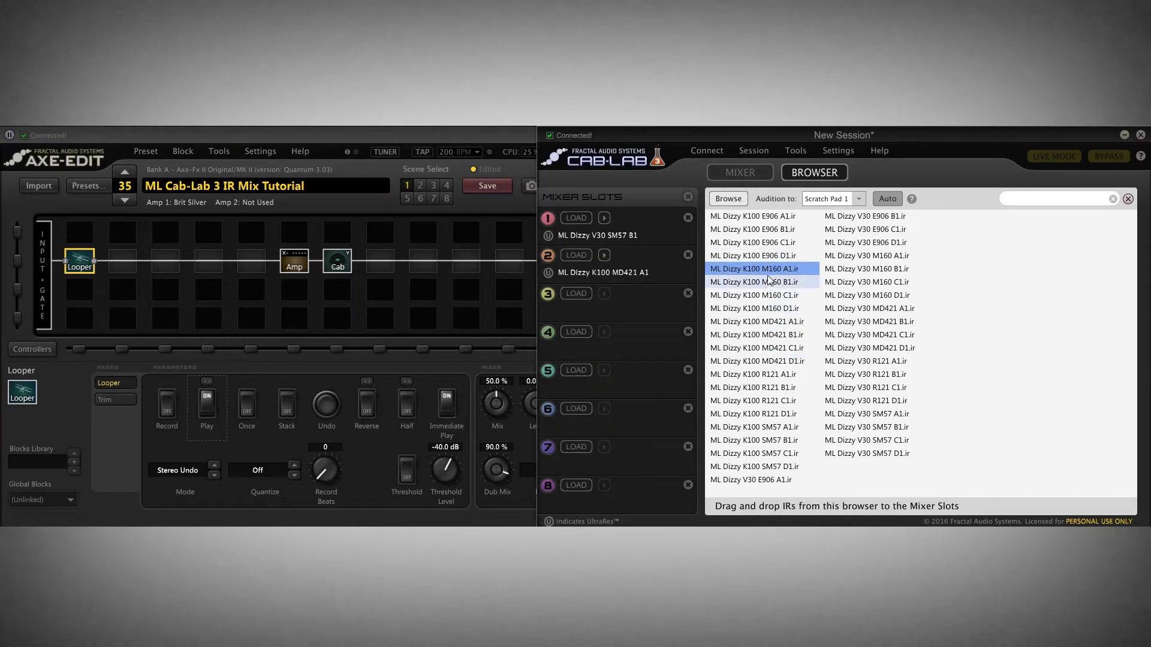
left_click(766, 280)
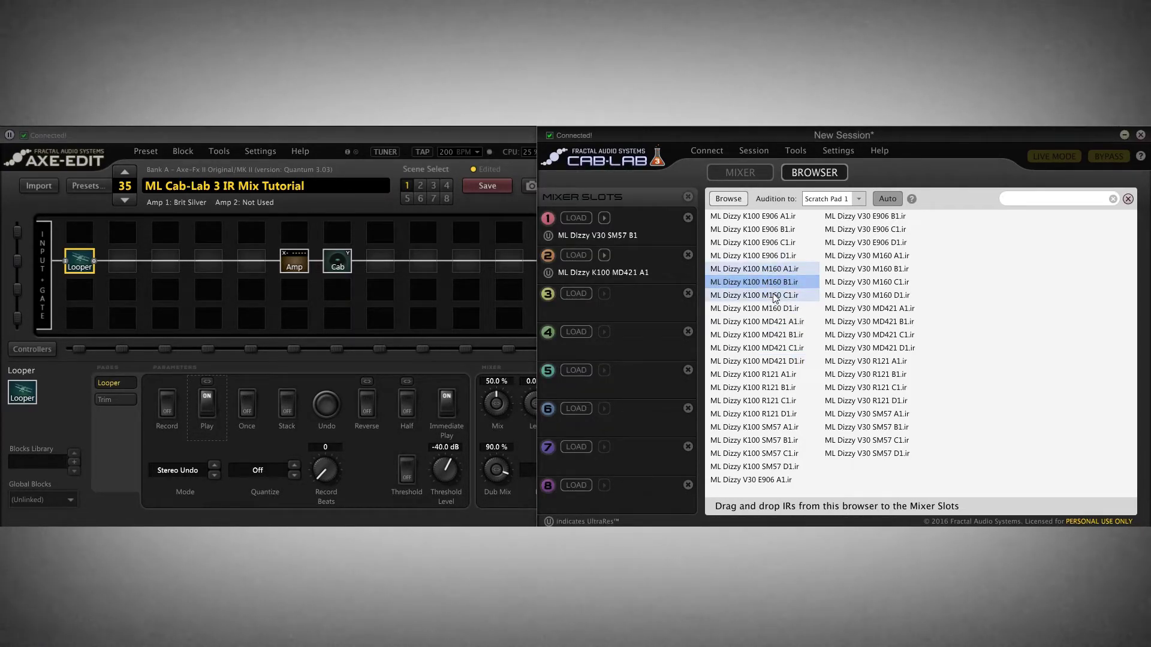
left_click(773, 295)
left_click(782, 310)
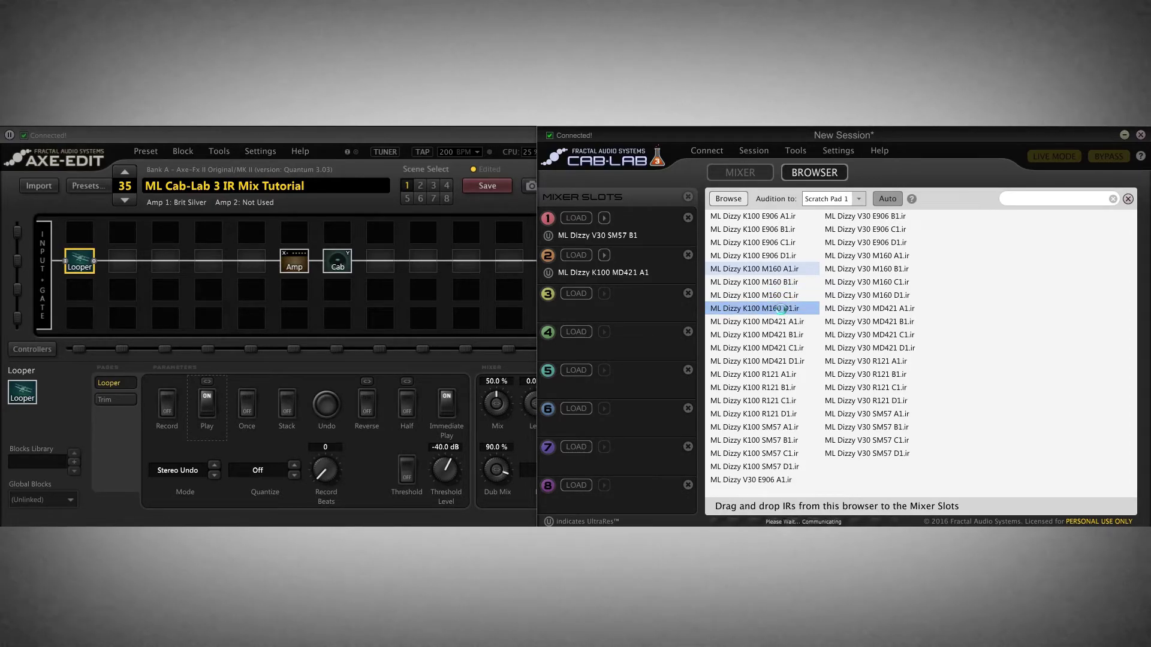
Audition the ML Dizzy V30 M160 IRs A1 to D1, return to A1, and stop the looper.
left_click(891, 256)
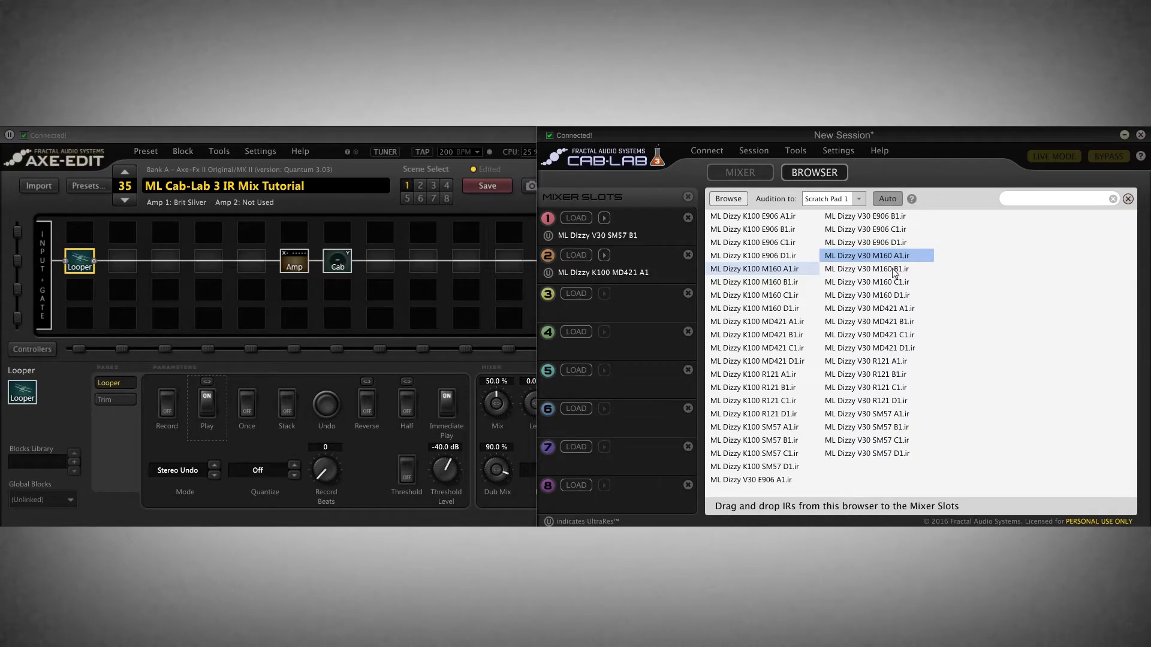
left_click(893, 269)
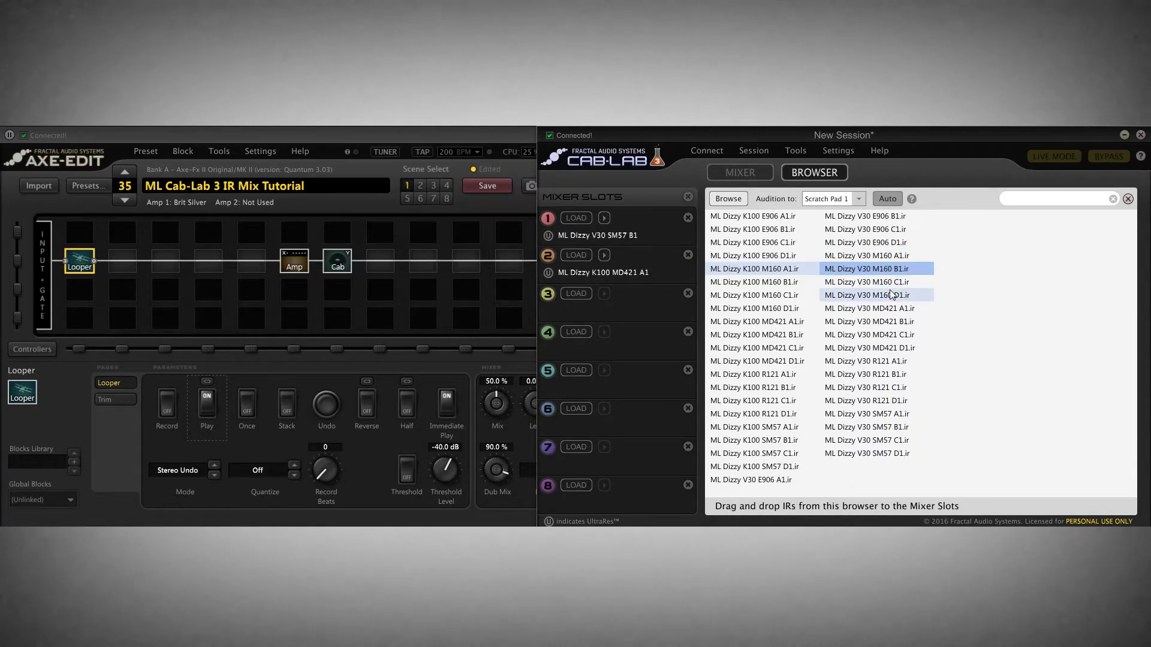
left_click(892, 287)
left_click(893, 295)
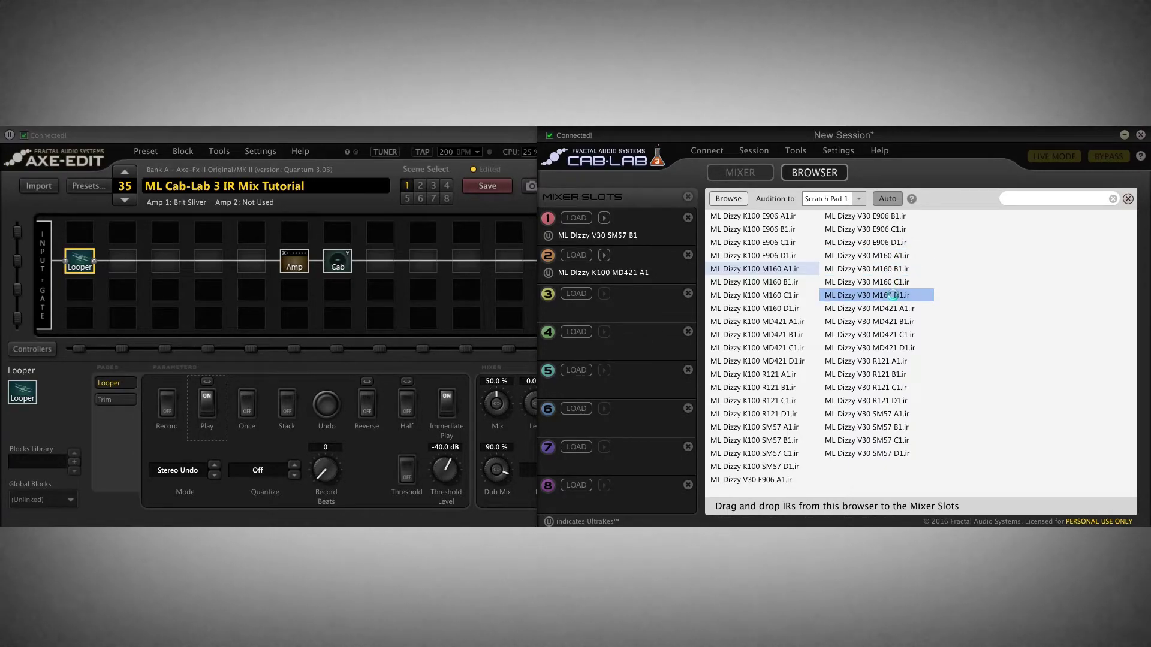
left_click(893, 258)
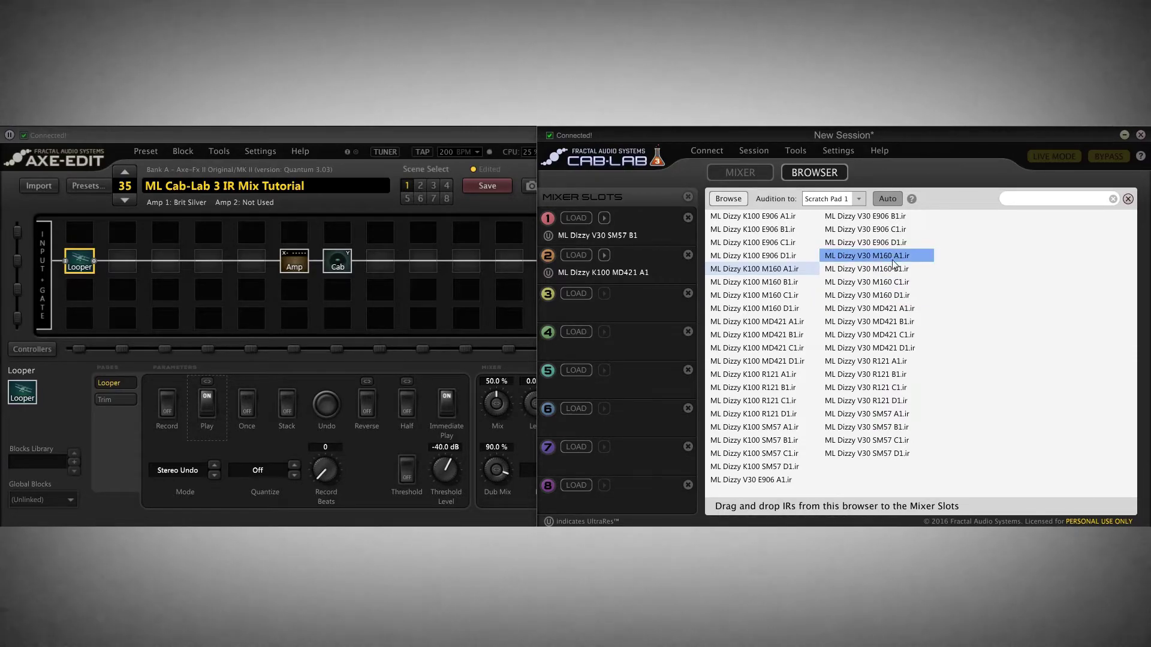
left_click(213, 401)
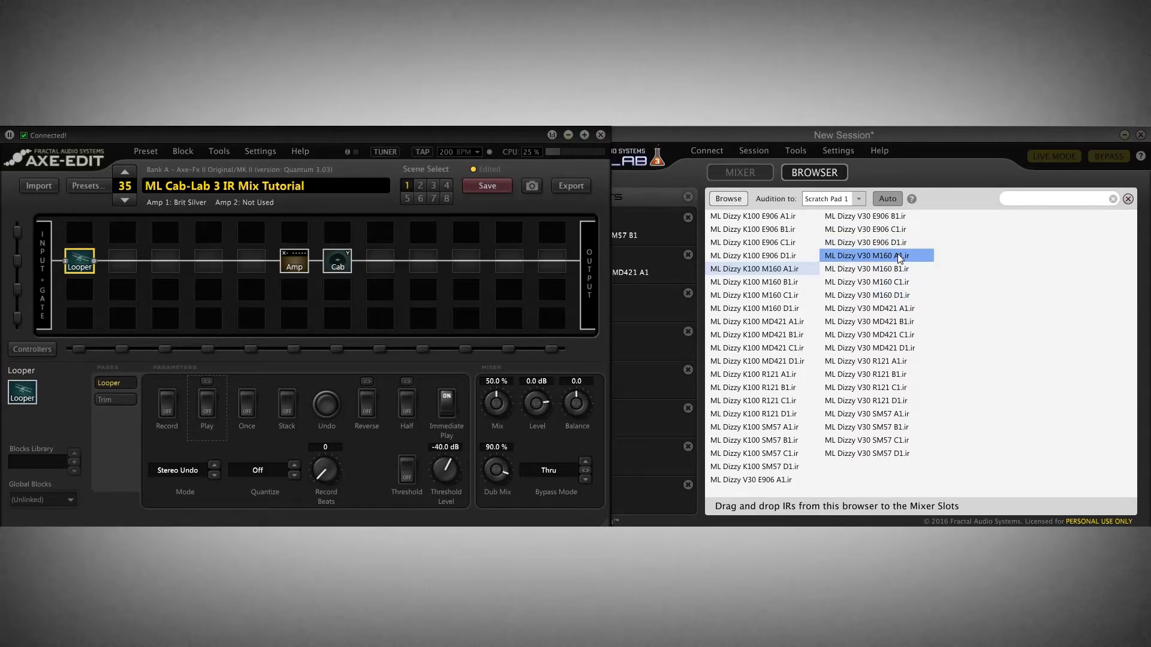
Load ML Dizzy V30 M160 A1, B1, C1 and D1 into mixer slots 3, 4, 5 and 6.
left_click(699, 130)
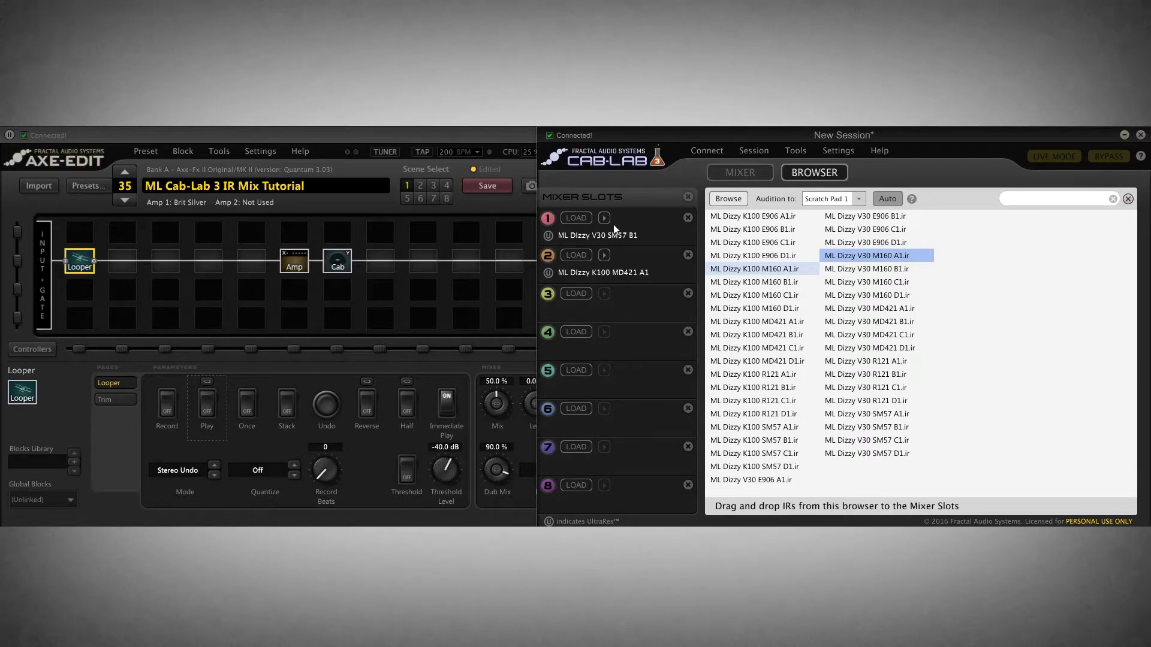
left_click_drag(891, 256, 624, 300)
left_click_drag(867, 269, 624, 336)
left_click_drag(867, 282, 627, 387)
left_click_drag(904, 296, 623, 419)
Invert the phase of slots 1 and 2 in the mixer and collapse their advanced settings.
left_click(740, 172)
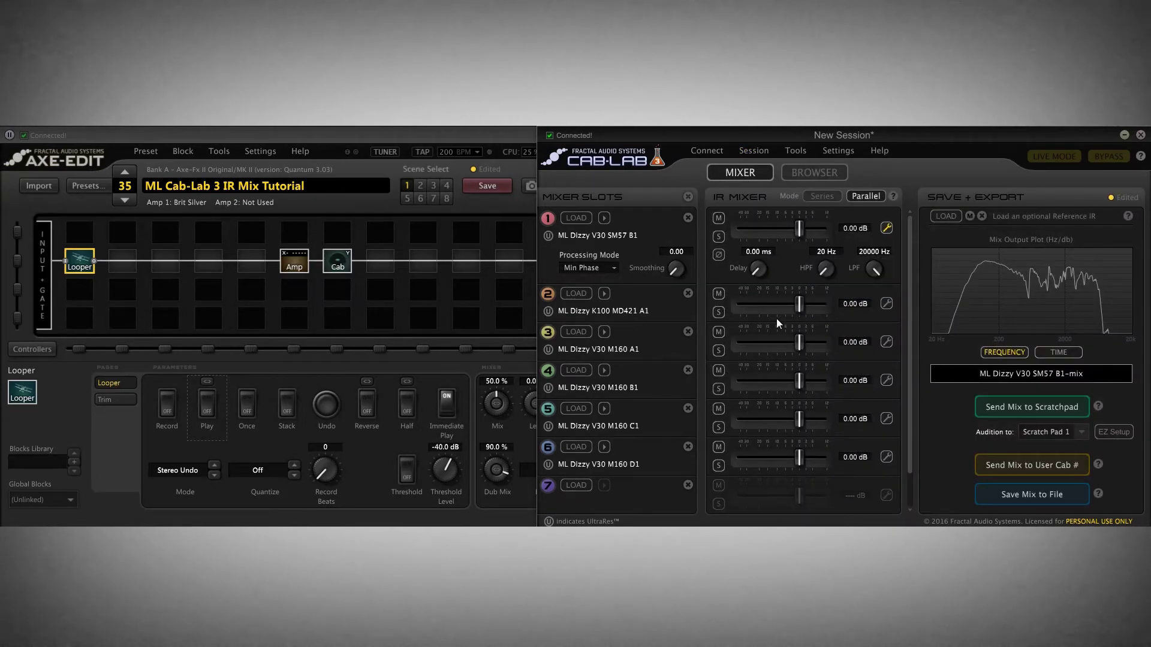
left_click(718, 254)
left_click(886, 303)
left_click(718, 329)
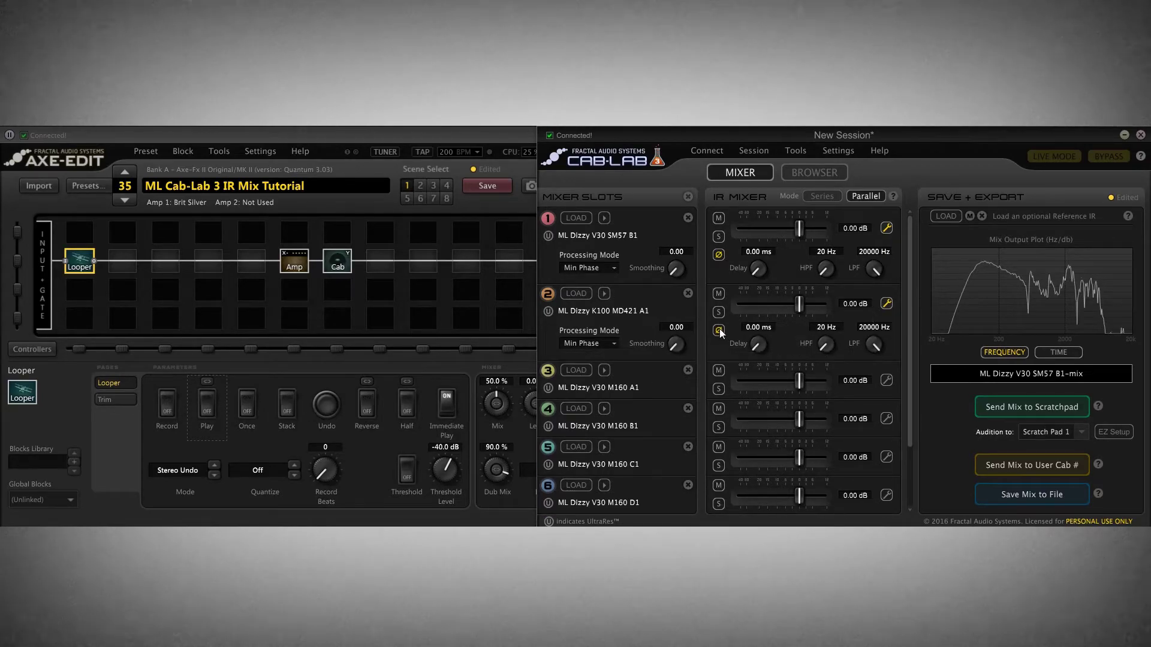
left_click(886, 303)
left_click(887, 228)
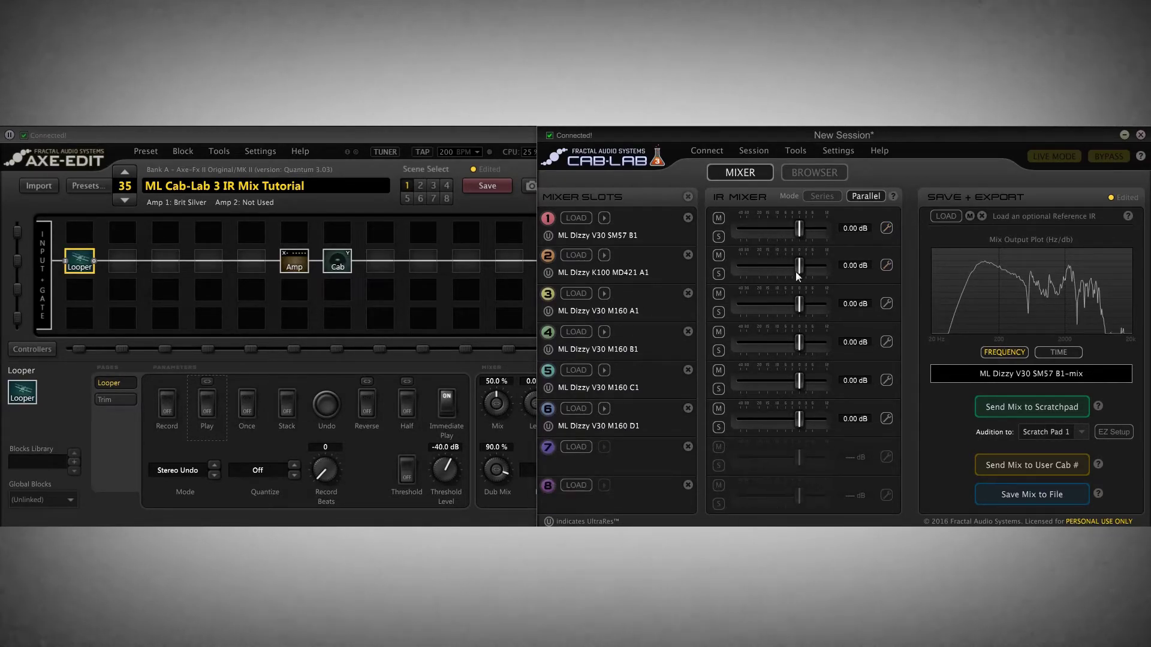
Mute the four V30 M160 IRs in slots 3, 4, 5 and 6.
left_click(718, 294)
left_click(719, 333)
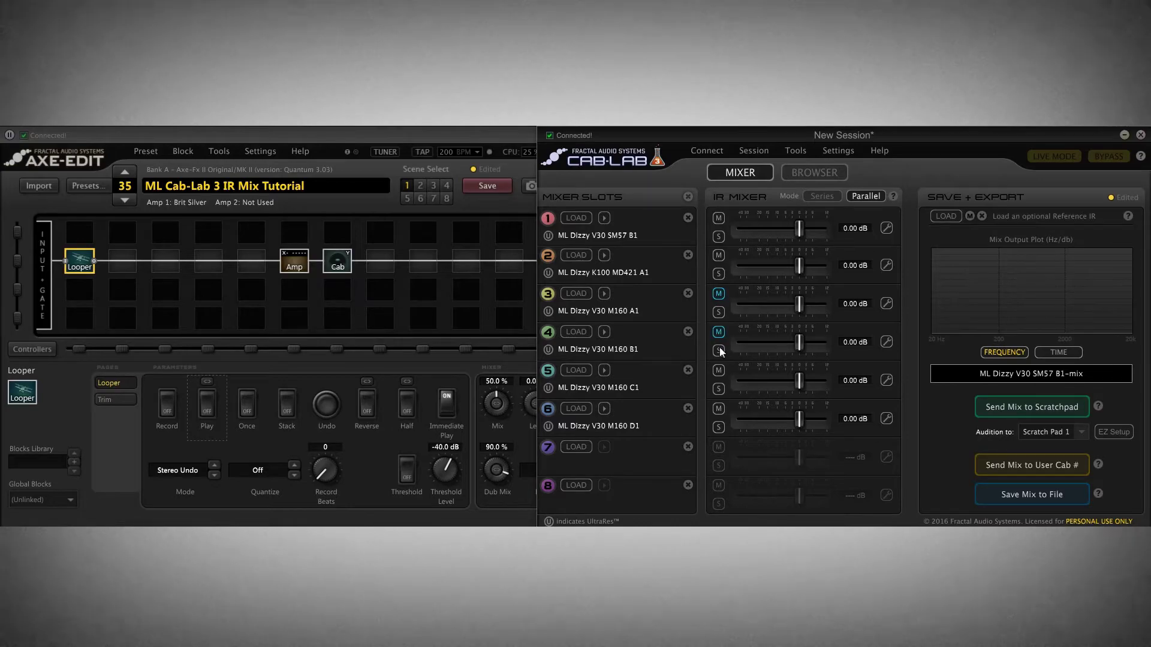
left_click(719, 371)
left_click(720, 410)
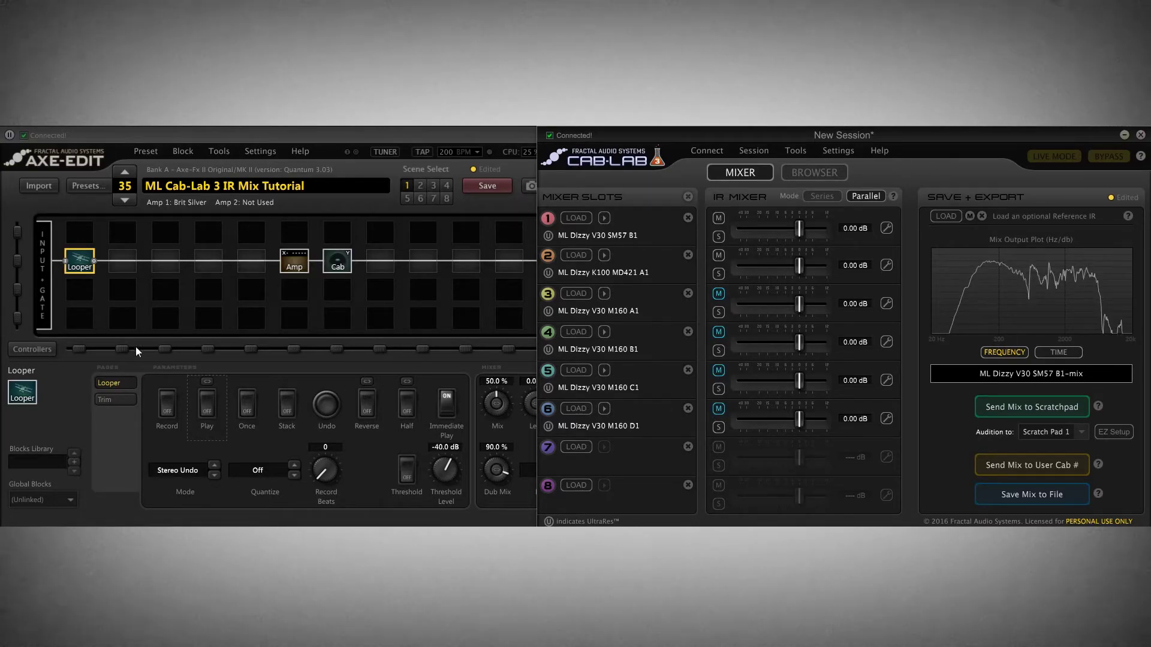
Restart the looper and audition slot 3, then slot 4, individually against phase-inverted slots 1 and 2 through Scratch Pad 1.
left_click(207, 403)
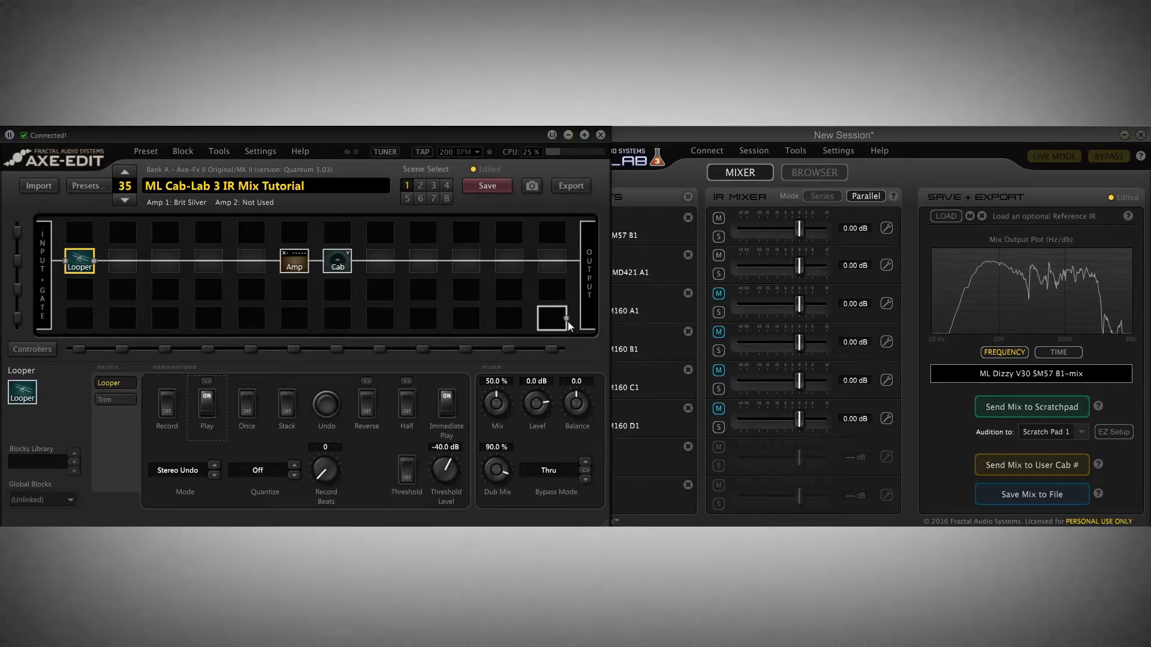
left_click(668, 151)
left_click(719, 294)
left_click(1019, 405)
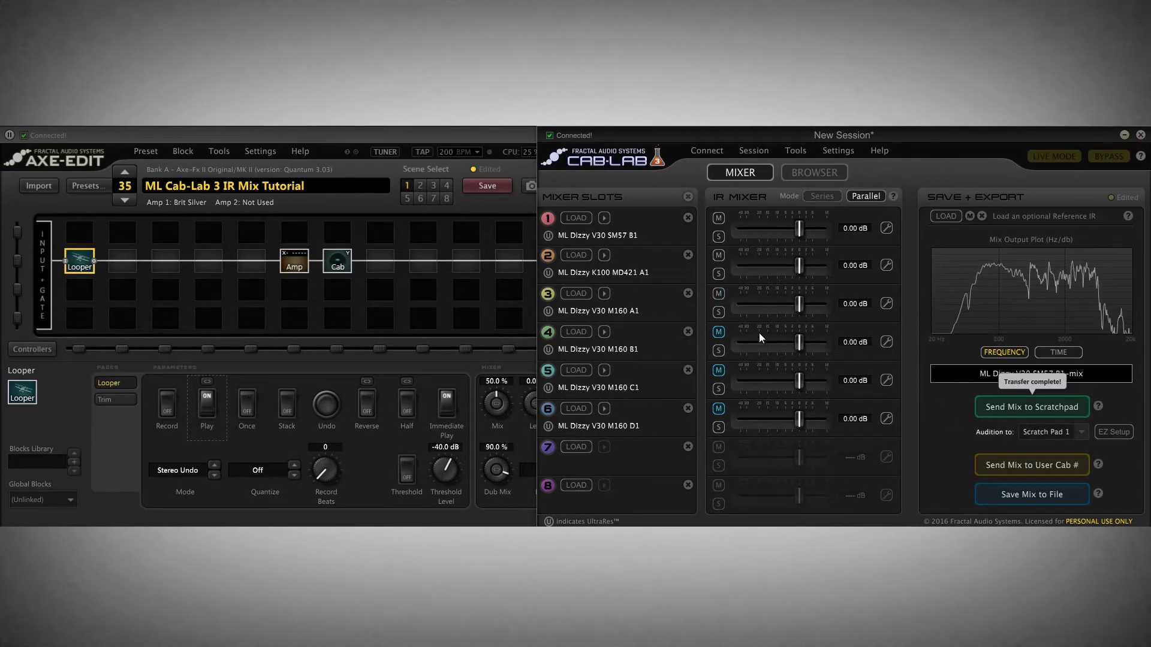
left_click(719, 293)
left_click(718, 332)
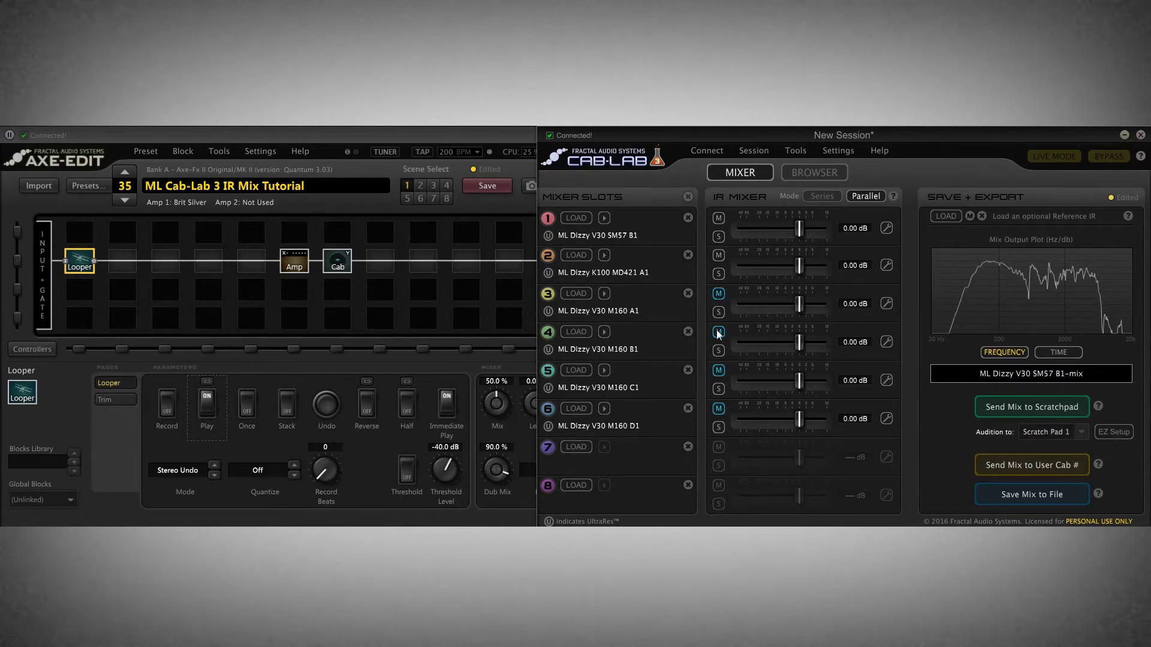
left_click(1001, 407)
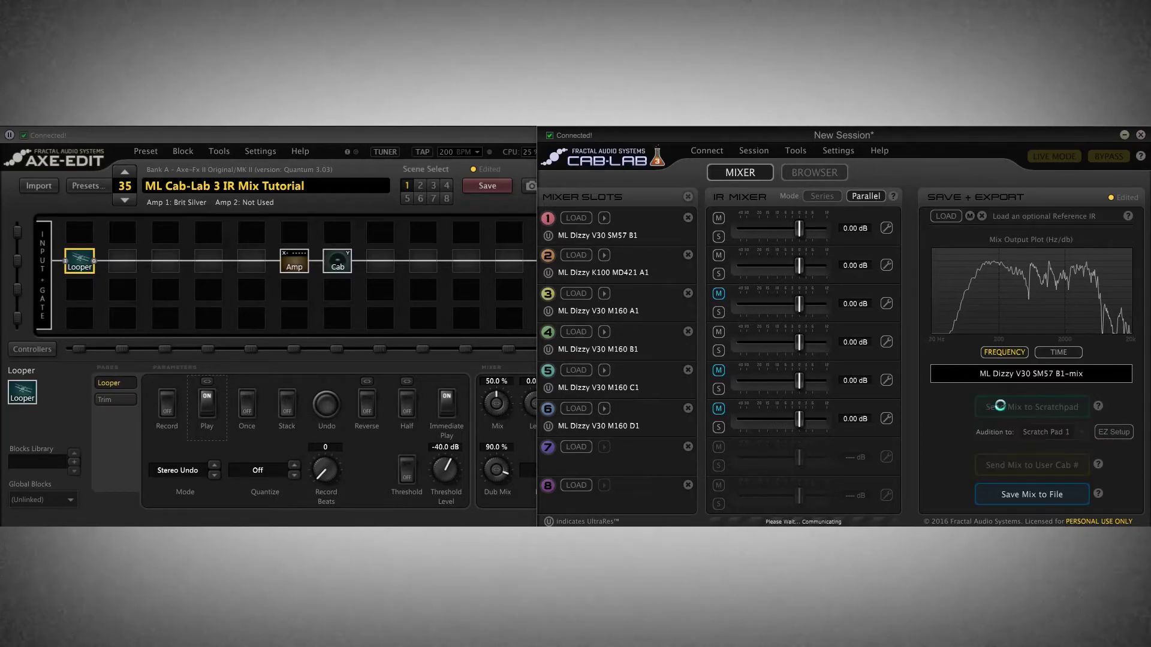
Audition slot 5, then slot 6, individually against phase-inverted slots 1 and 2 through Scratch Pad 1, and stop the looper.
left_click(718, 332)
left_click(718, 370)
left_click(999, 406)
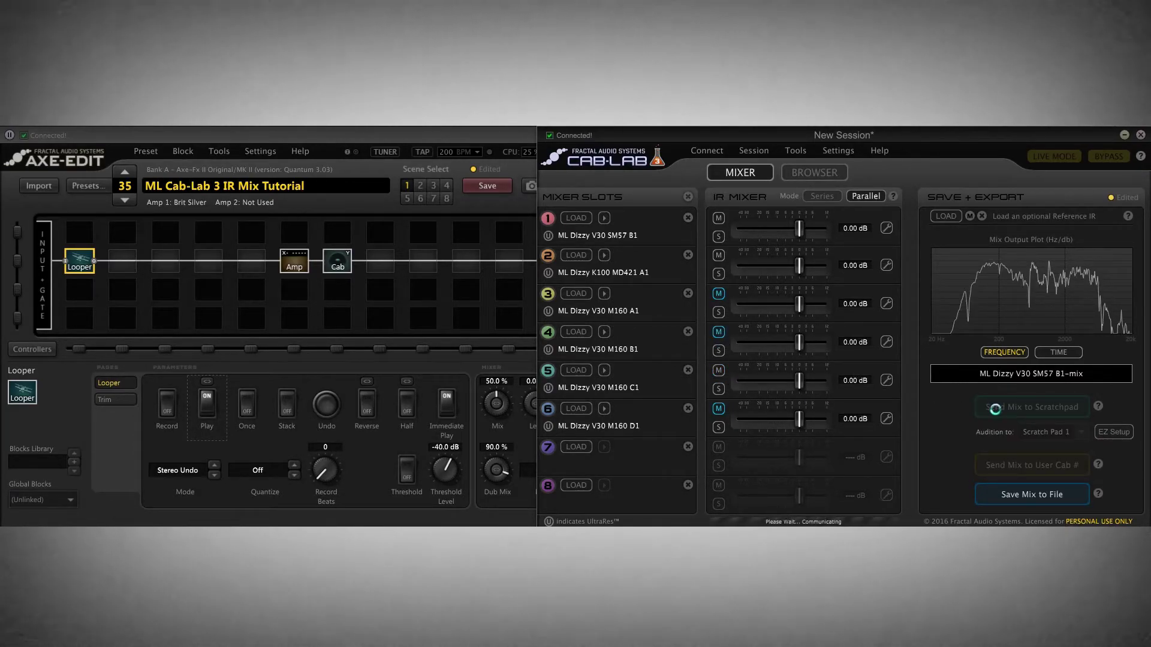
left_click(720, 370)
left_click(718, 408)
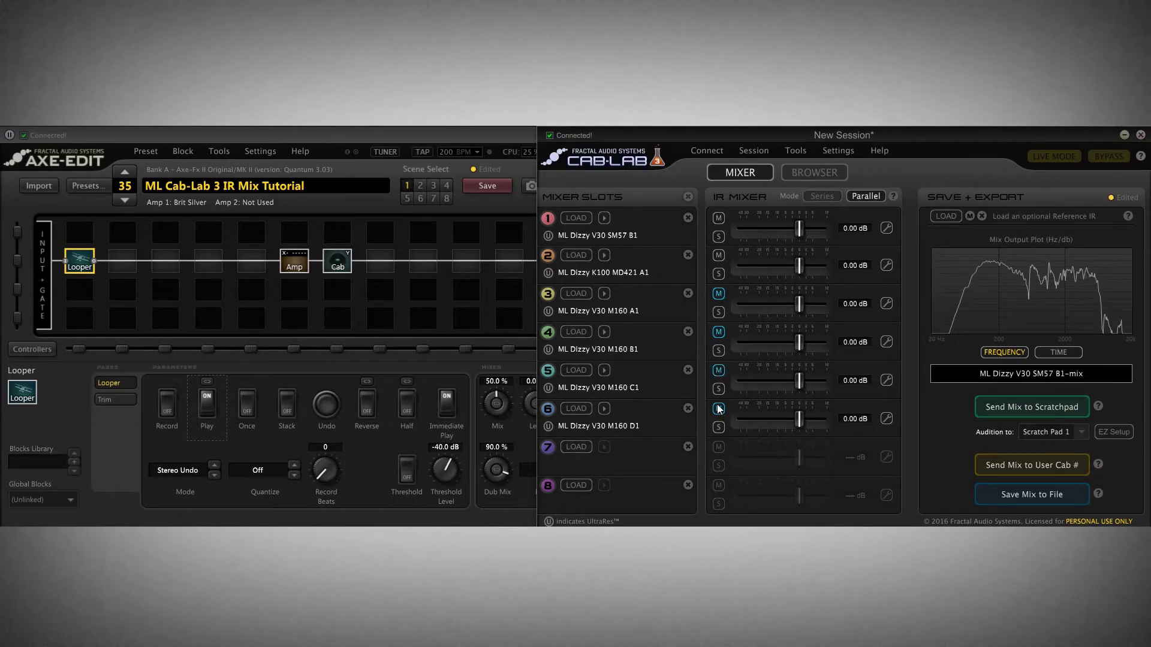
left_click(998, 413)
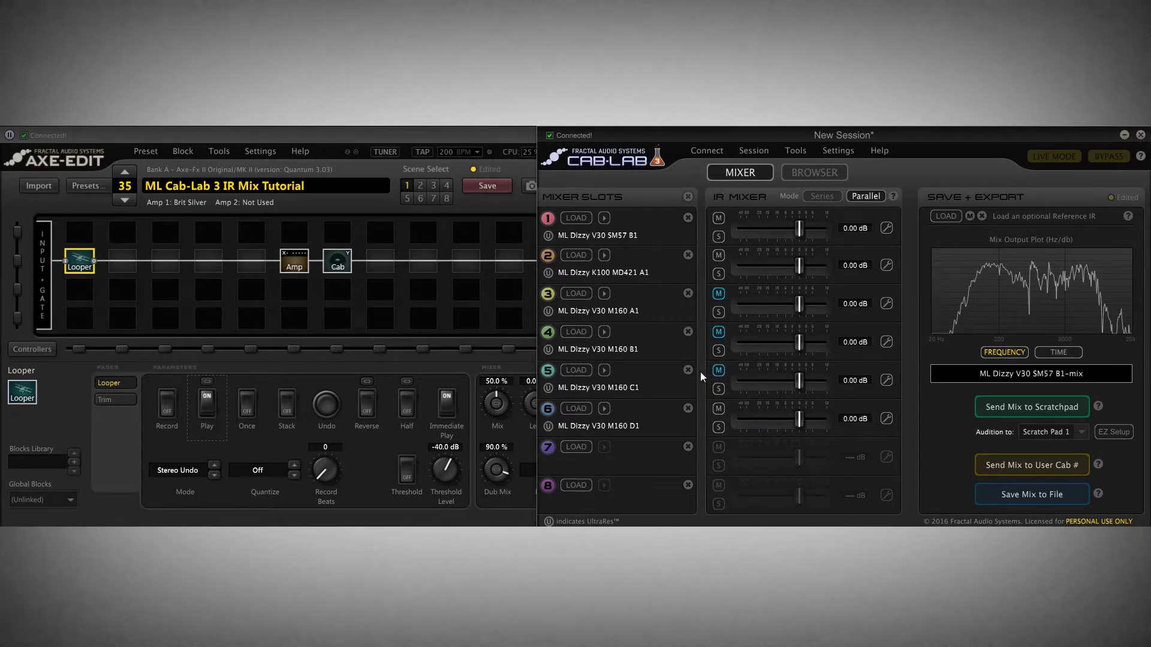
left_click(207, 409)
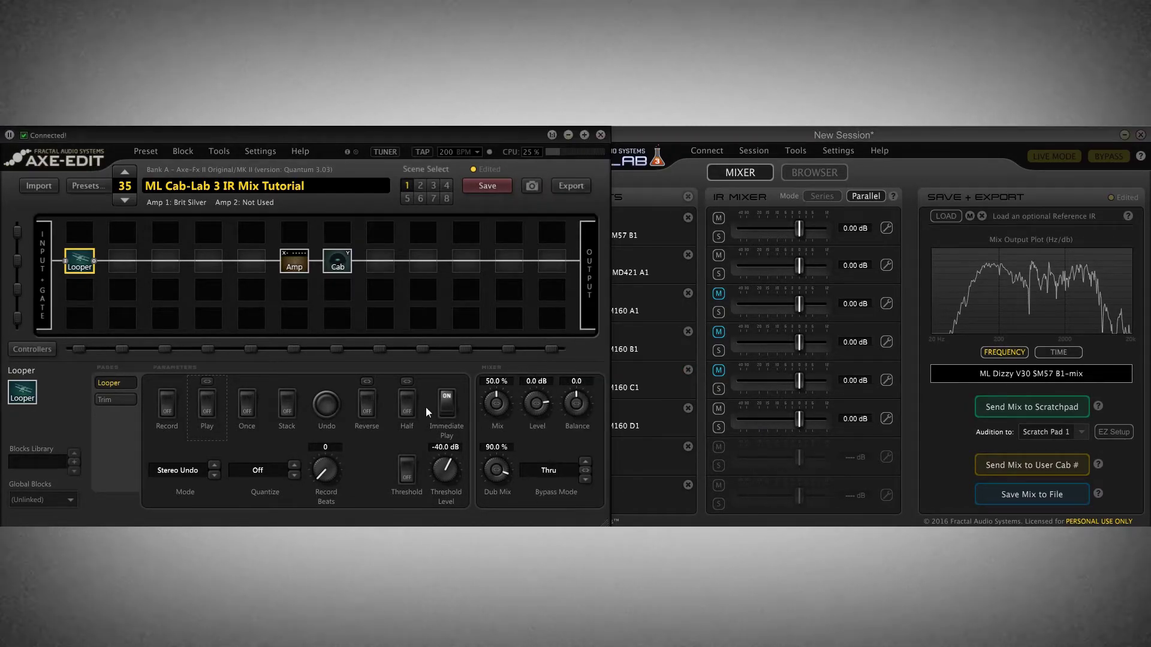
Turn off phase inversion on slots 1 and 2, clear slots 4 and 5, and collapse the advanced settings.
left_click(695, 136)
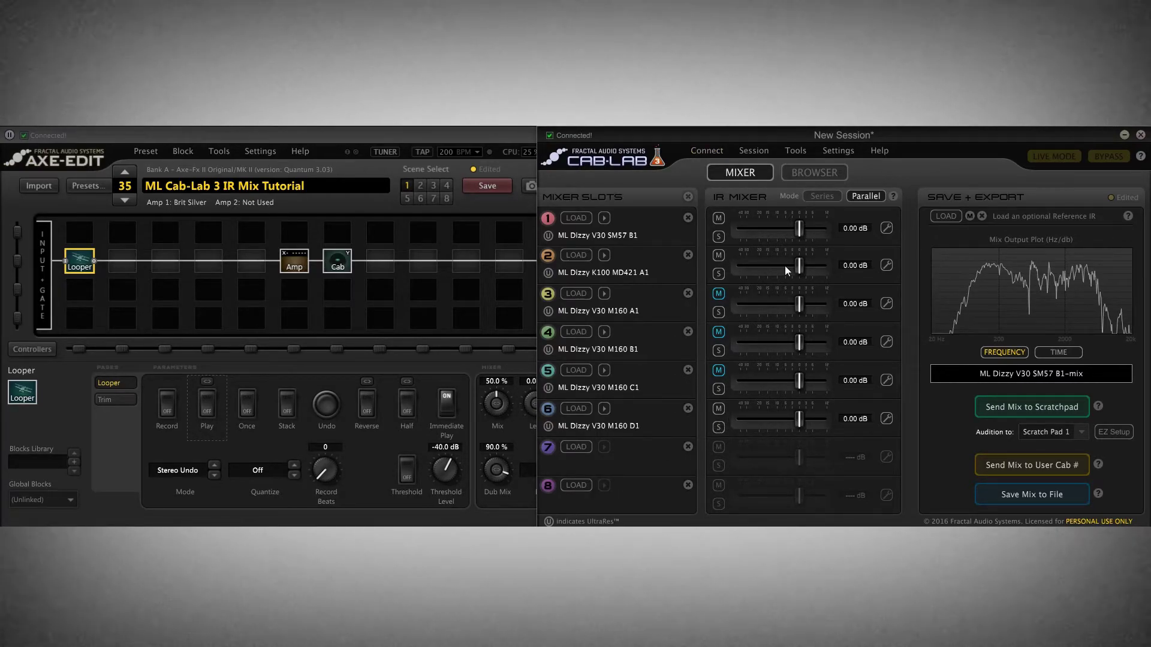
left_click(887, 265)
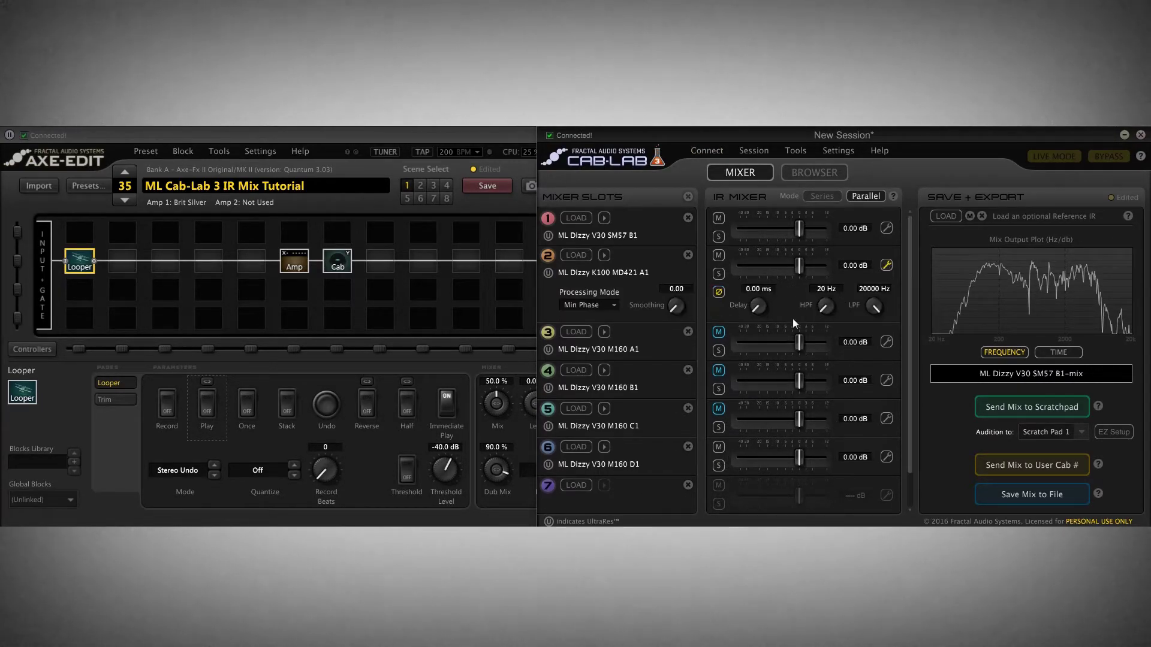
left_click(719, 291)
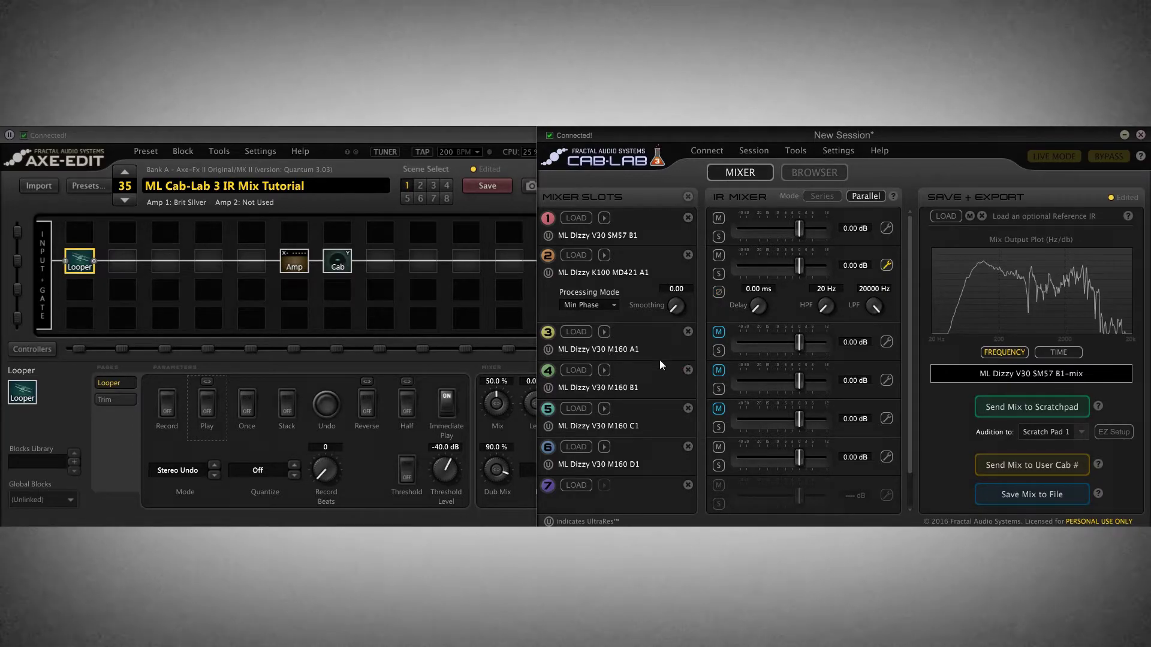
left_click(689, 371)
left_click(688, 409)
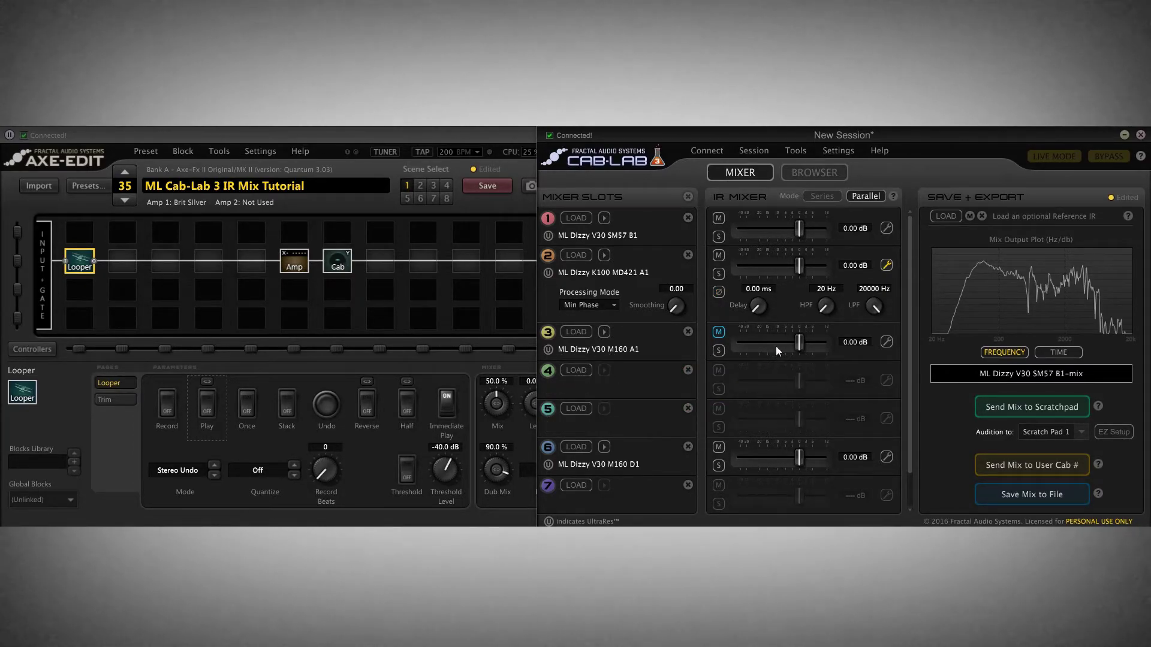
left_click(887, 228)
left_click(725, 255)
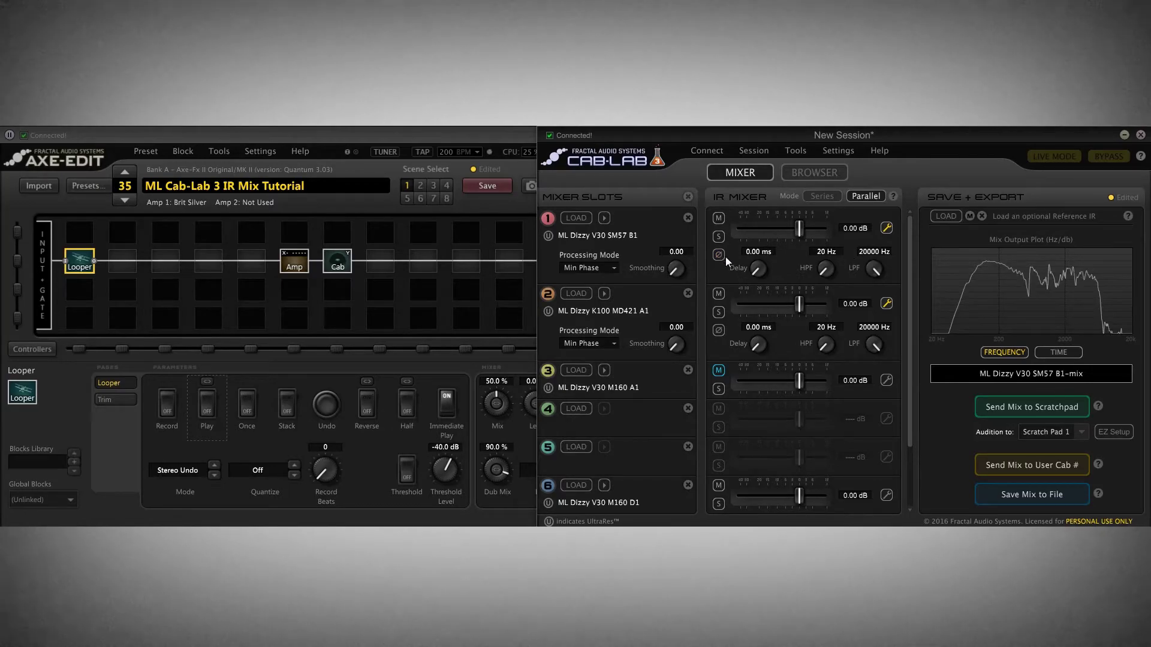
left_click(887, 229)
left_click(887, 265)
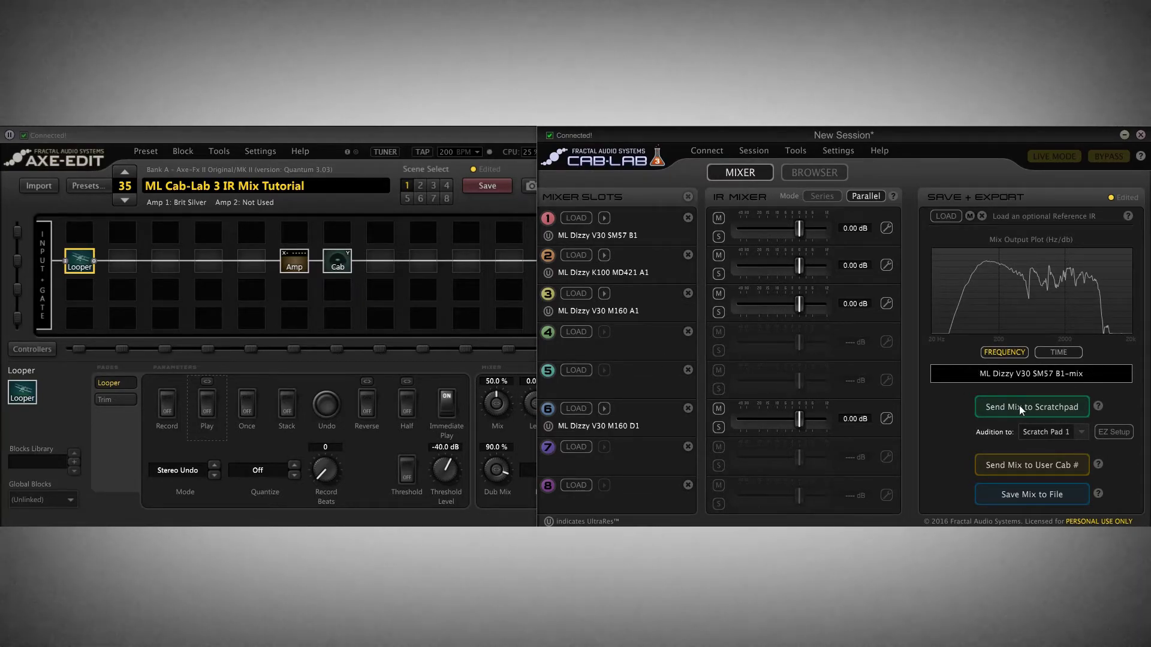
Send the mix to Scratch Pad 1 with slot 6 active and again with it muted, and restart the looper.
left_click(1055, 409)
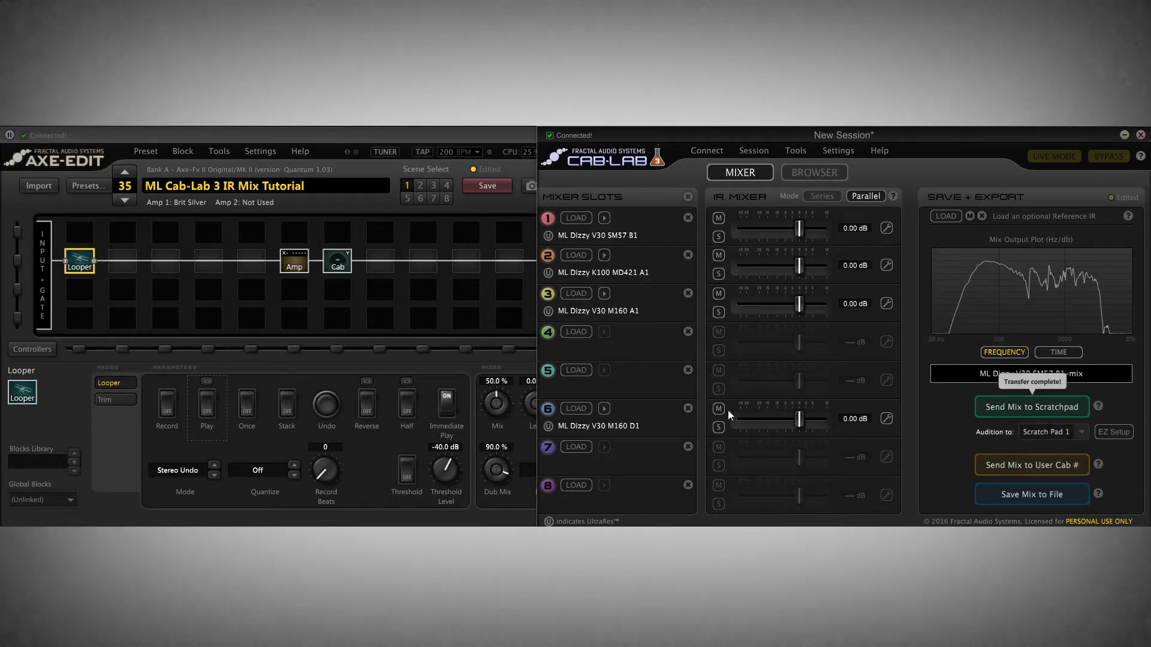
left_click(1027, 401)
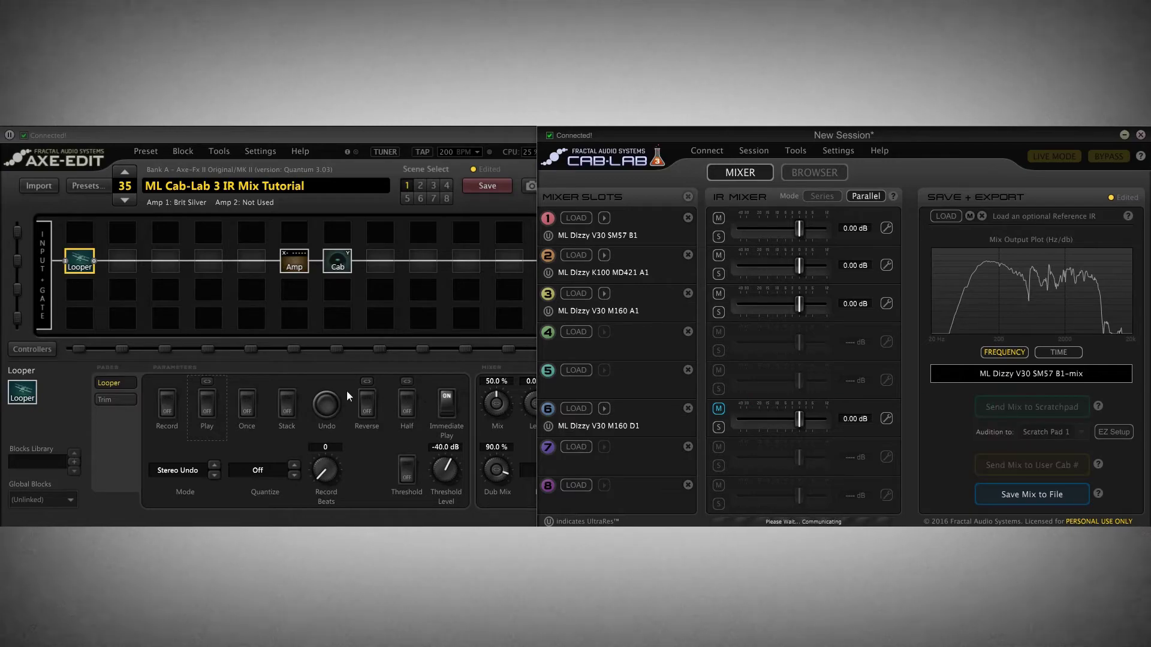
left_click(205, 402)
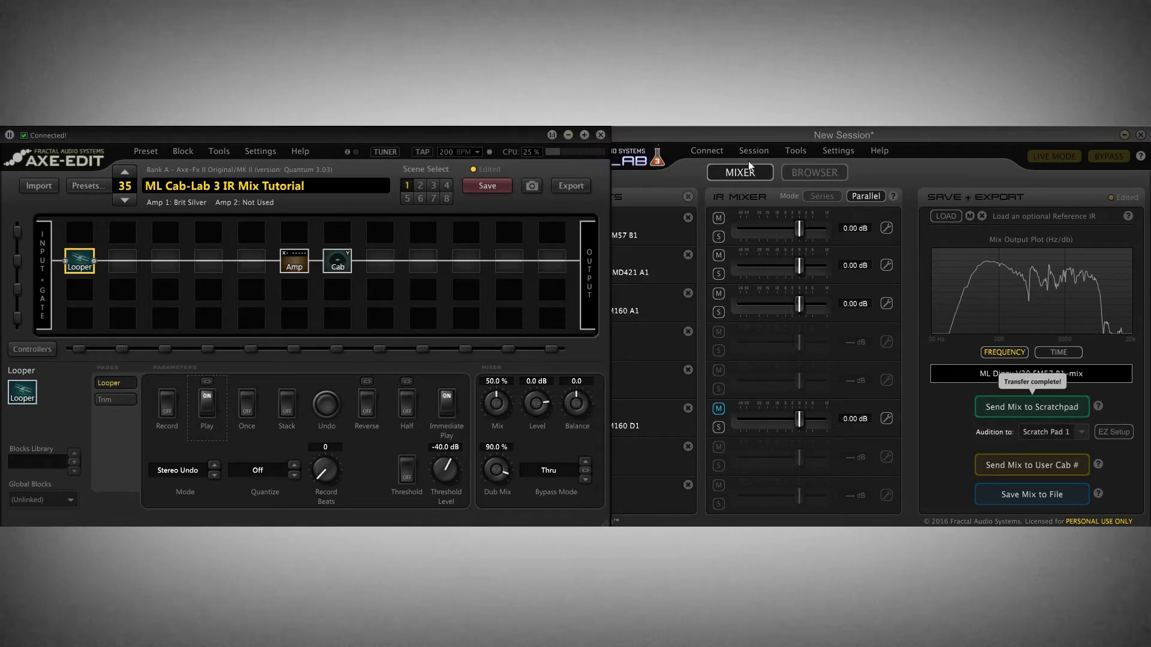
In Cab-Lab, audition the mix through Scratch Pad 1 with slot 3 muted and slot 6 active, then with slot 6 muted and slot 3 active.
left_click(732, 138)
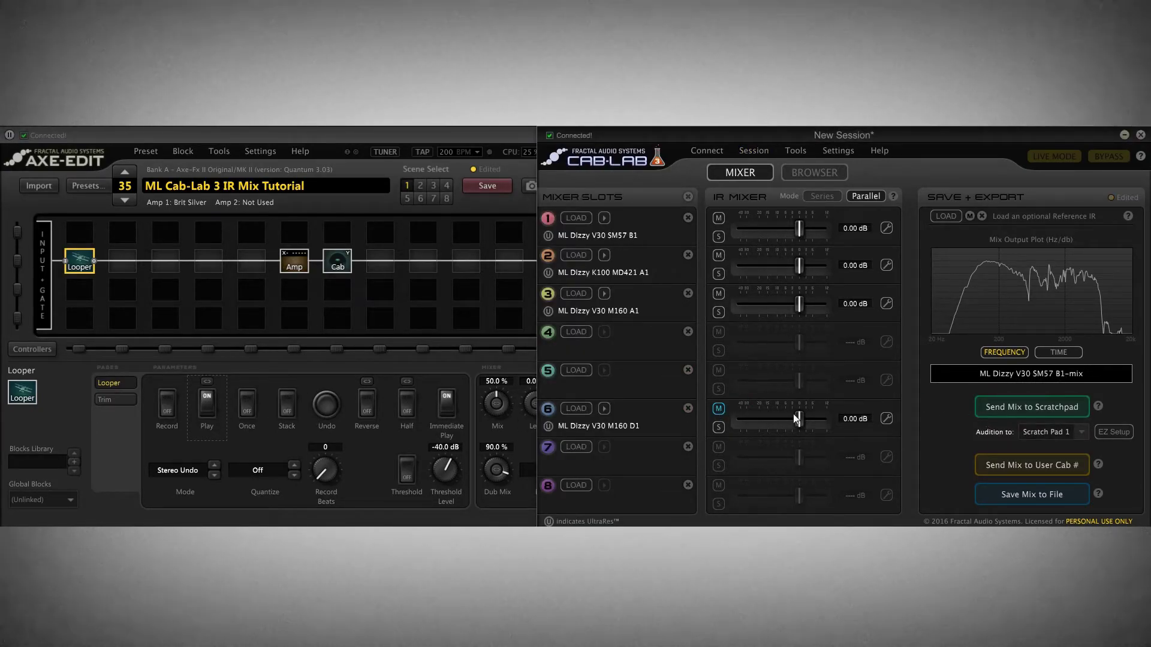
left_click(719, 408)
left_click(719, 294)
left_click(1012, 406)
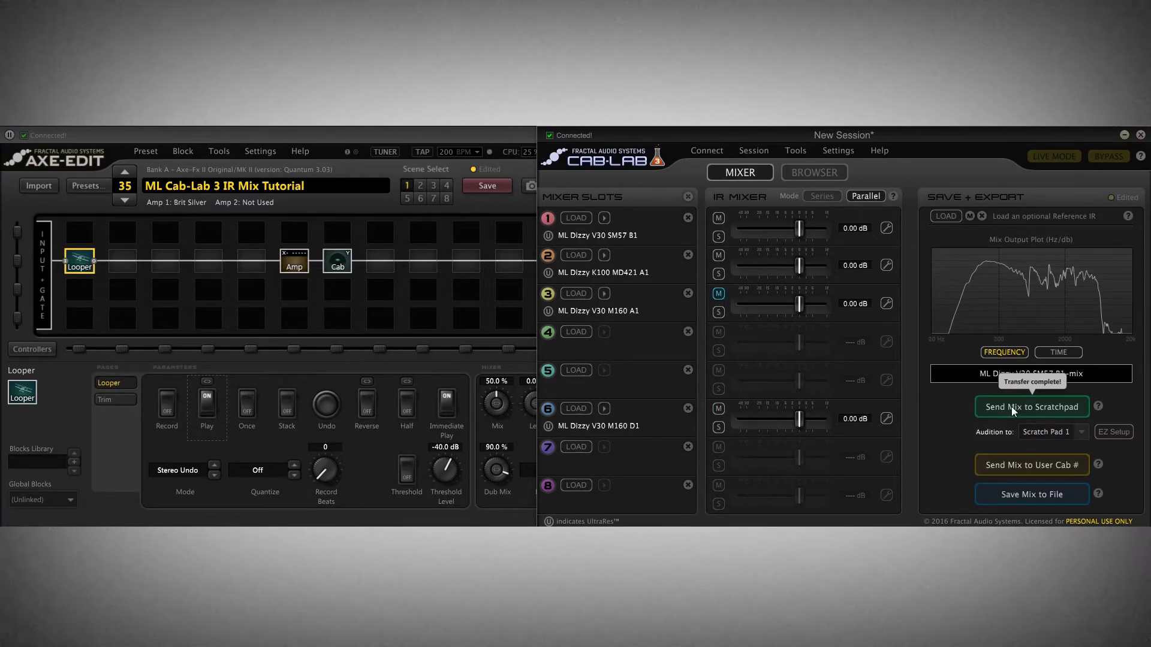
left_click(719, 293)
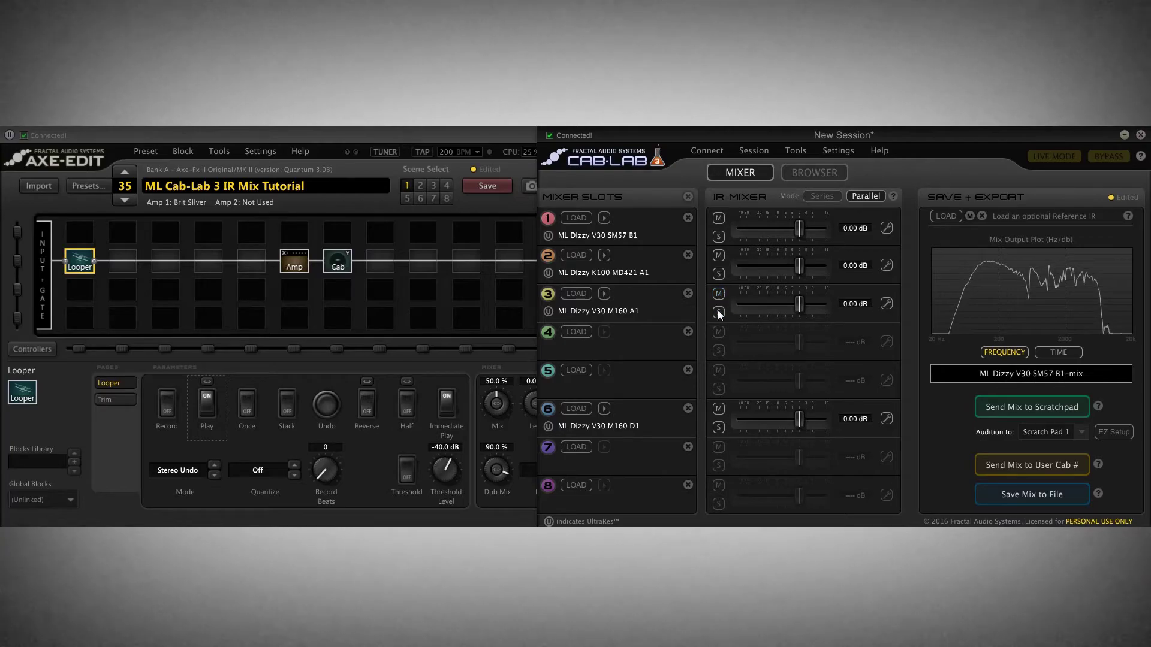
left_click(718, 410)
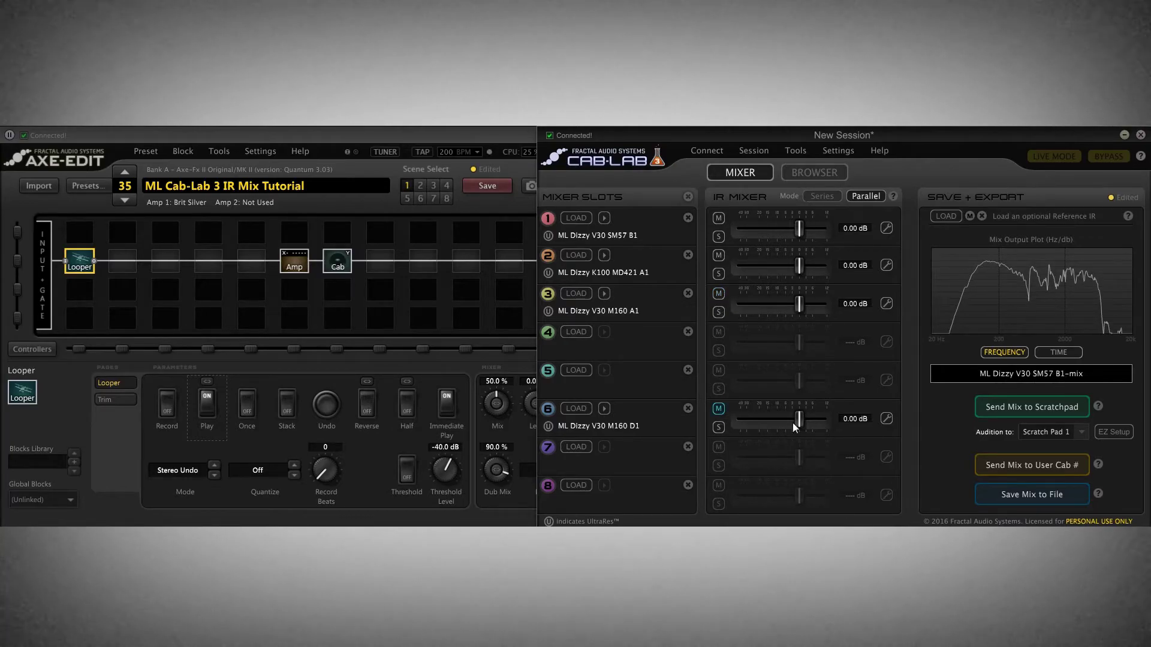
left_click(1030, 405)
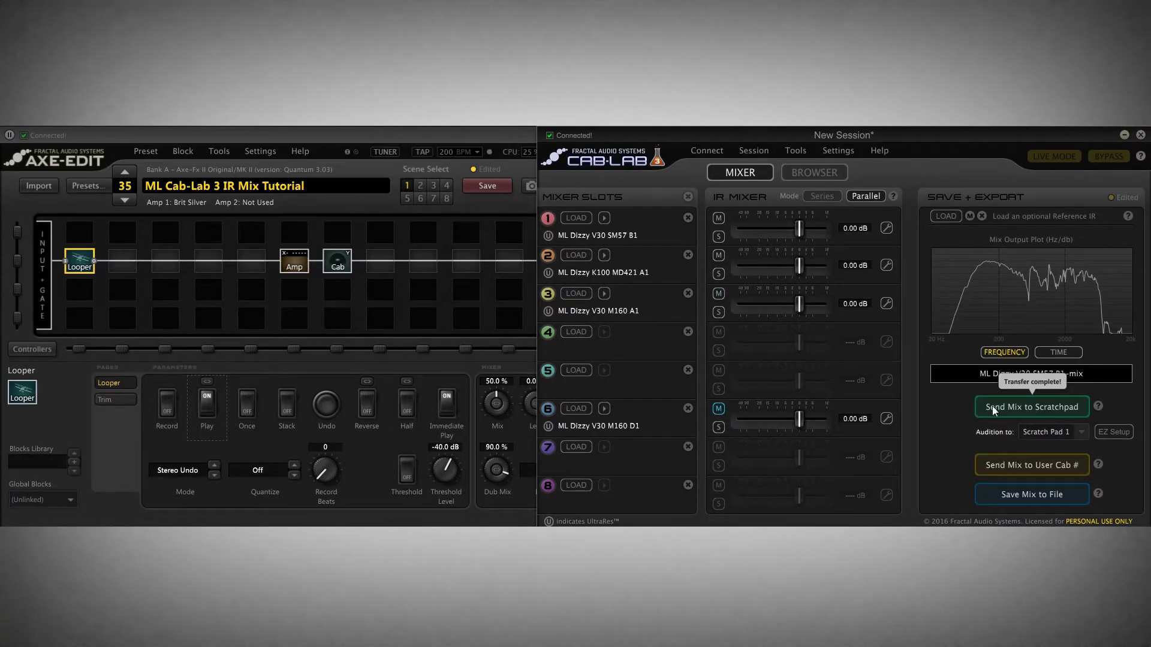
Send the mix to Scratch Pad 1 again with slot 6 active and slot 3 muted, and stop the looper.
left_click(722, 408)
left_click(722, 293)
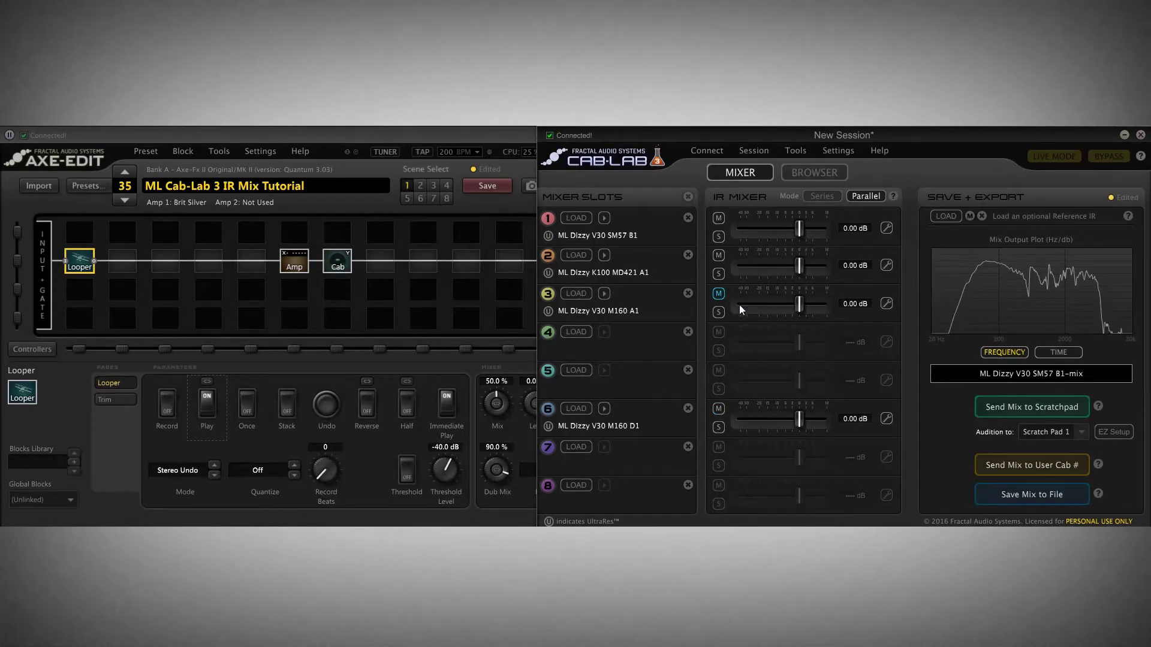
left_click(1008, 406)
left_click(206, 405)
Replace the IR in mixer slot 3 with ML Dizzy V30 M160 D1 and clear slot 6.
left_click(688, 293)
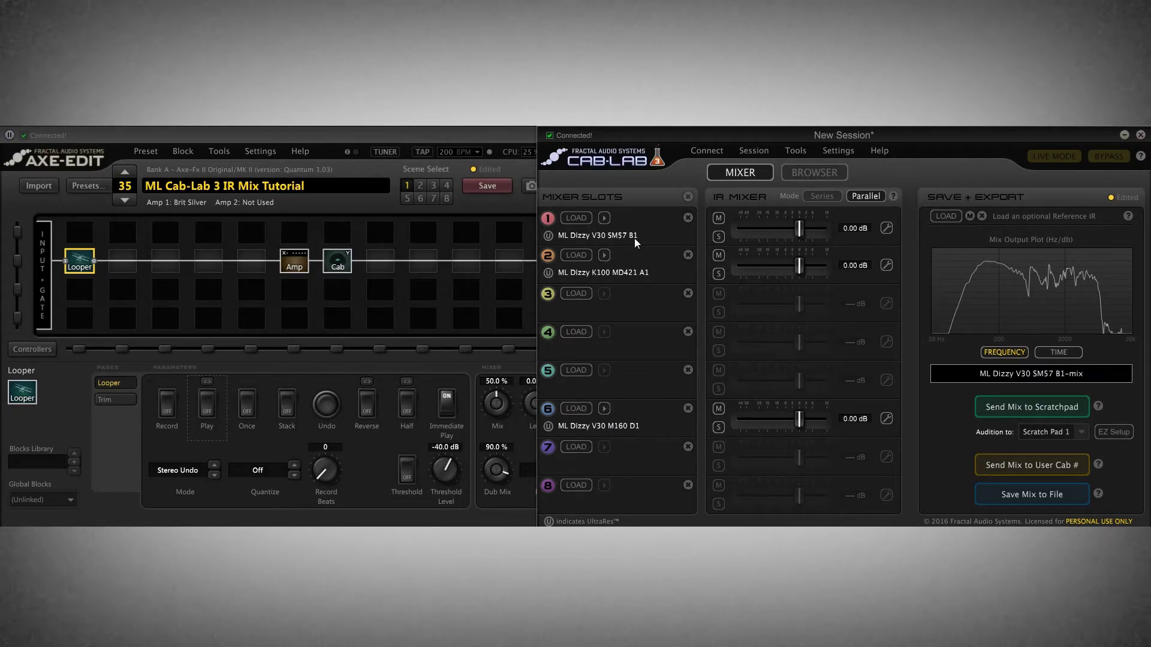
left_click(815, 173)
left_click_drag(887, 298, 626, 305)
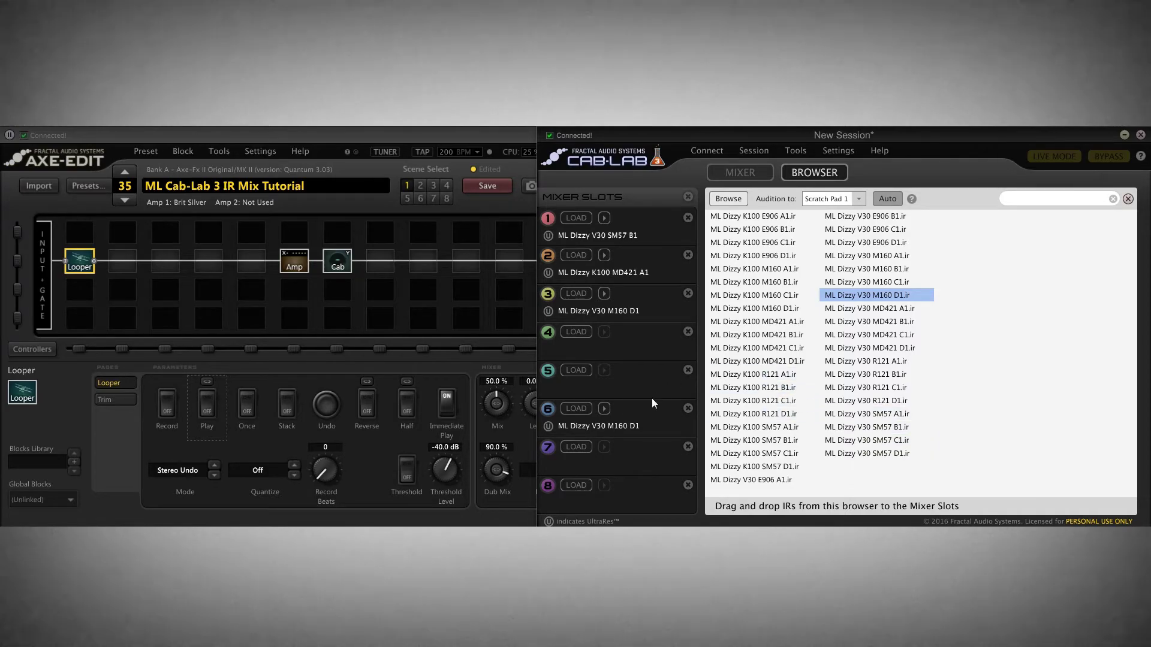
left_click(688, 408)
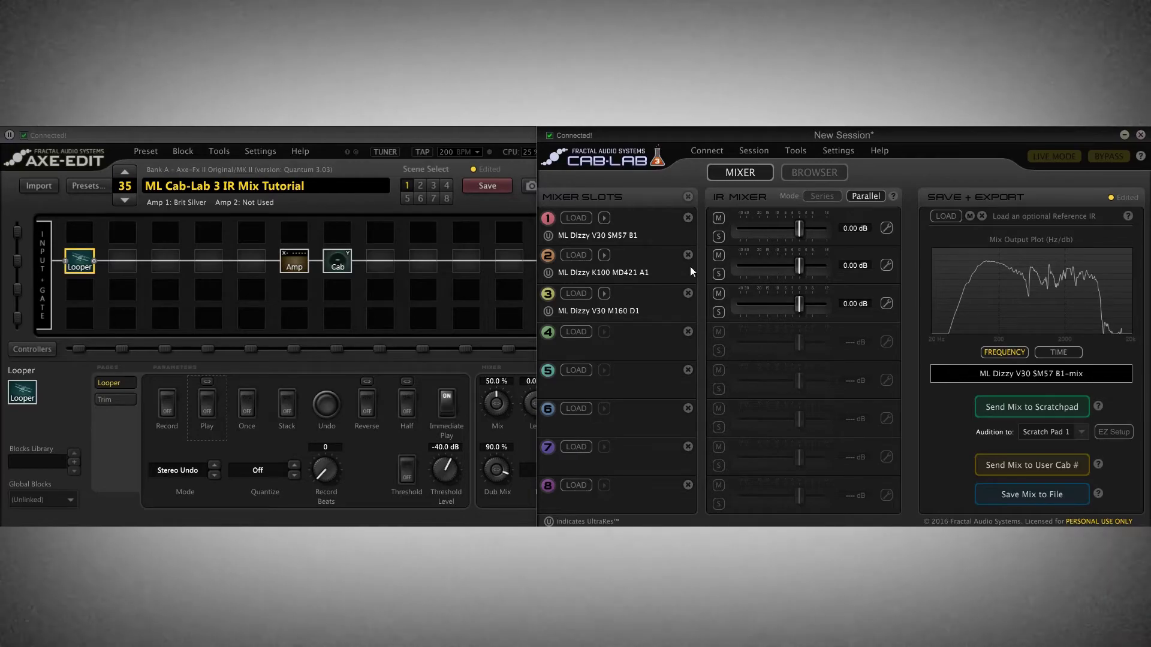
Start the looper, send the three-IR mix to Scratch Pad 1 to audition it, and stop the looper.
left_click(207, 405)
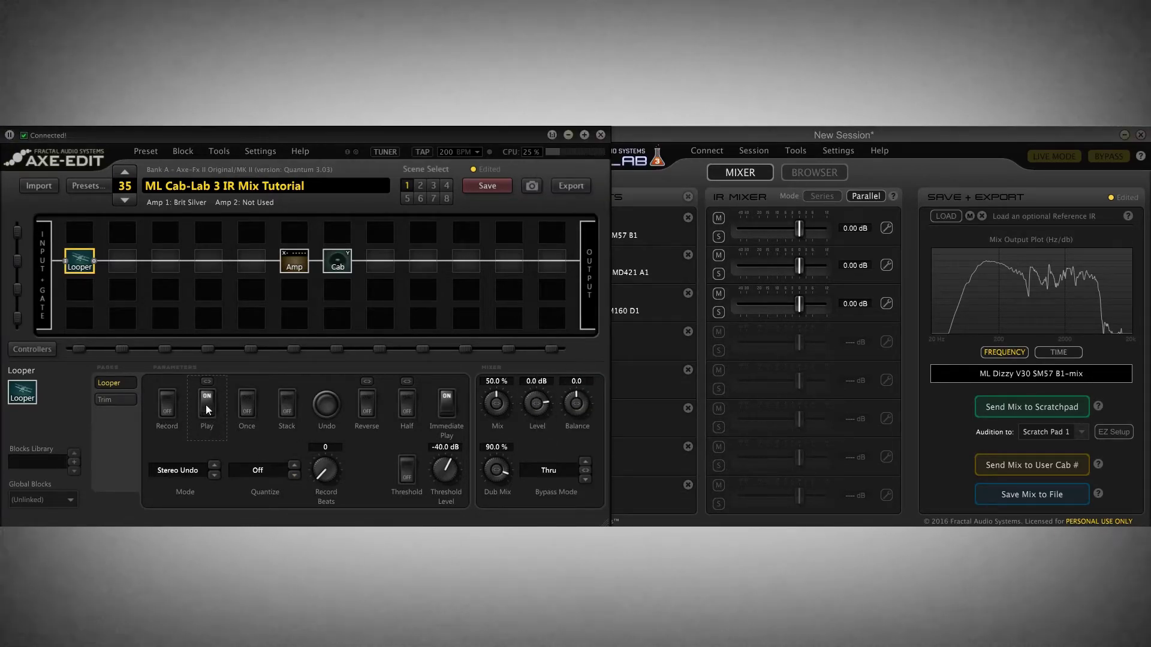
left_click(741, 204)
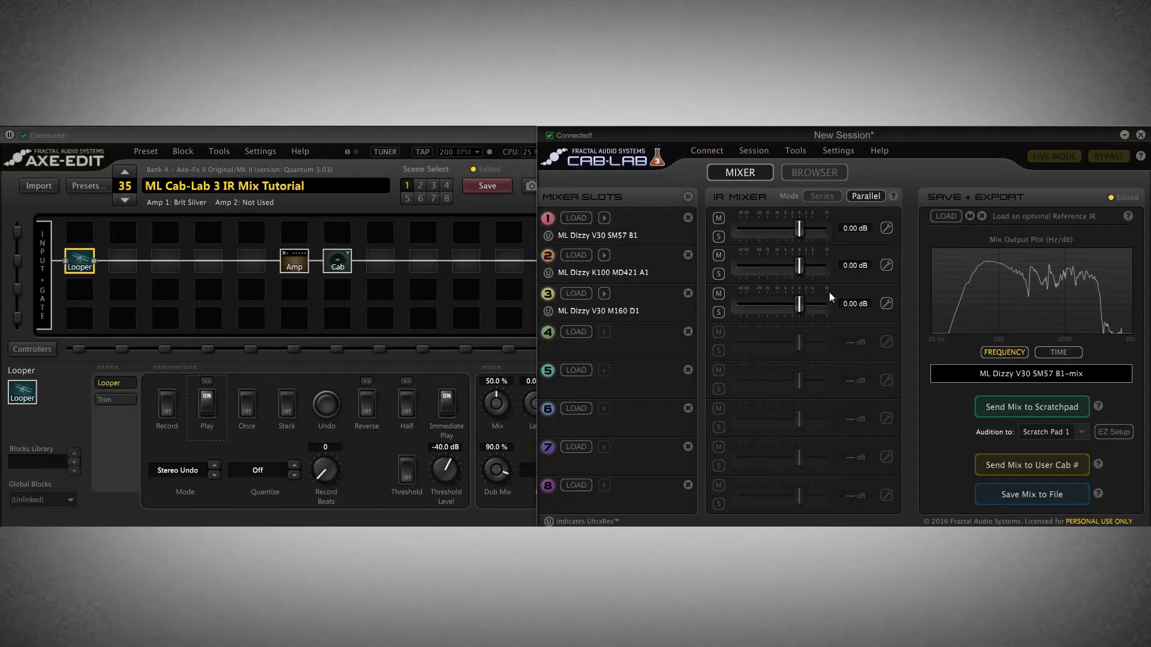
left_click(1052, 407)
left_click(203, 407)
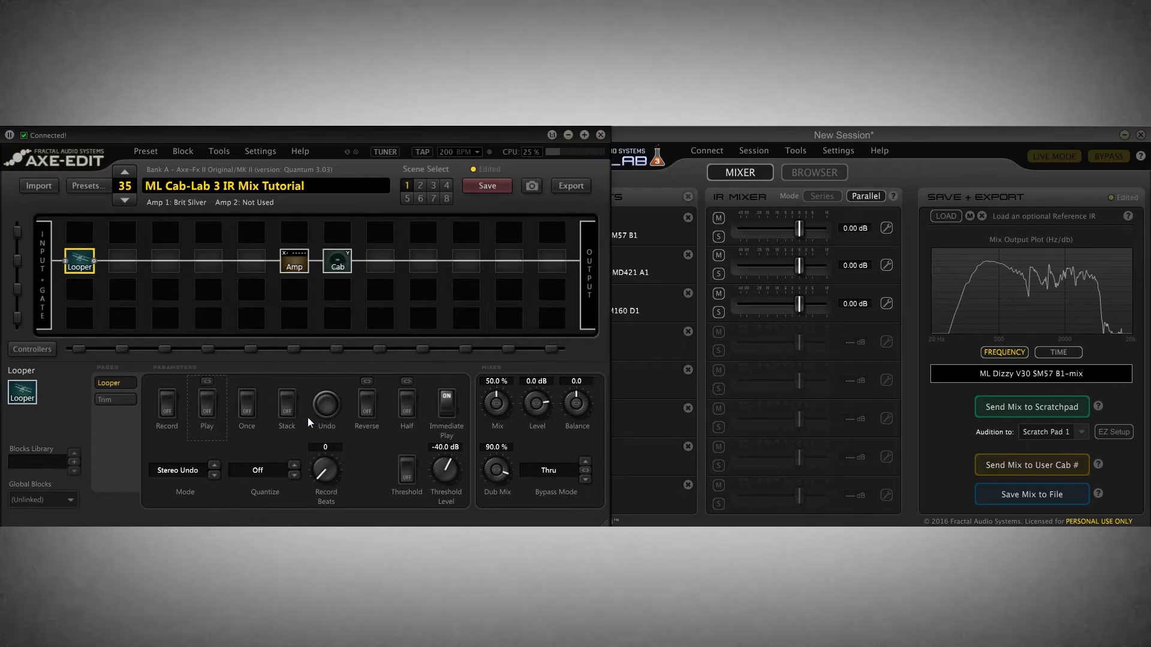
In Axe-Edit, change the Amp block's effect type to Recto2 Red Mdrn.
left_click(731, 129)
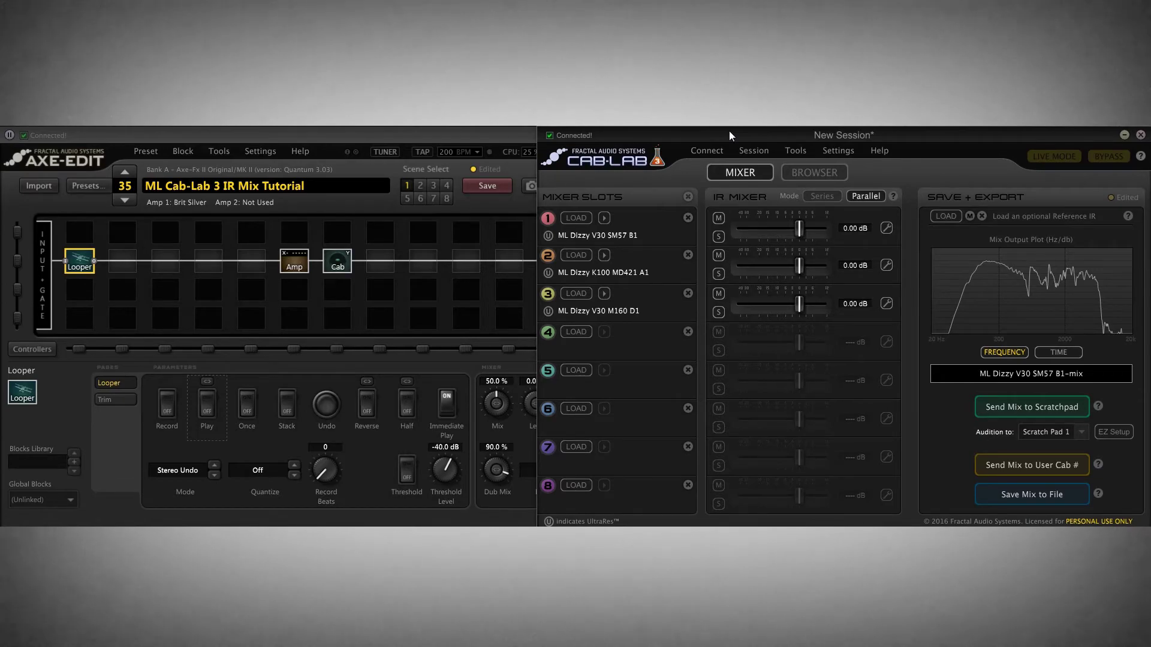
left_click(355, 135)
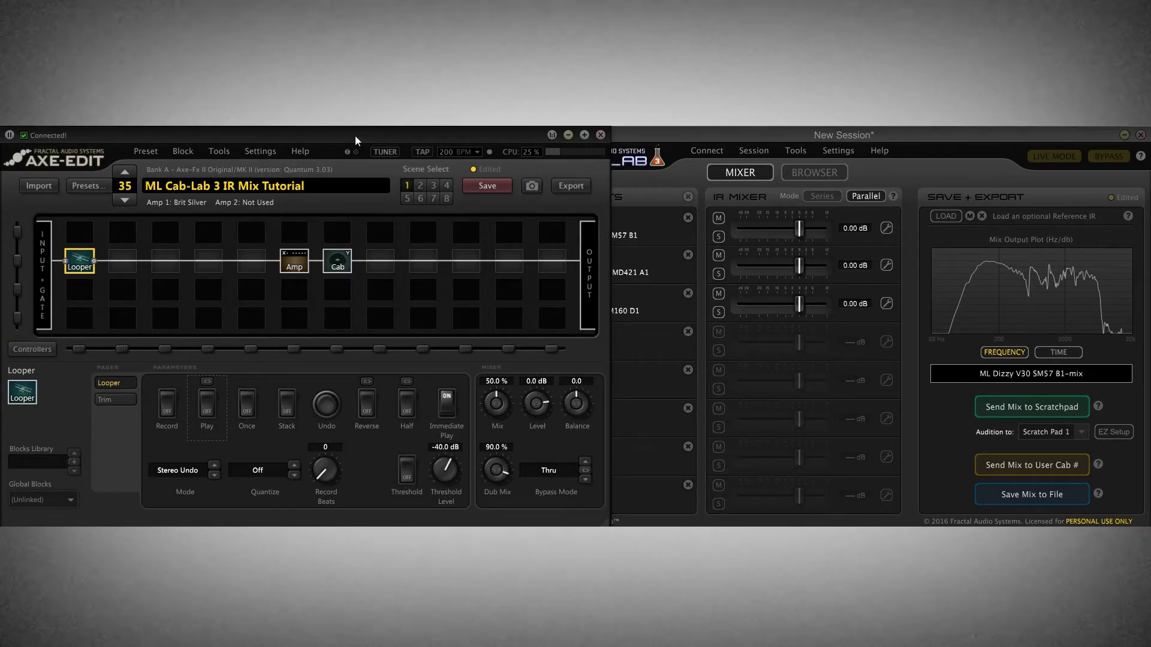
left_click(294, 271)
left_click(37, 429)
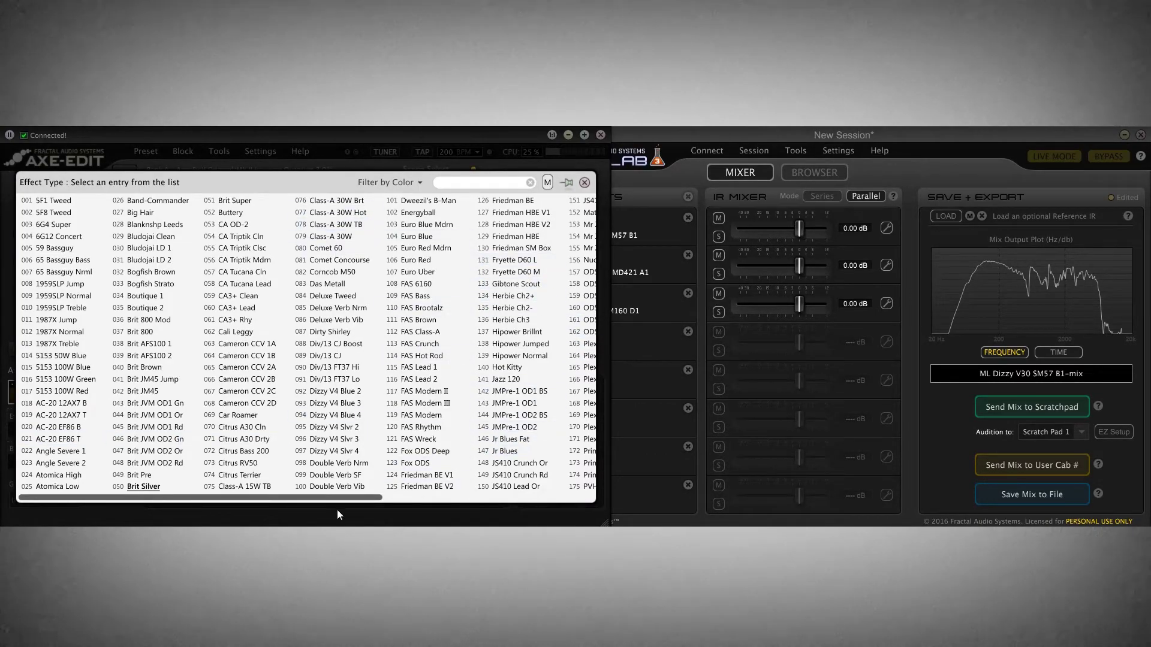
left_click_drag(338, 498, 528, 498)
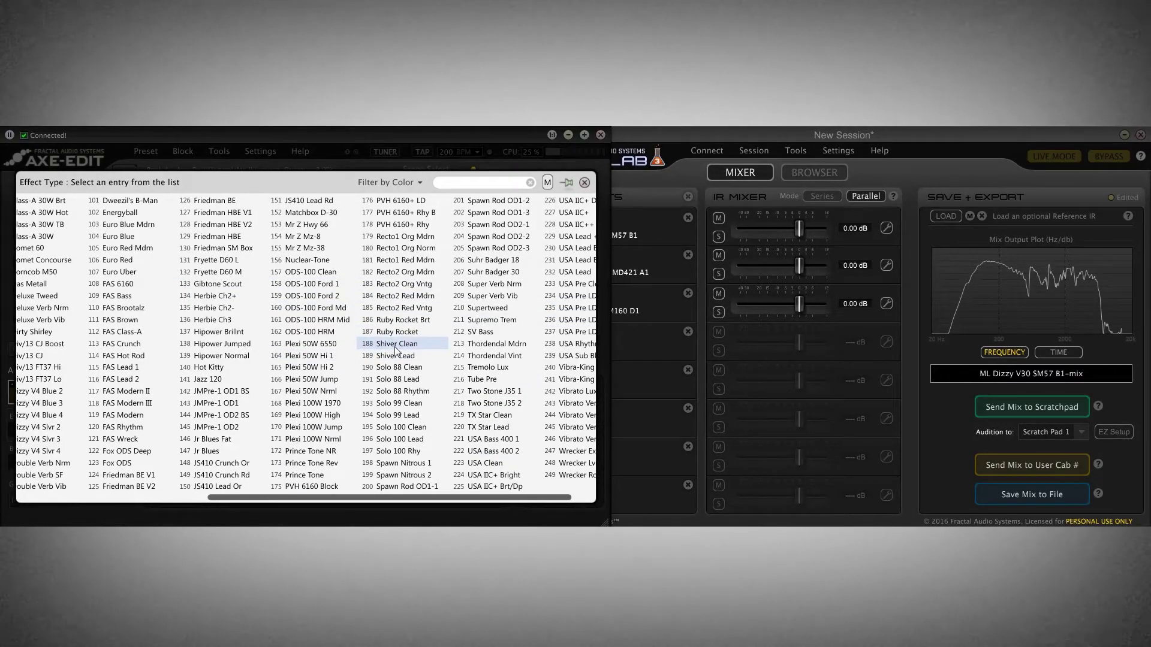
left_click(422, 297)
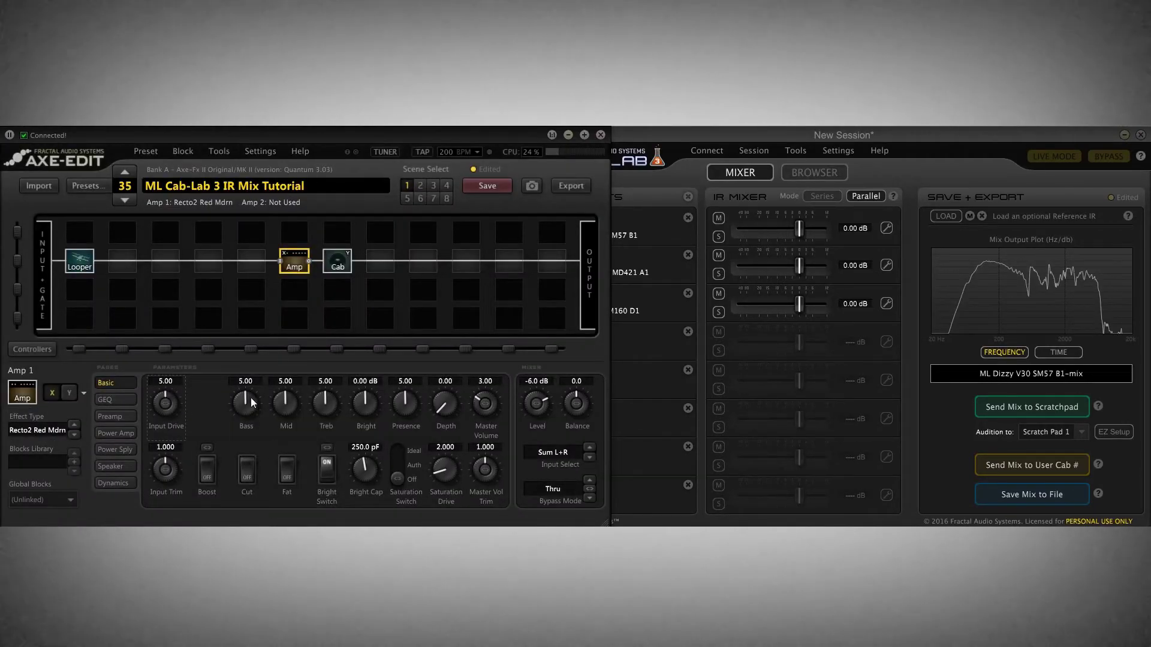
Set the amp's Bass to 1.37, Mid to 7.29, Treb to 6.56 and Master Volume to 2.19, and switch back to Cab-Lab.
left_click_drag(247, 435, 244, 481)
left_click_drag(286, 400, 332, 393)
left_click_drag(243, 411, 246, 442)
left_click(687, 135)
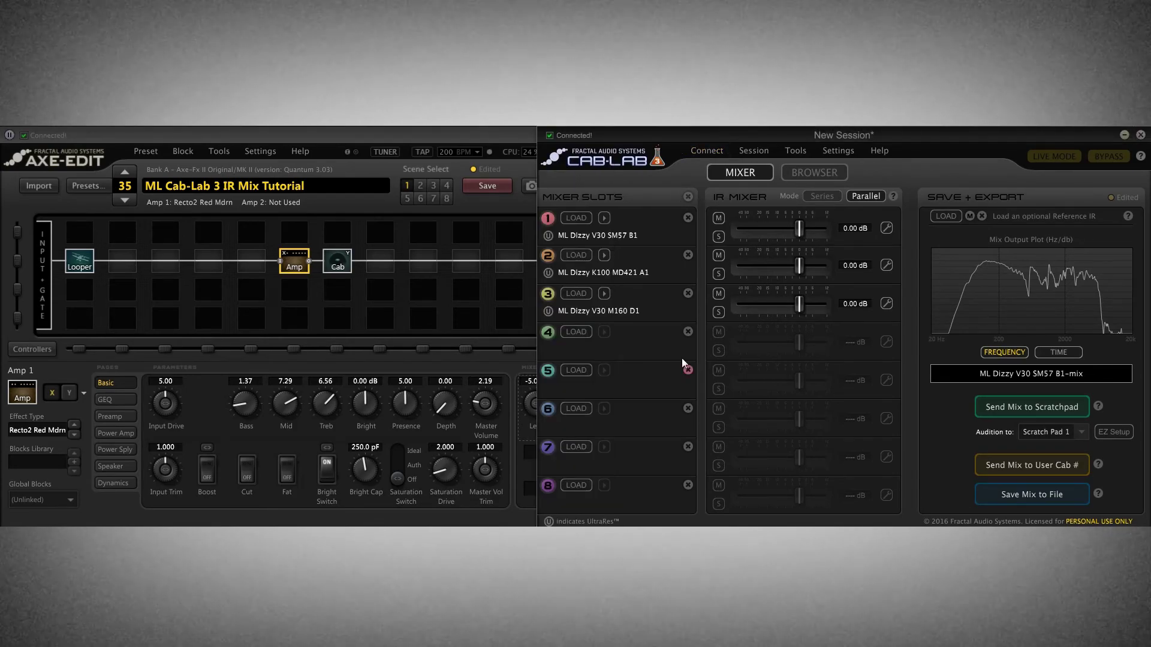